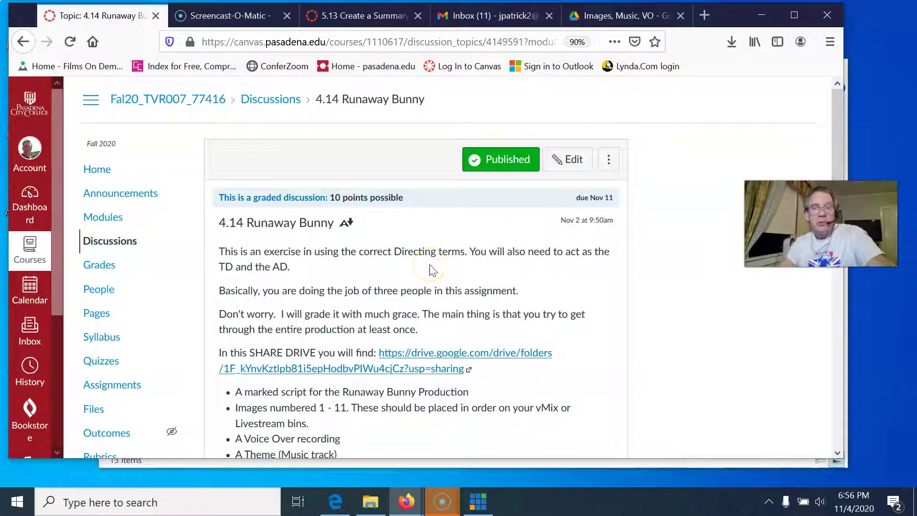
- Read the 4.14 Runaway Bunny assignment instructions and its list of shared production materials
drag(820, 223, 814, 193)
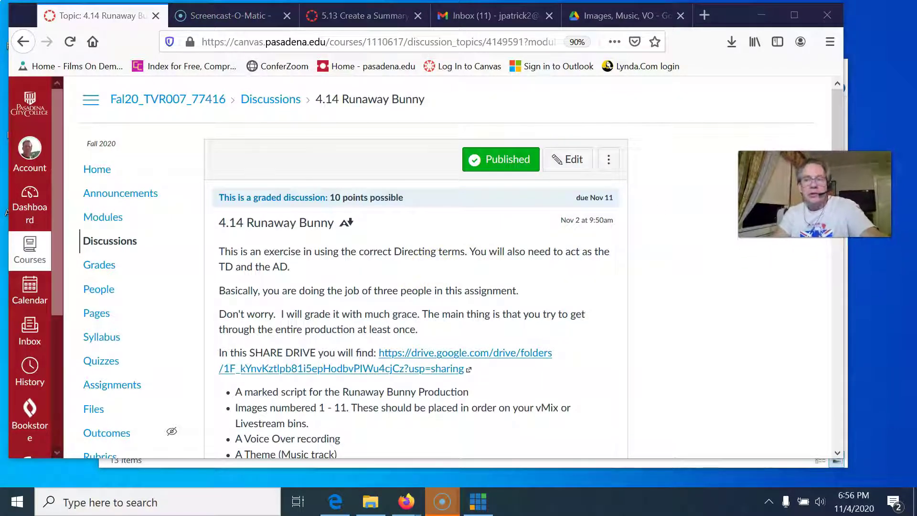
click(453, 291)
click(384, 319)
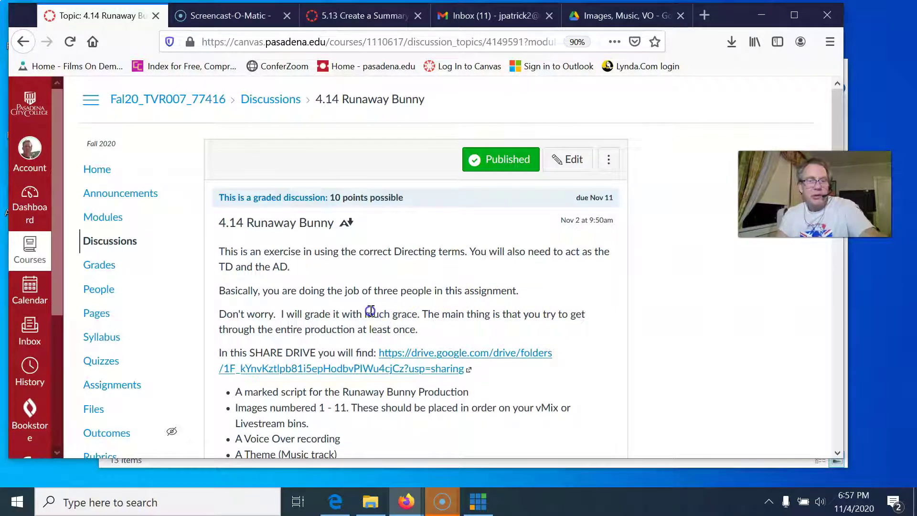
click(293, 289)
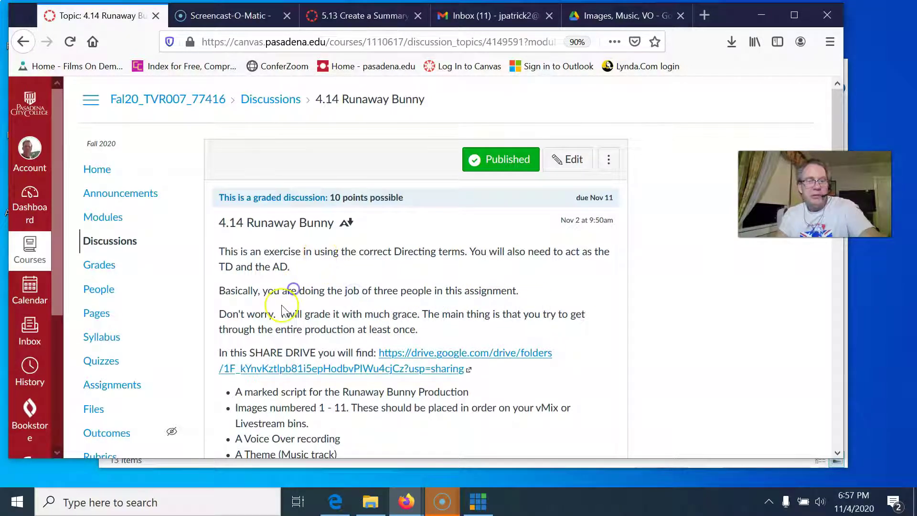
click(341, 251)
click(352, 287)
click(385, 319)
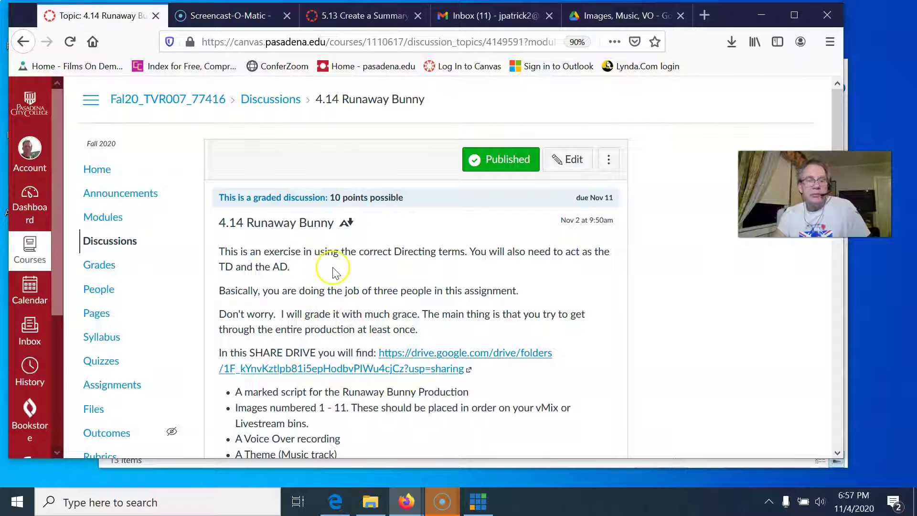
scroll(339, 274, down, 3)
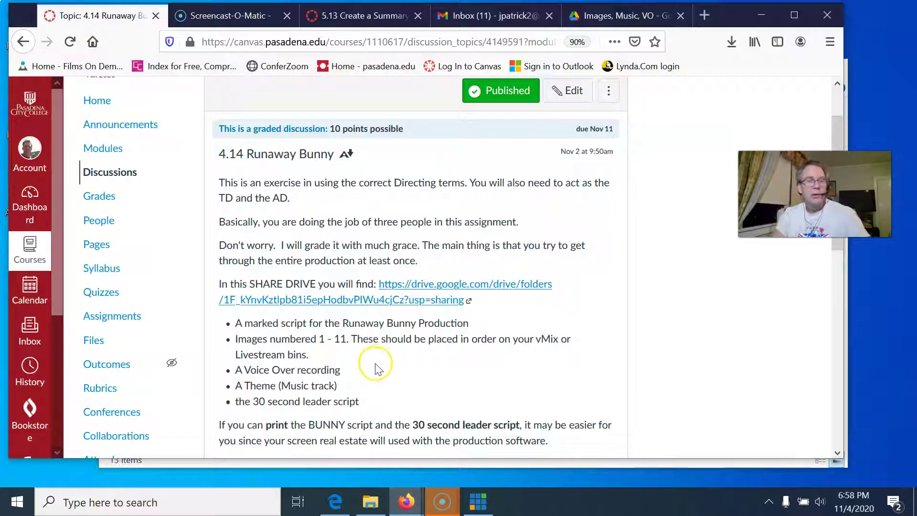
scroll(346, 363, down, 2)
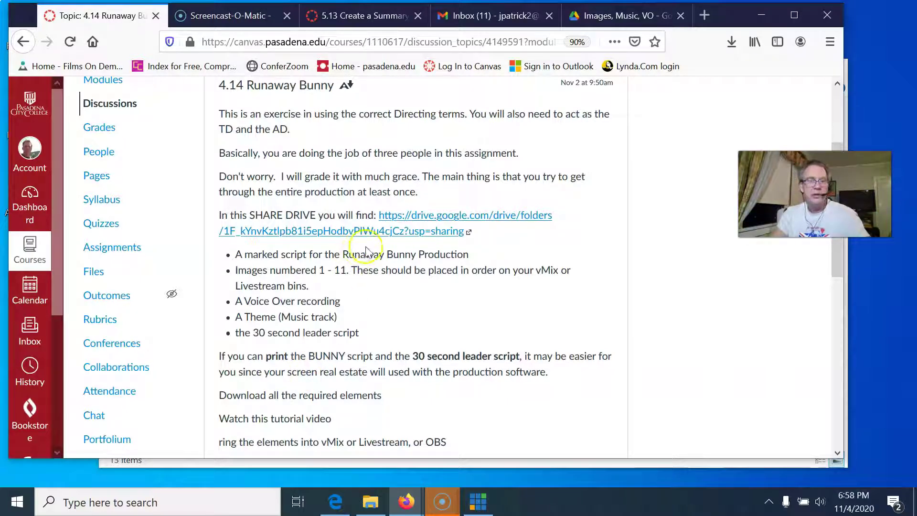
- Open the assignment's shared Google Drive folder and go into its Images, Music, VO subfolder
click(382, 231)
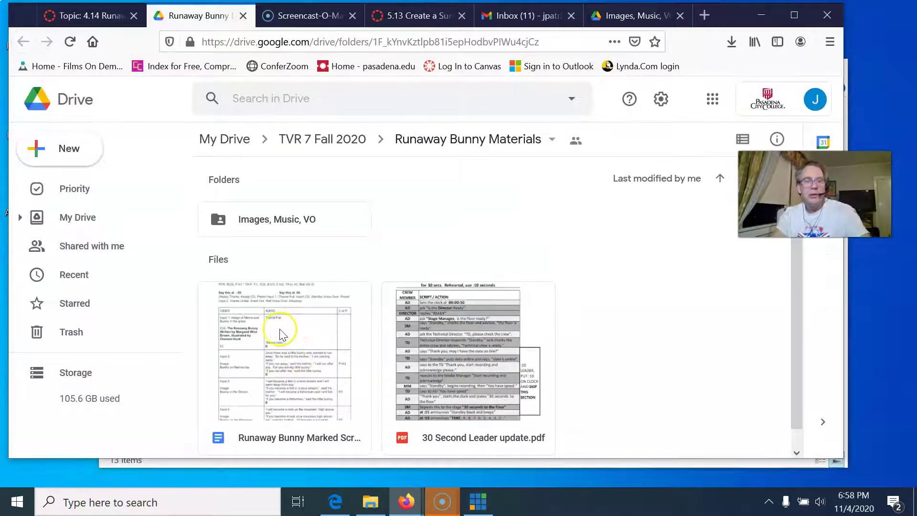
click(291, 353)
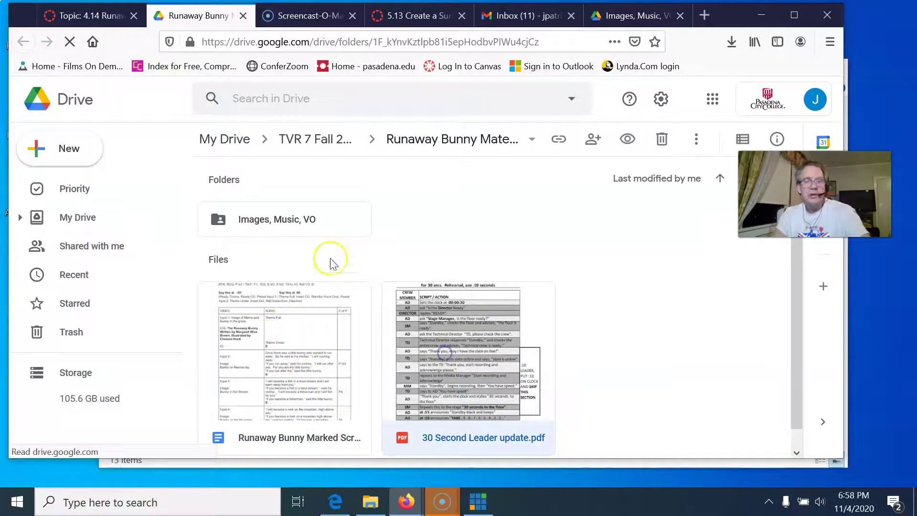
click(269, 215)
double_click(268, 216)
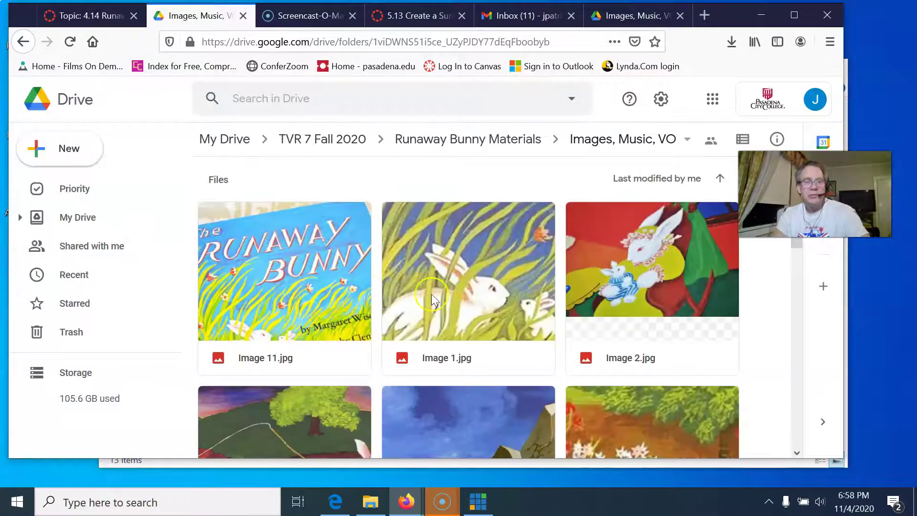
- Look through the numbered images, the voice-over recording and the theme music in the folder
scroll(512, 299, down, 4)
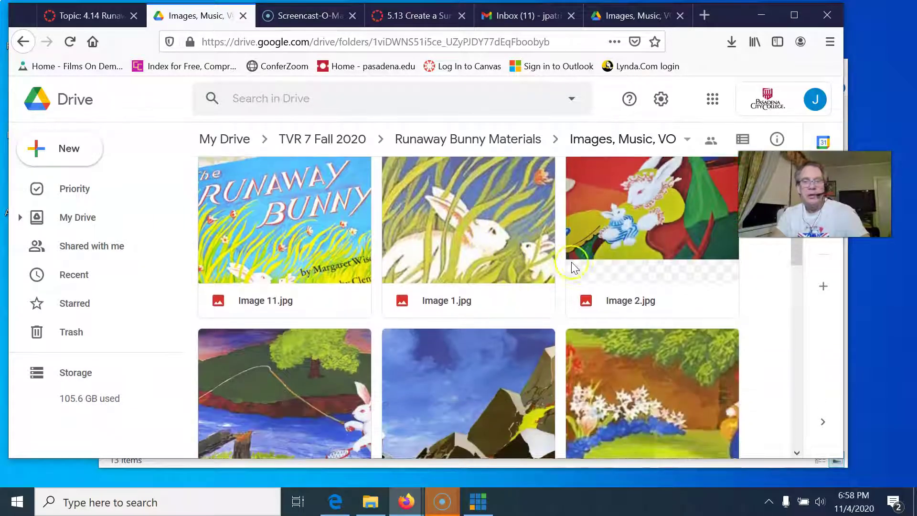
scroll(563, 310, down, 6)
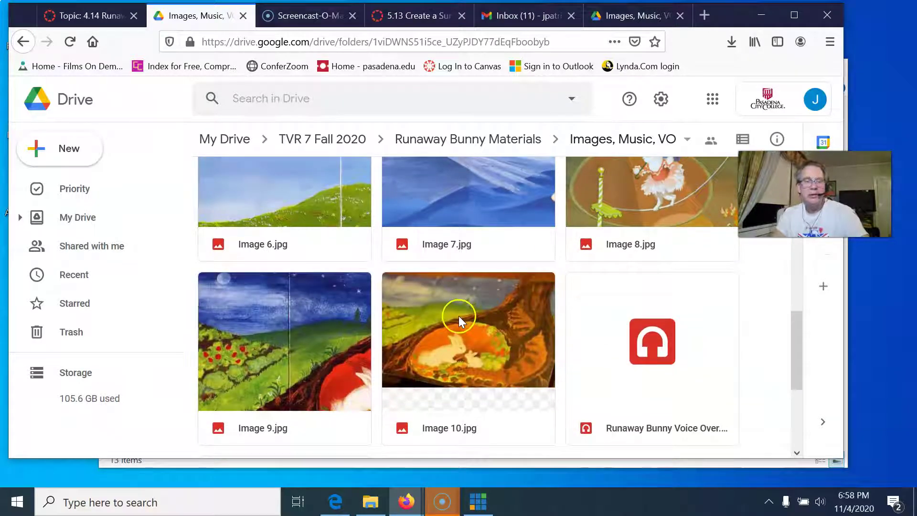
scroll(480, 357, up, 10)
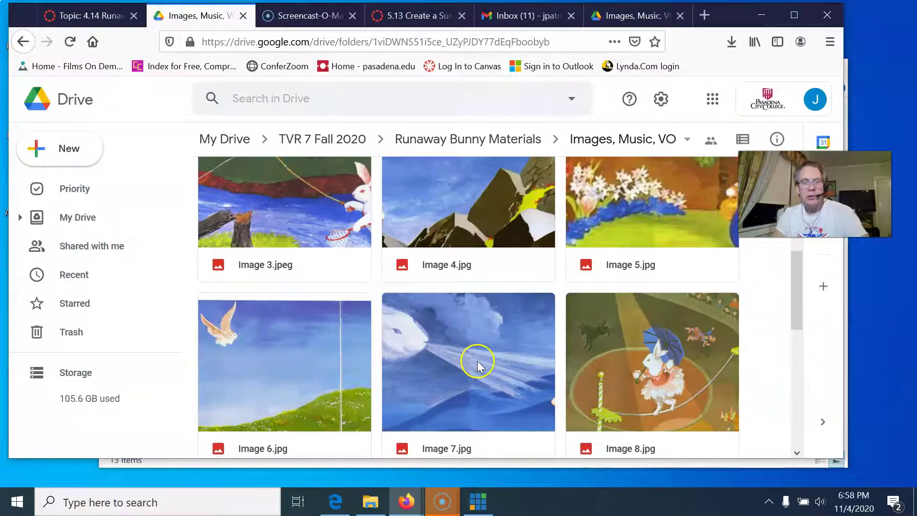
scroll(480, 363, down, 10)
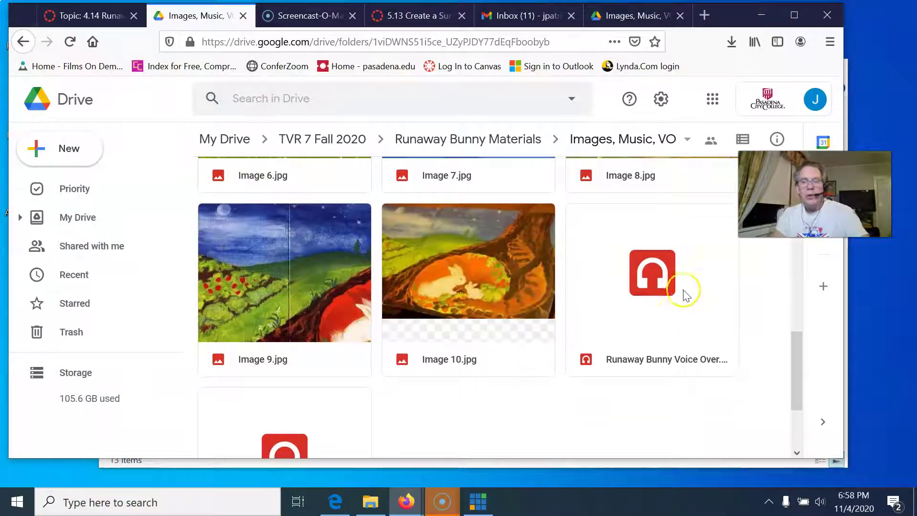
scroll(684, 287, down, 1)
scroll(395, 362, down, 1)
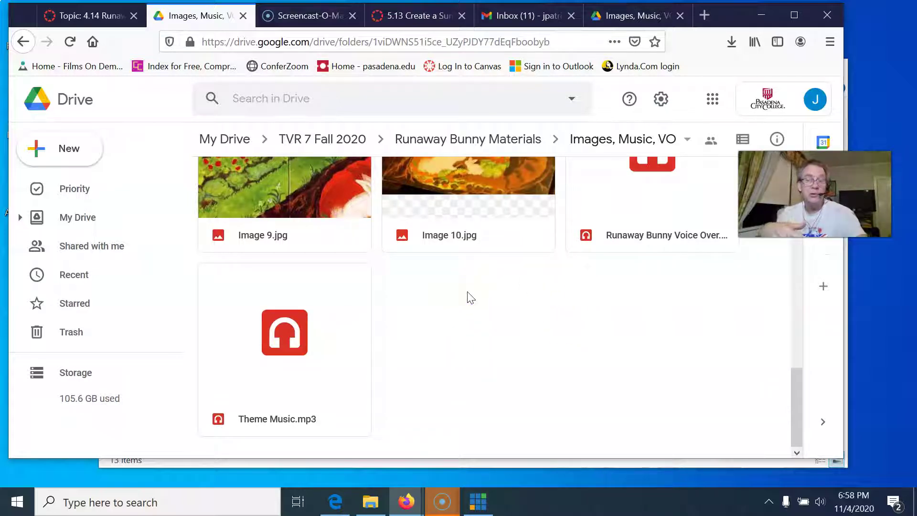
- Minimize the browser, close the local Images, Music, VO folder window, and switch to vMix to start adding an input
click(762, 15)
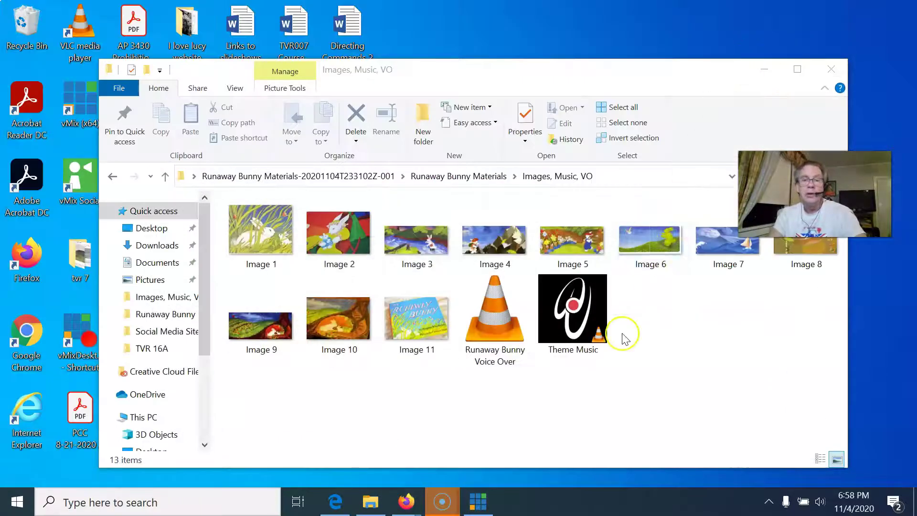
click(830, 69)
click(485, 492)
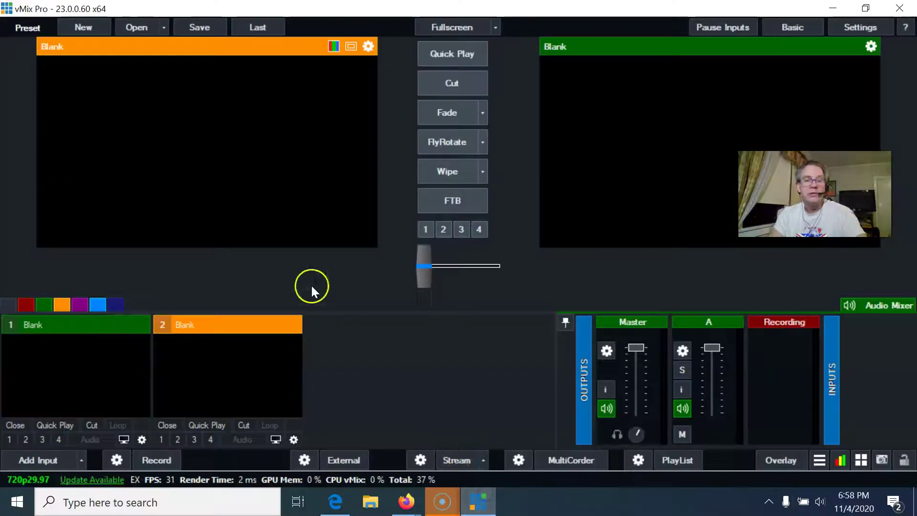
click(35, 460)
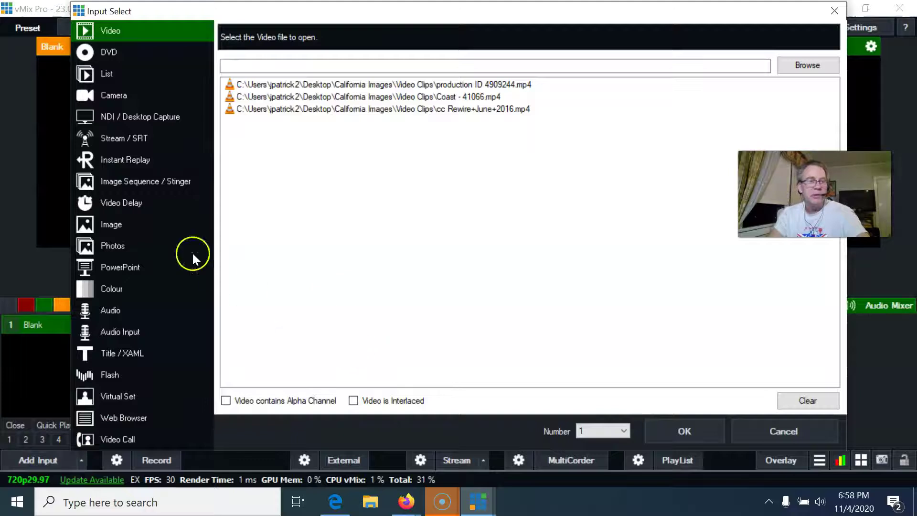
click(113, 245)
click(789, 66)
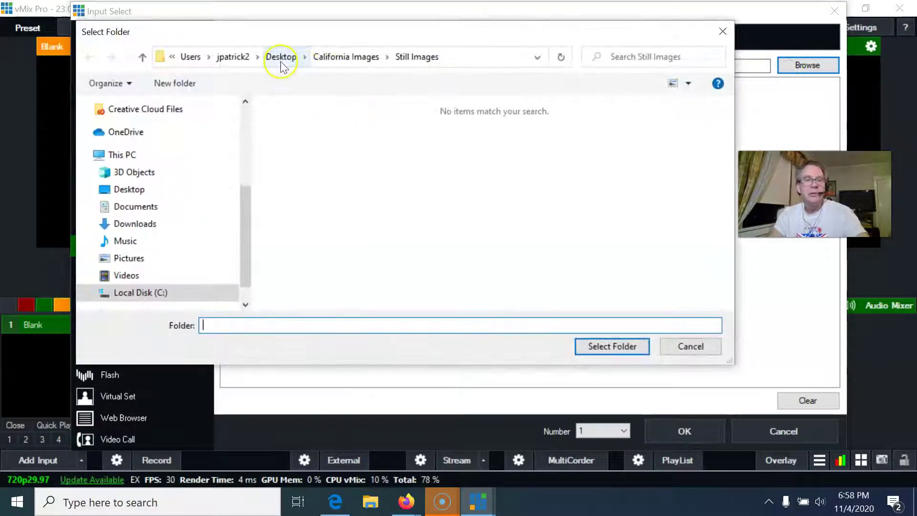
drag(239, 230, 242, 127)
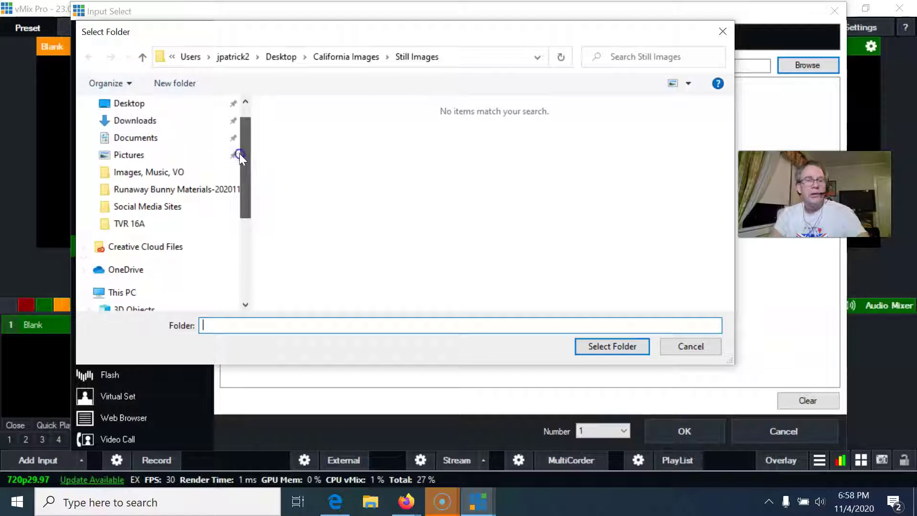
click(146, 191)
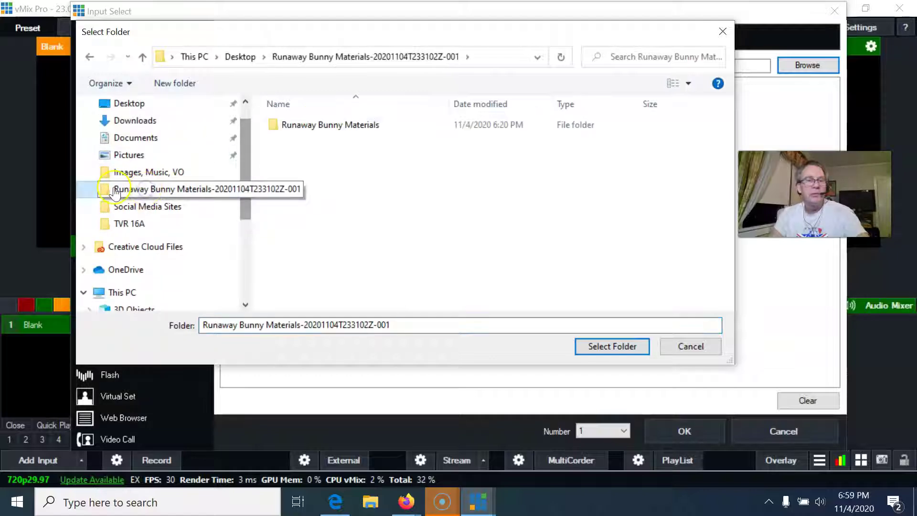
double_click(288, 124)
double_click(292, 126)
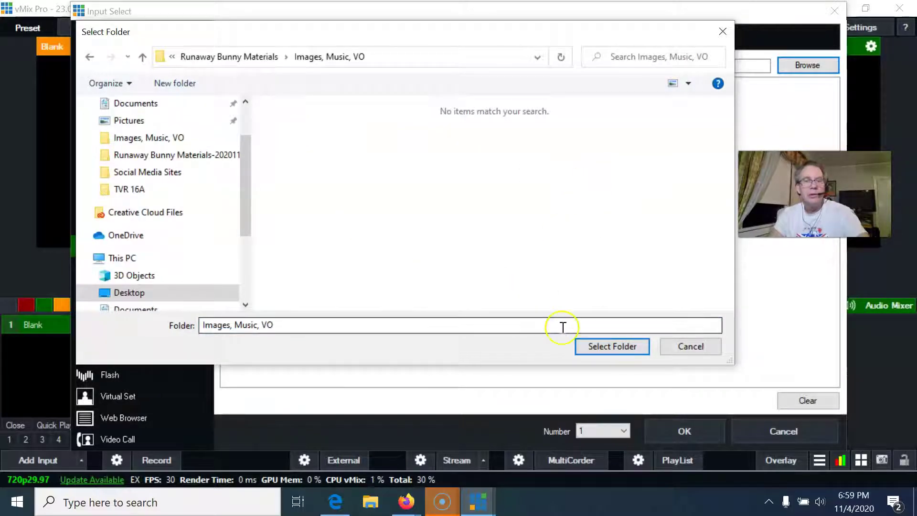
click(693, 350)
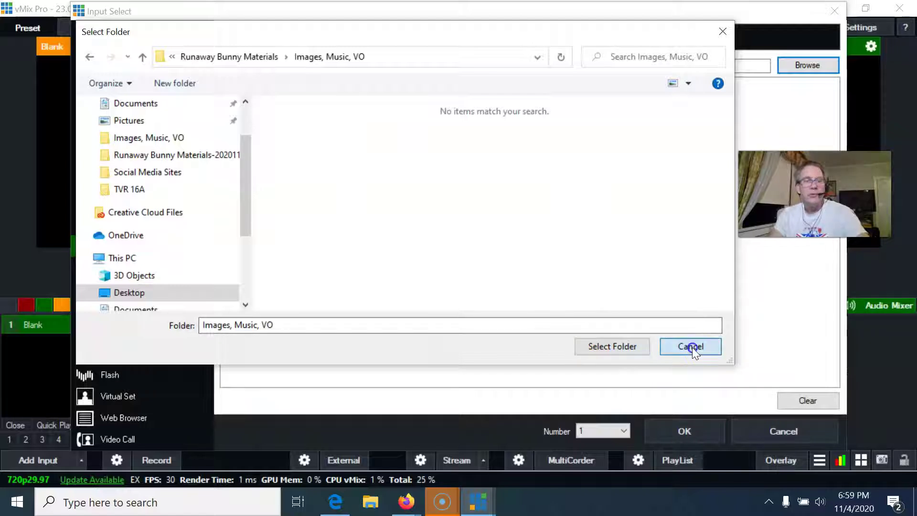
click(676, 350)
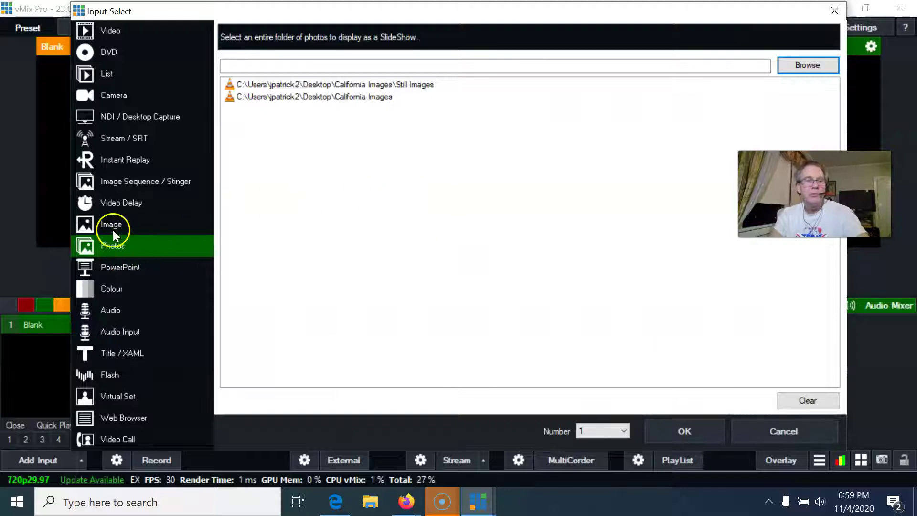
- Add Image 1 from the Images, Music, VO folder as a single-image input in slot 1
click(112, 229)
click(802, 65)
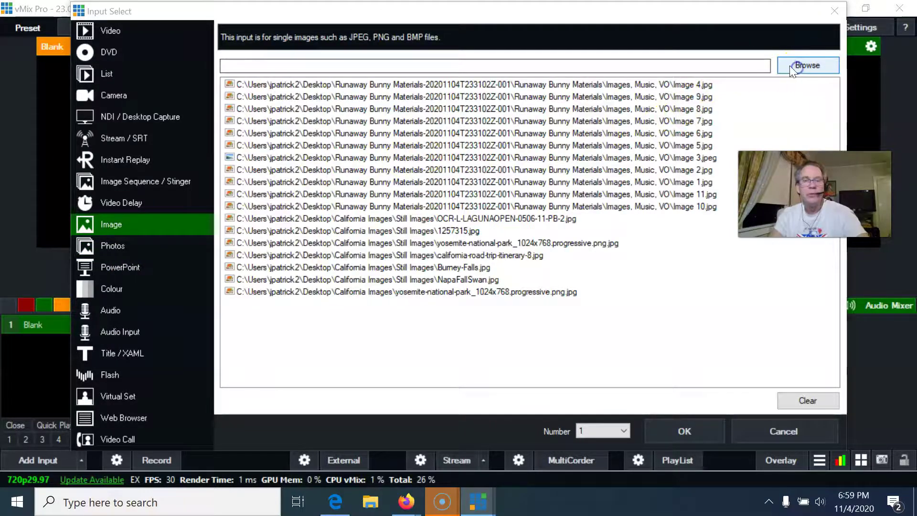
click(301, 143)
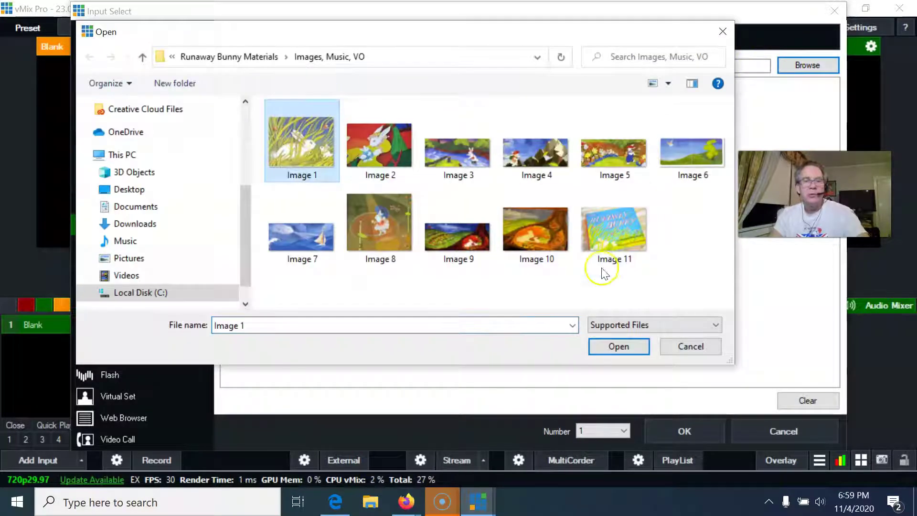
click(619, 347)
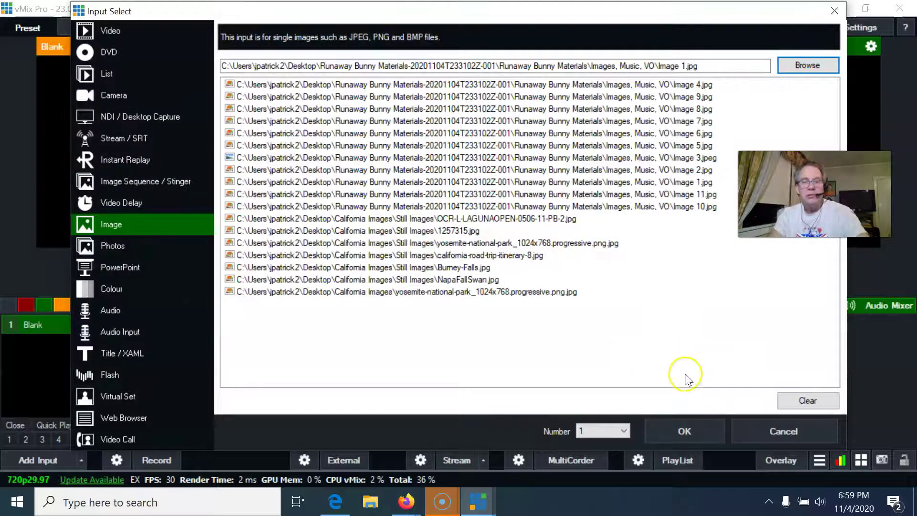
click(680, 432)
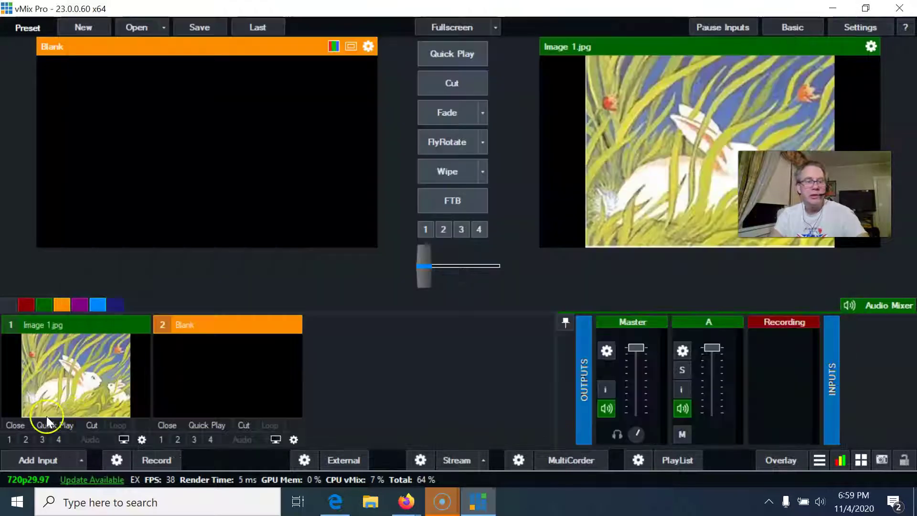
- Add Image 2 from the same folder as a single-image input in slot 2
click(27, 459)
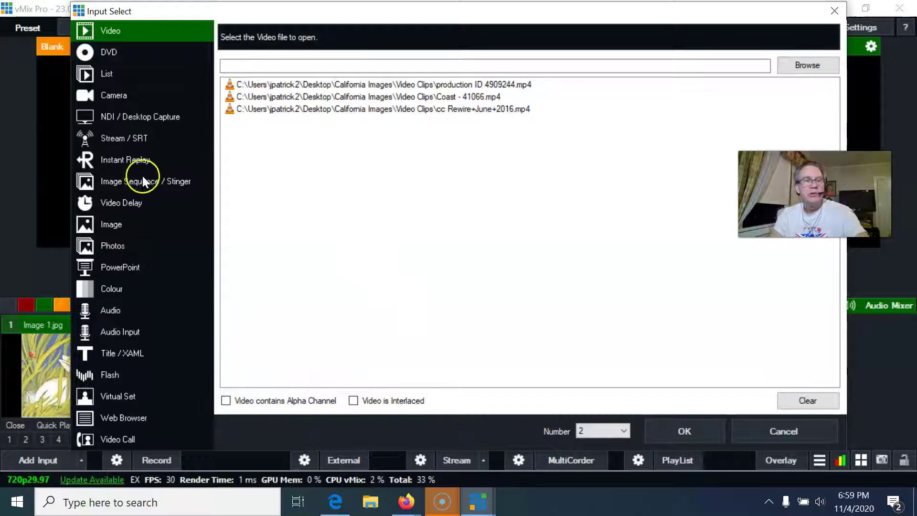
click(119, 225)
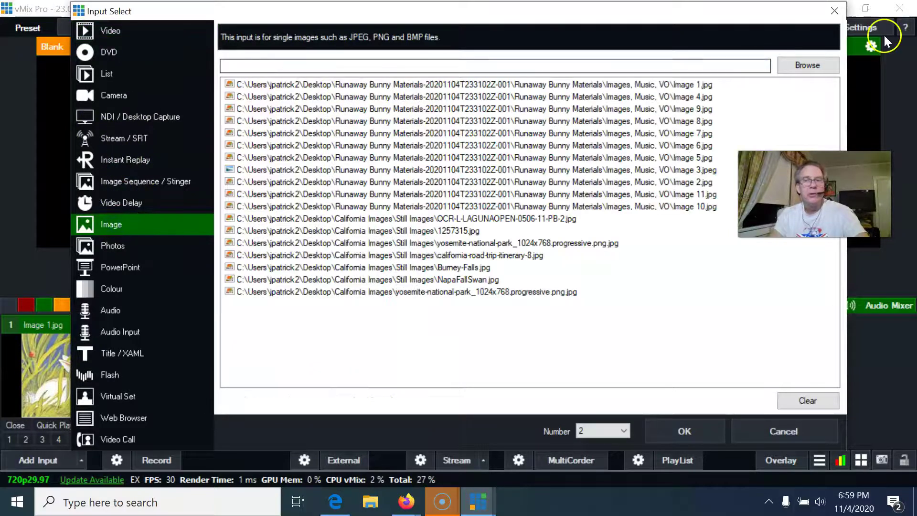
click(821, 64)
click(378, 146)
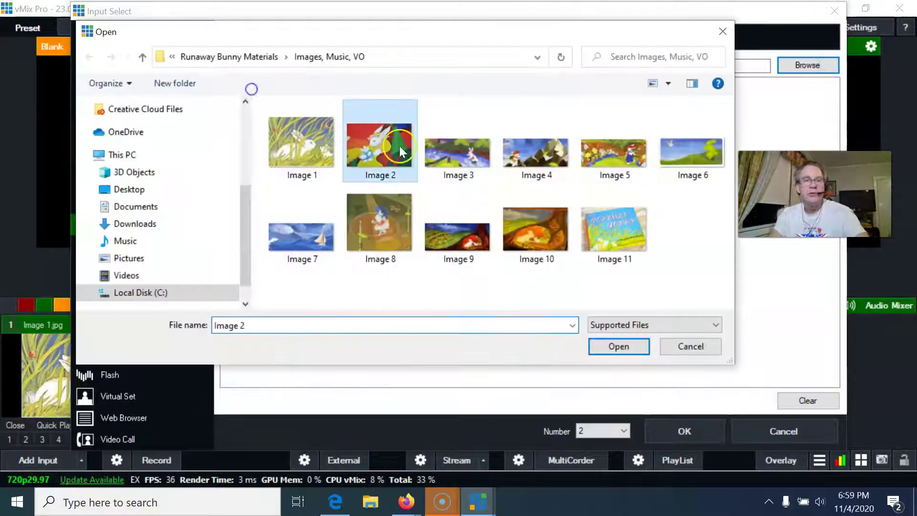
click(616, 344)
click(683, 431)
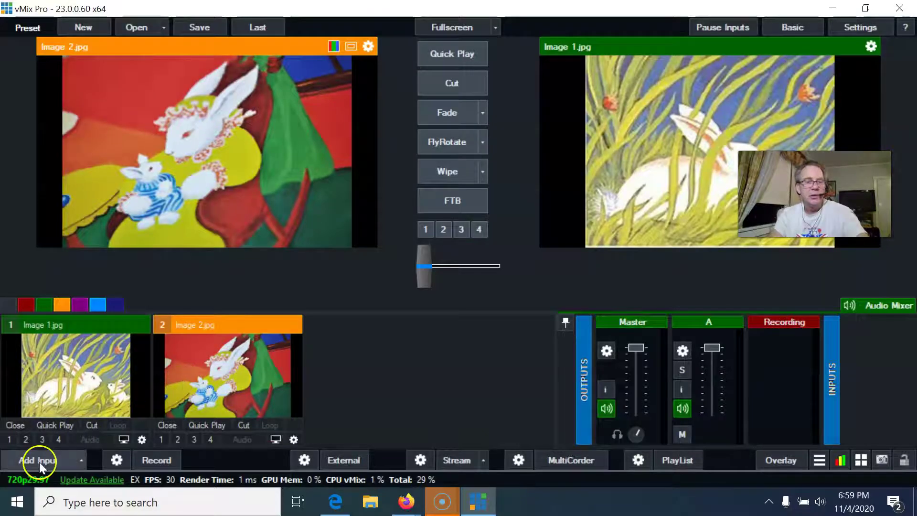
- Add Image 3 from the same folder as a single-image input in slot 3
click(39, 462)
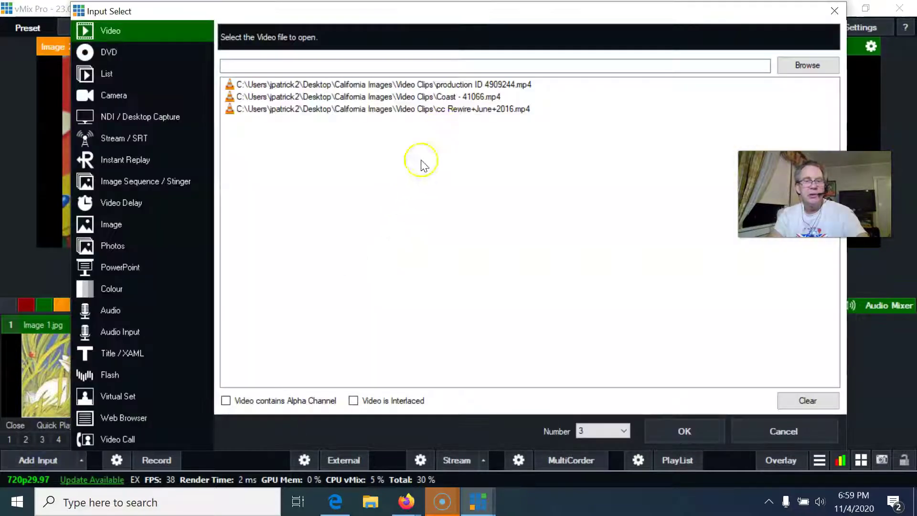
click(109, 224)
click(802, 65)
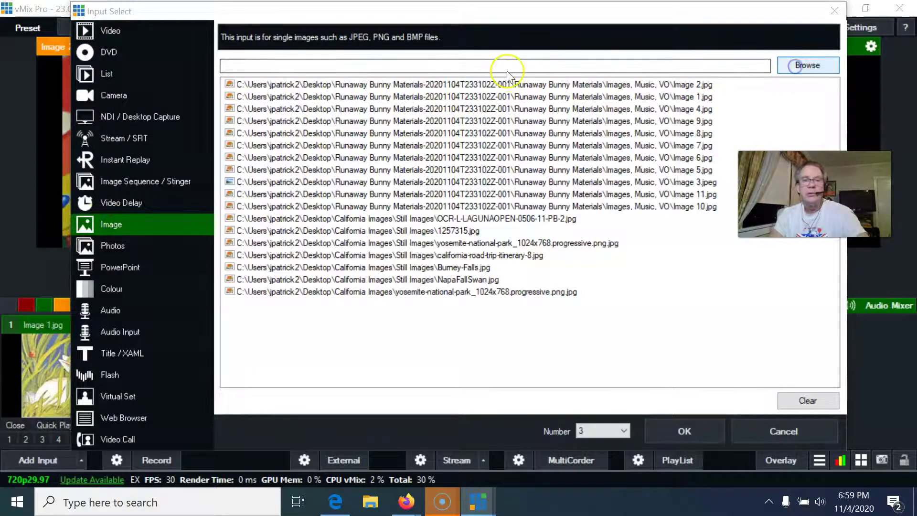
click(458, 148)
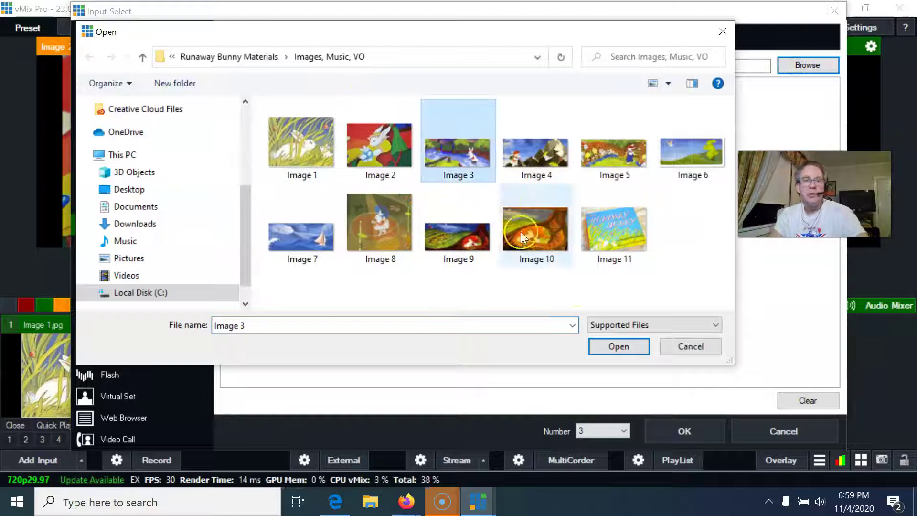
click(606, 344)
click(678, 430)
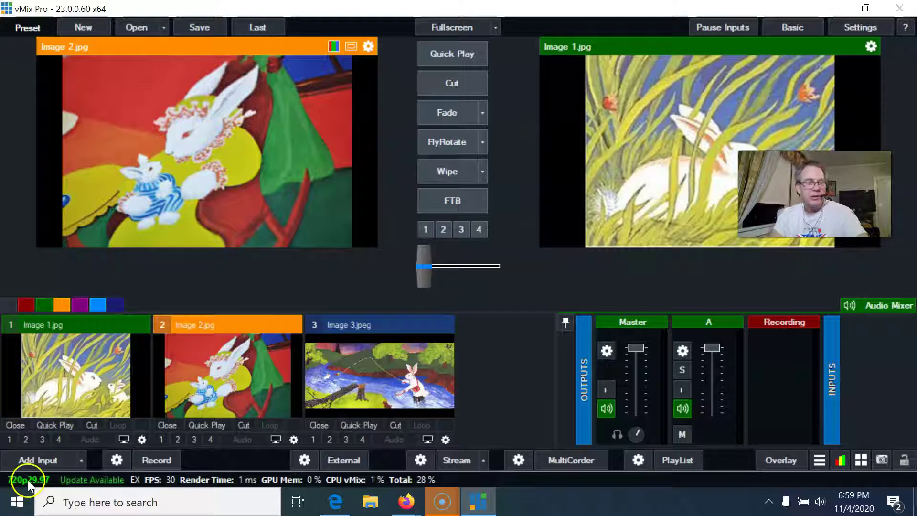
- Add Theme Music from the Images, Music, VO folder as an audio input in slot 10
scroll(548, 368, down, 2)
scroll(550, 342, up, 3)
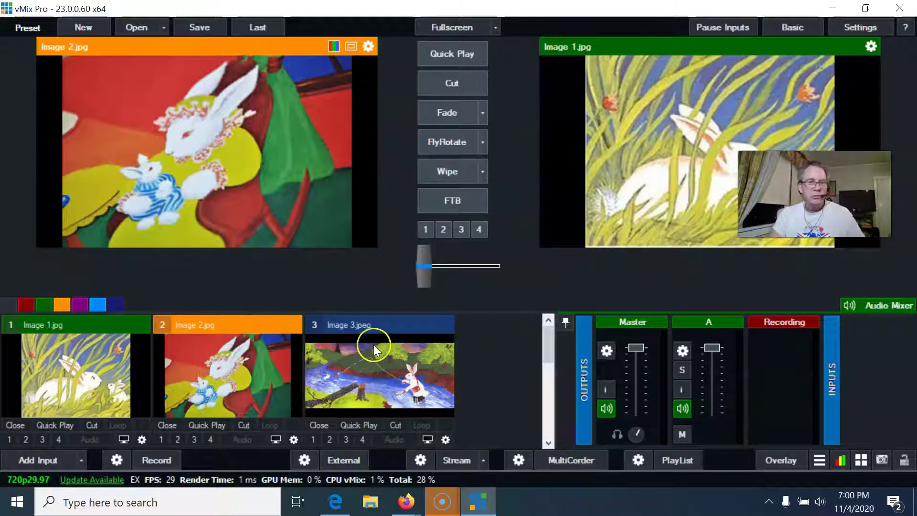
drag(544, 344, 554, 382)
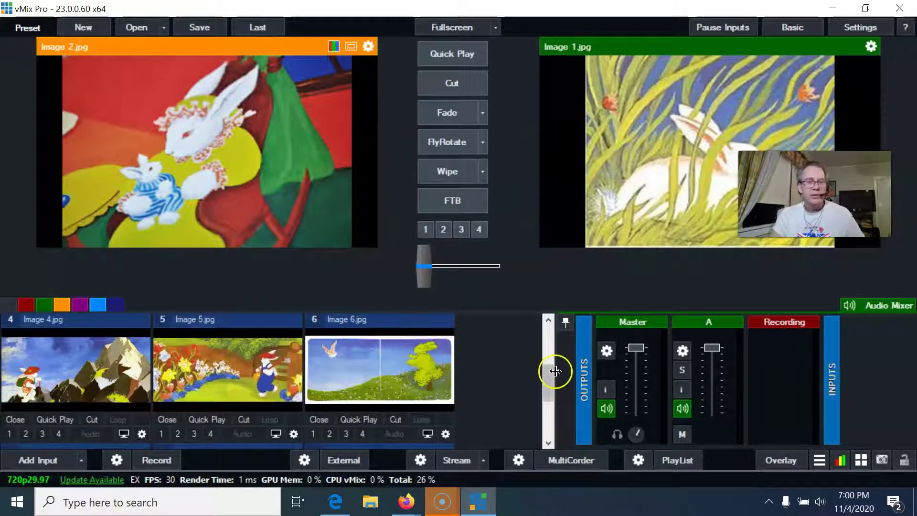
drag(554, 371, 549, 396)
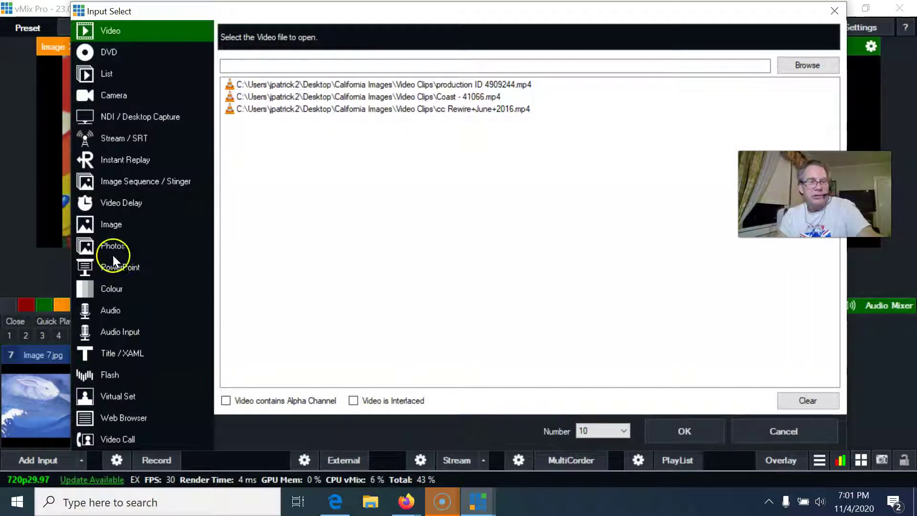
click(110, 310)
click(806, 65)
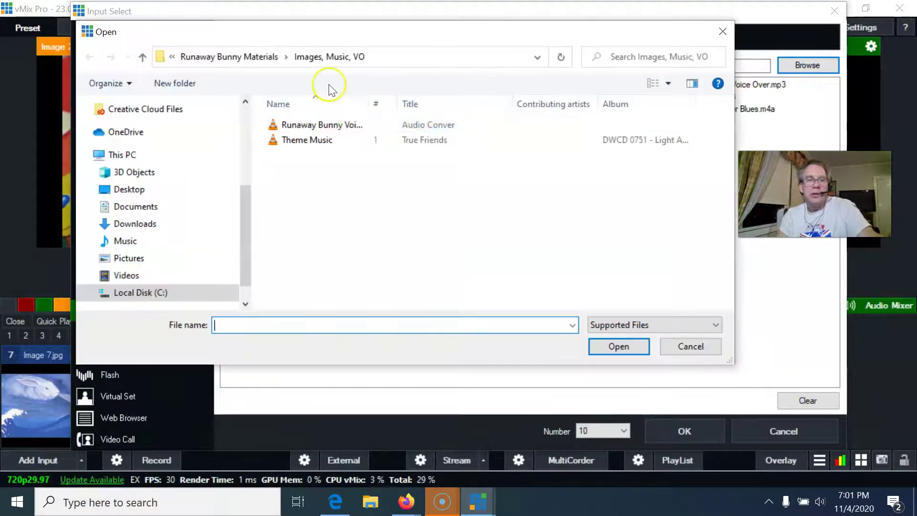
click(318, 125)
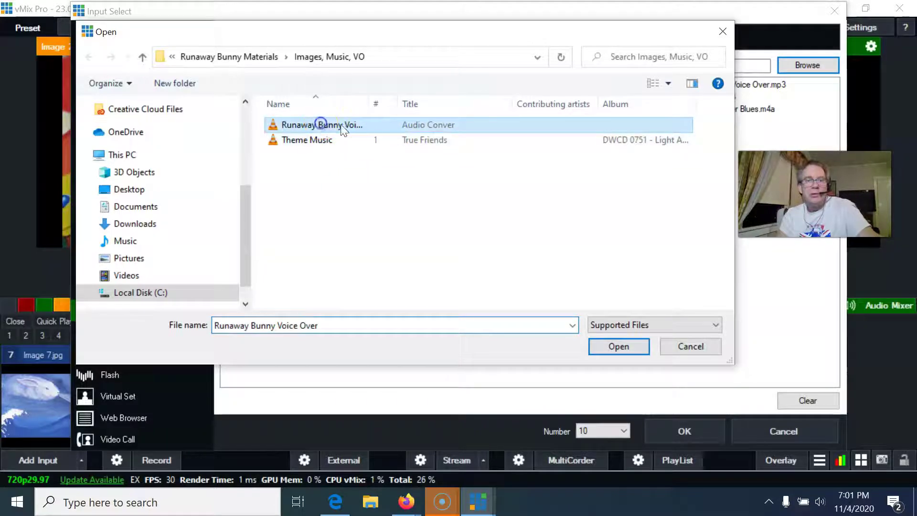
click(301, 141)
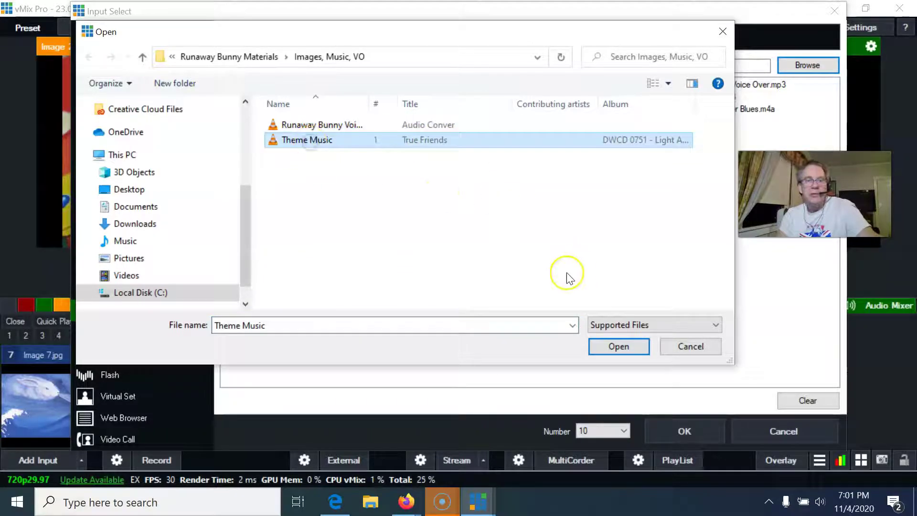
click(618, 347)
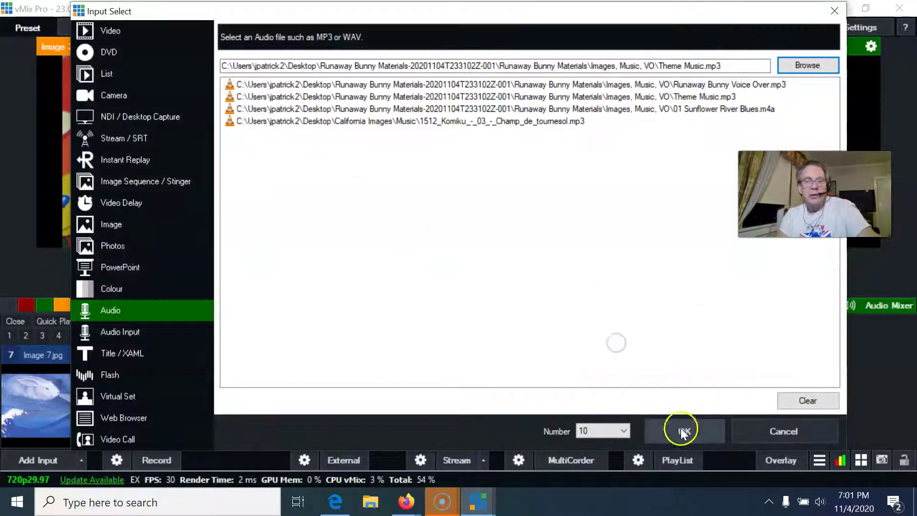
click(658, 430)
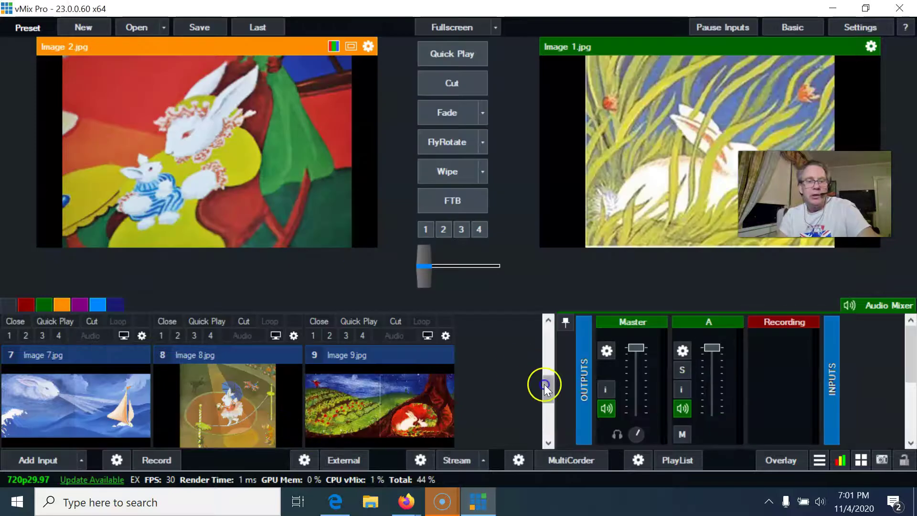
- Add Runaway Bunny Voice Over from the same folder as an audio input in slot 11
scroll(549, 415, down, 5)
click(47, 459)
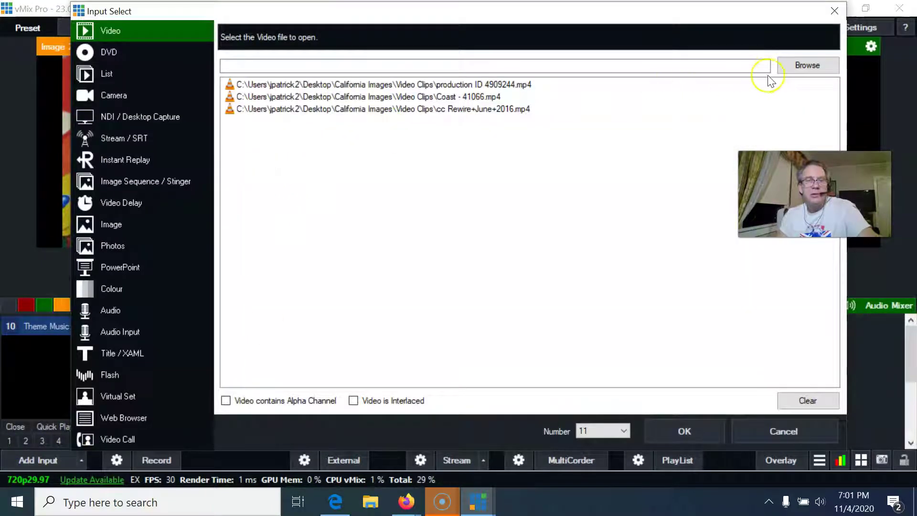
click(116, 311)
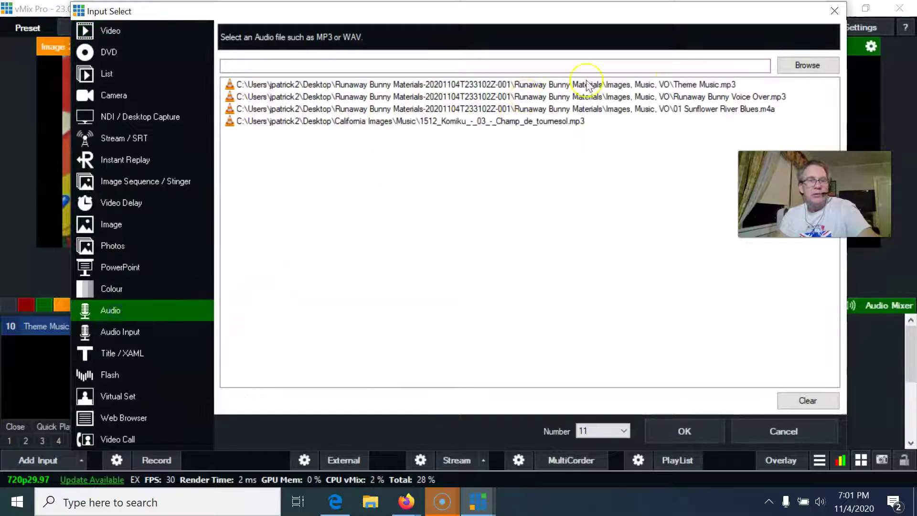
click(785, 67)
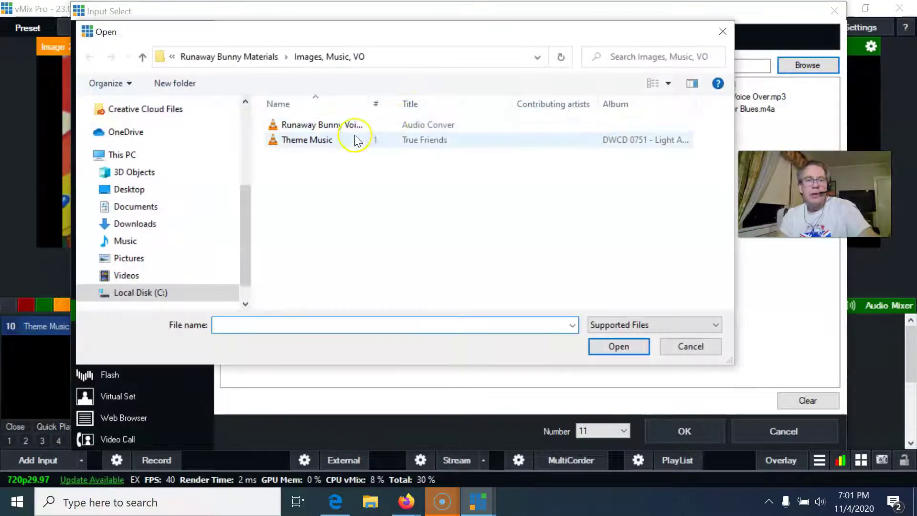
click(333, 125)
click(614, 345)
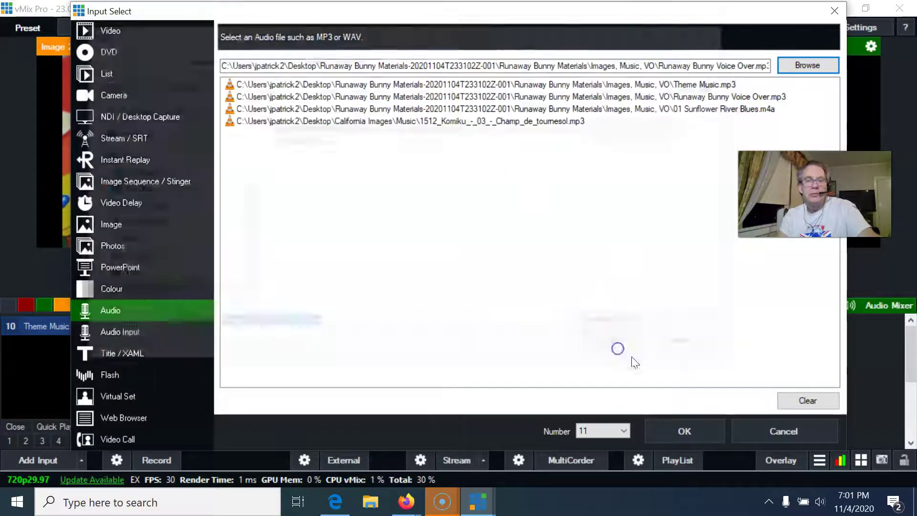
click(683, 431)
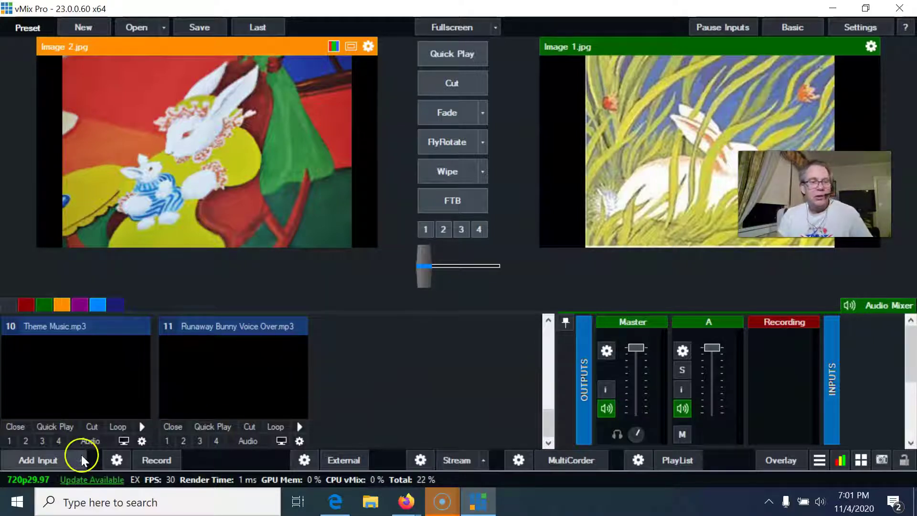
- Add a solid black colour input in slot 12
click(34, 460)
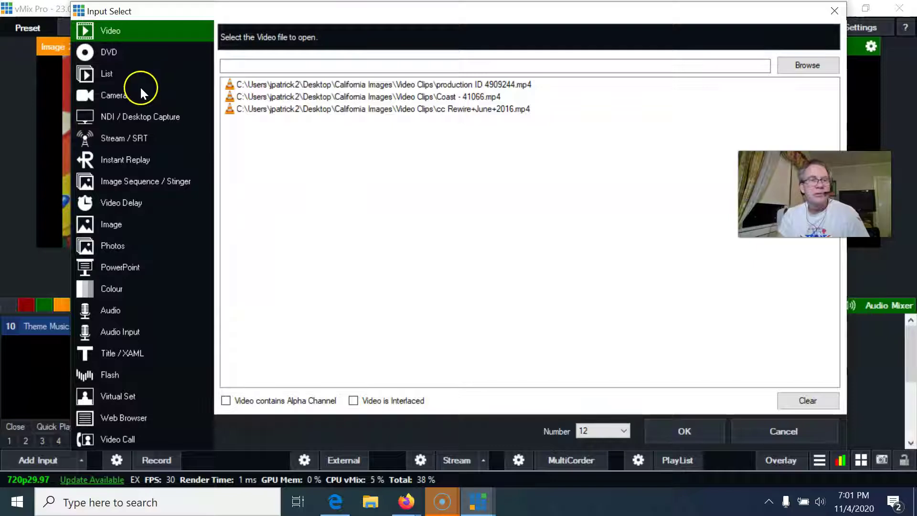
click(111, 291)
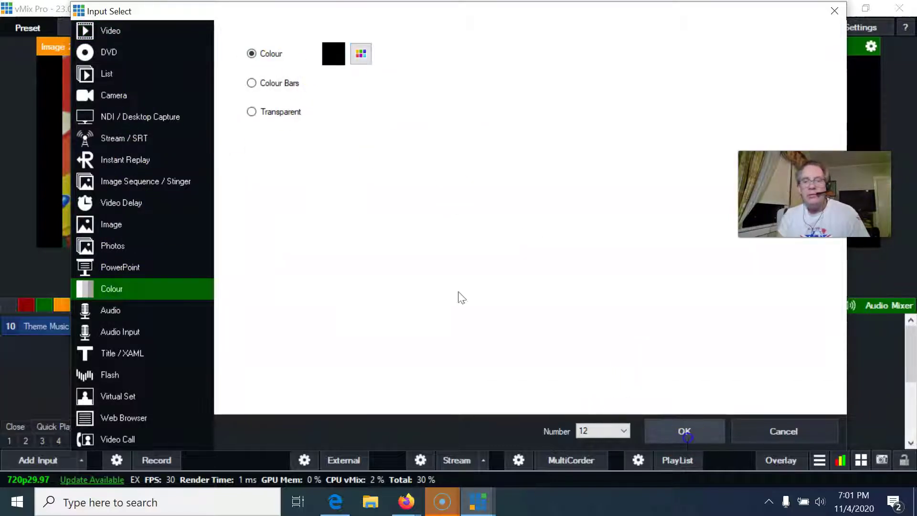
click(684, 432)
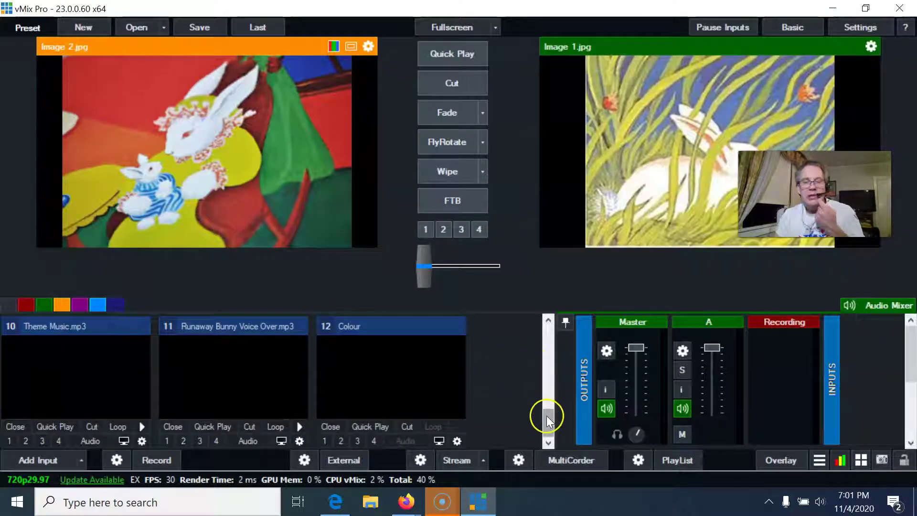
- Add the GT text title Text Top Left Left Shadow as the input in slot 13
click(53, 461)
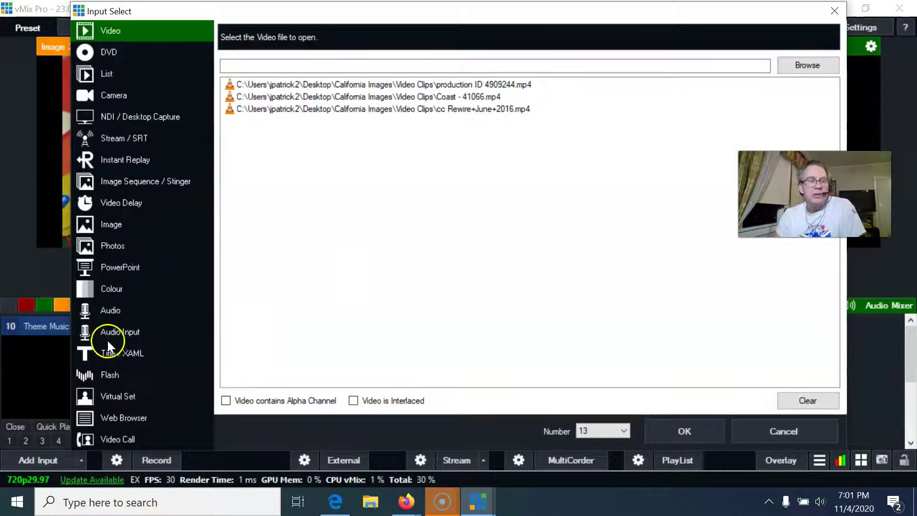
click(111, 352)
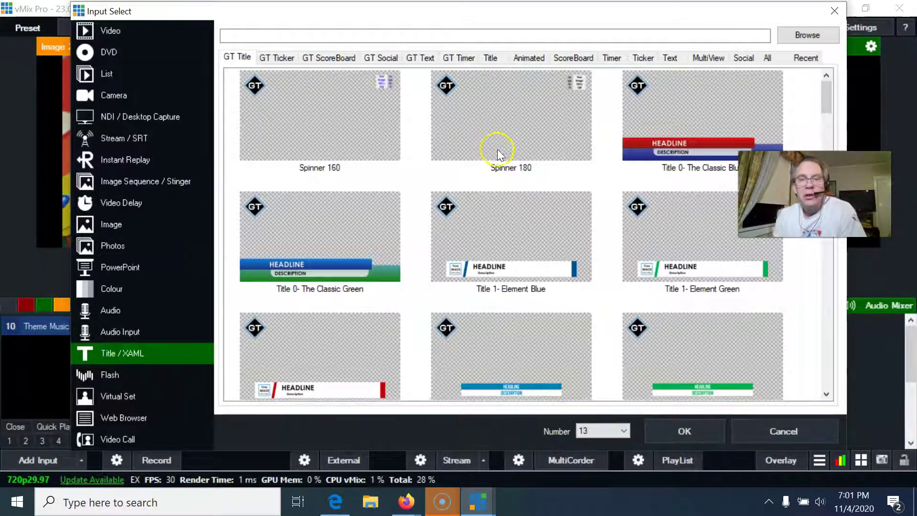
scroll(498, 154, down, 3)
scroll(498, 154, up, 3)
click(420, 57)
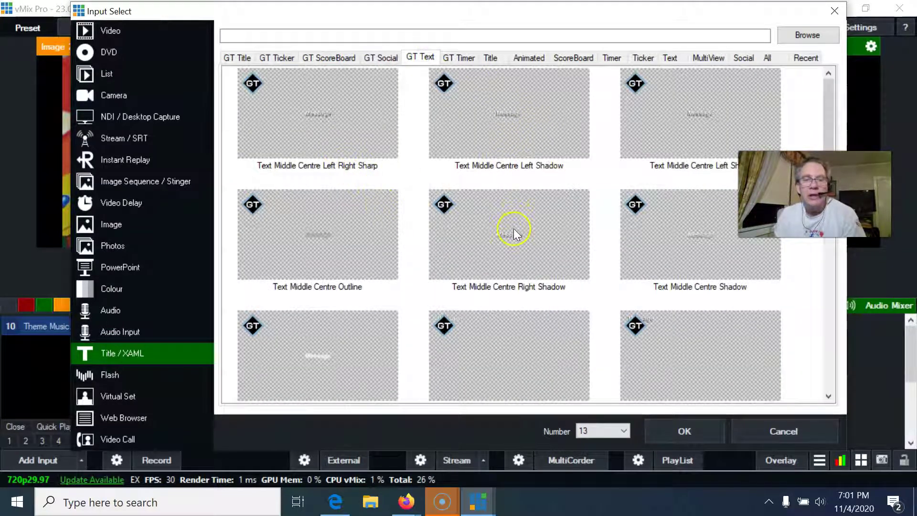
scroll(514, 228, down, 3)
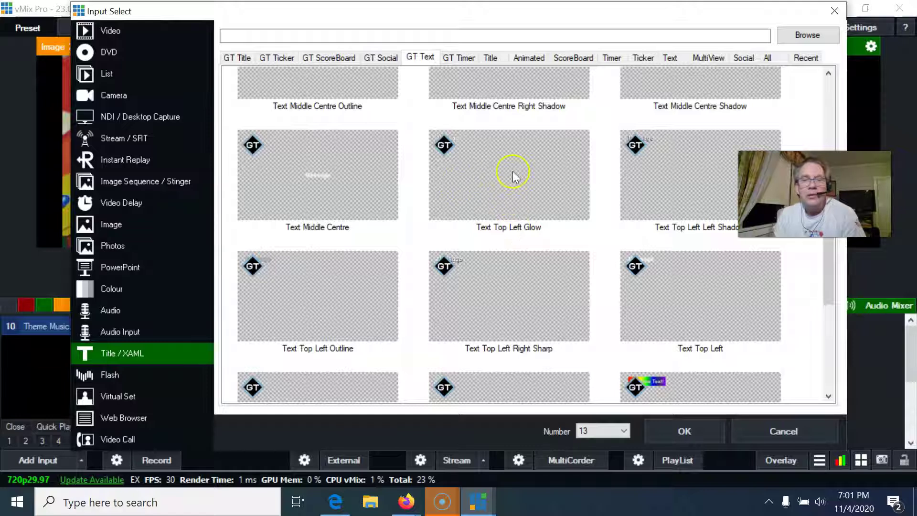
click(652, 190)
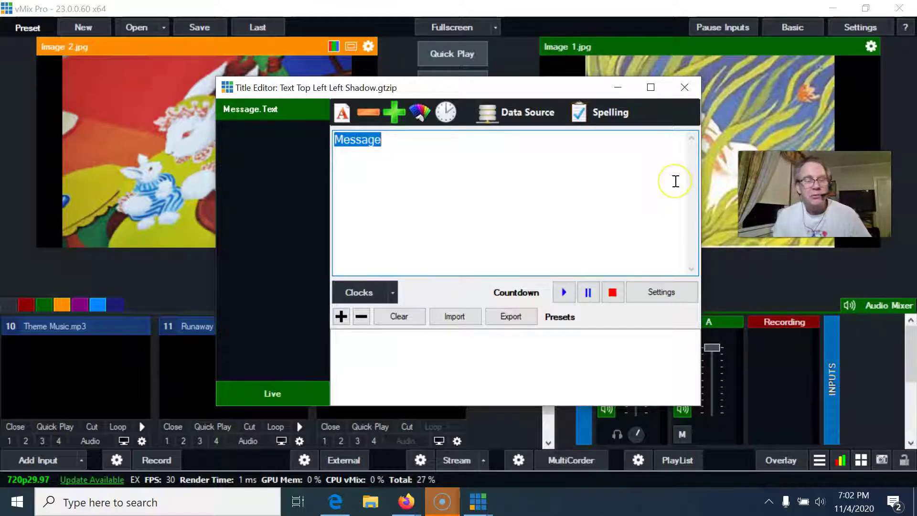
- Set the title message to three lines, The Runaway Bunny, By Margaret Wise Brown, Pictures By Clement Hurd, and move the editor clear of the output
text(T)
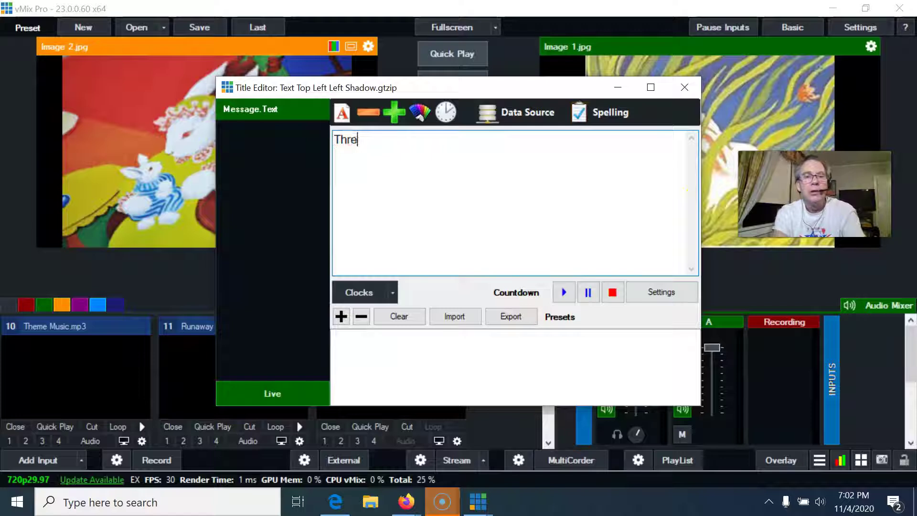
text(he Runaway Bunny)
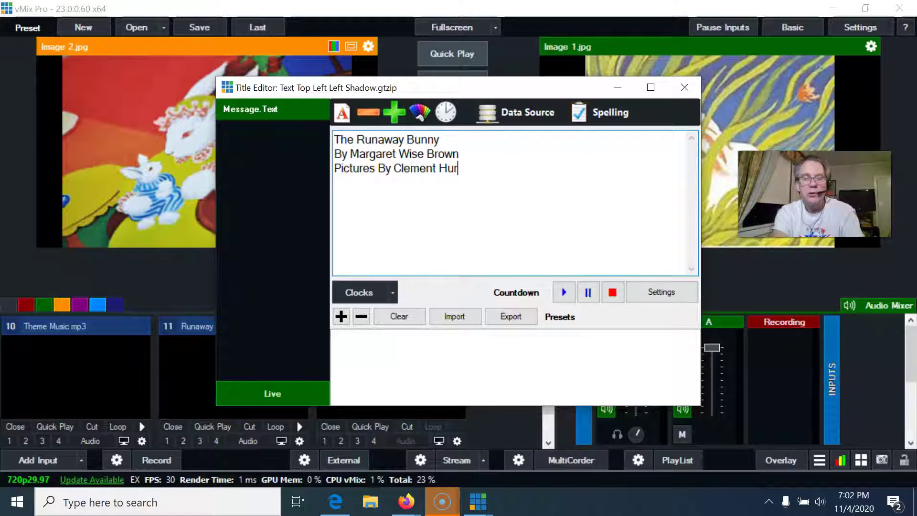
drag(560, 90, 365, 54)
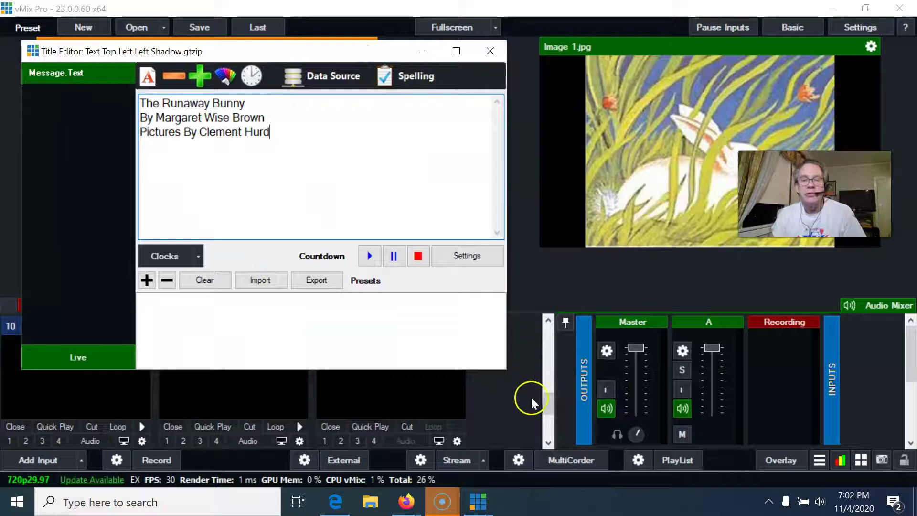
- Put the title input 13 in preview and show it over Image 1 in the output on overlay channel 1
drag(547, 402, 545, 419)
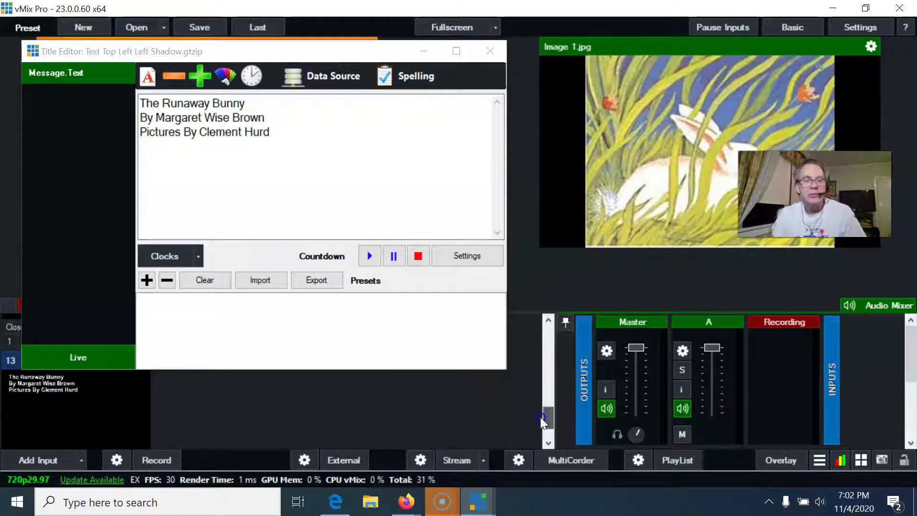
click(87, 401)
scroll(91, 402, down, 1)
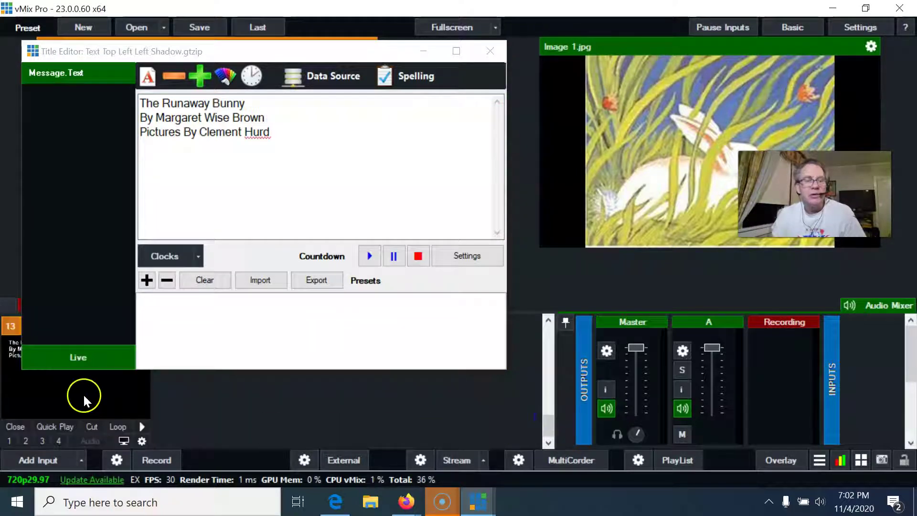
click(10, 441)
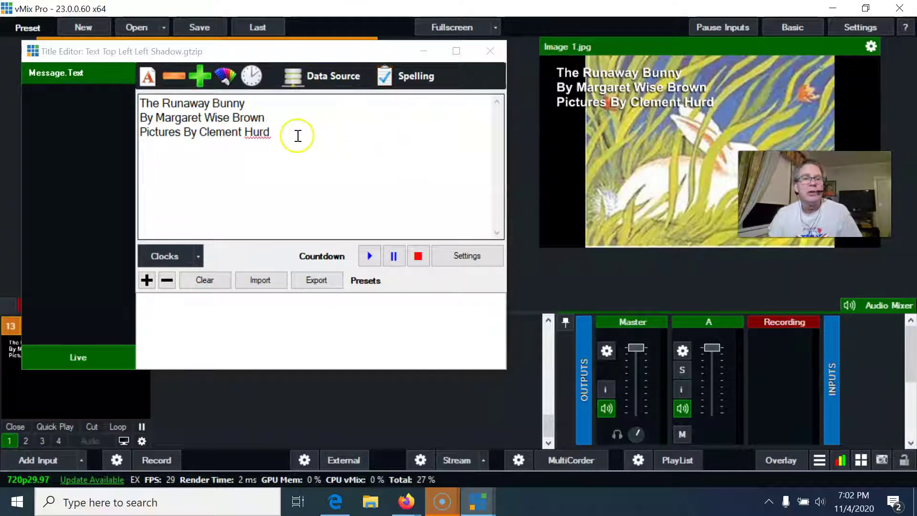
- Change the font of the whole title text to Cambria Math, keeping it bold at size 72
drag(297, 137, 121, 92)
click(151, 76)
scroll(334, 222, down, 2)
scroll(327, 216, down, 6)
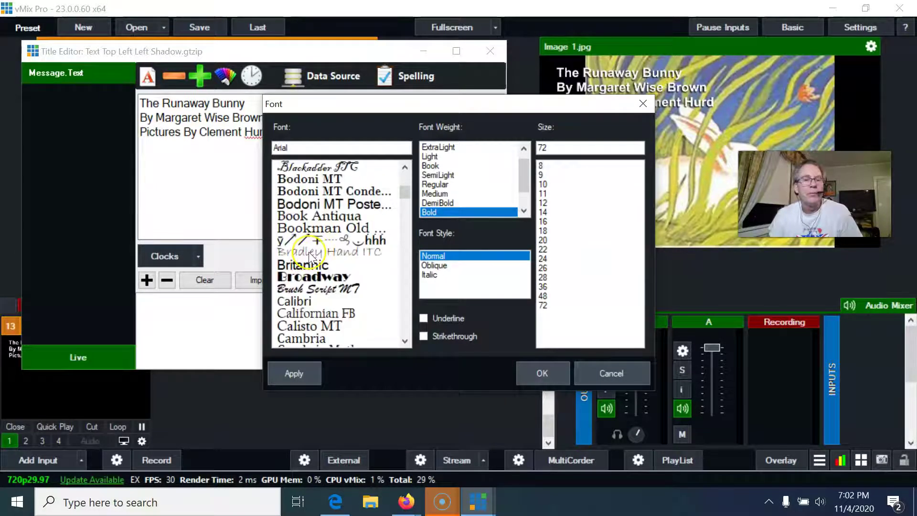
click(309, 279)
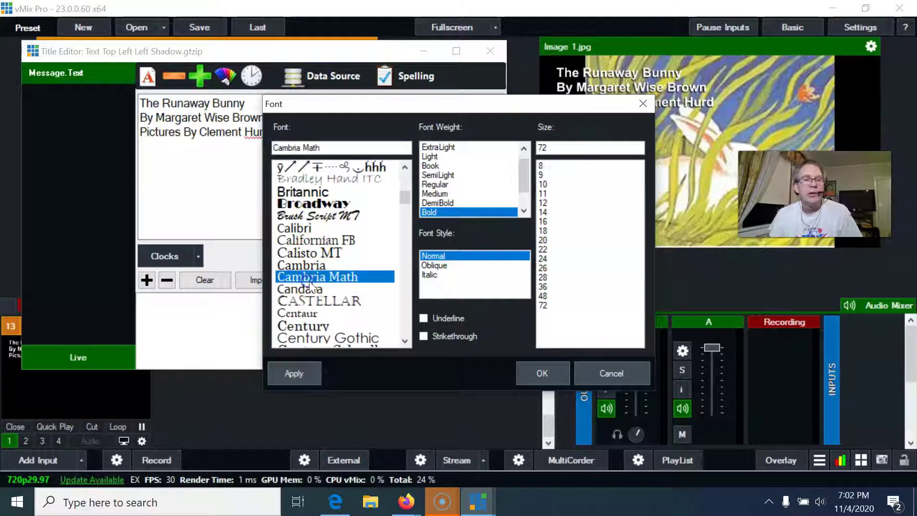
click(301, 362)
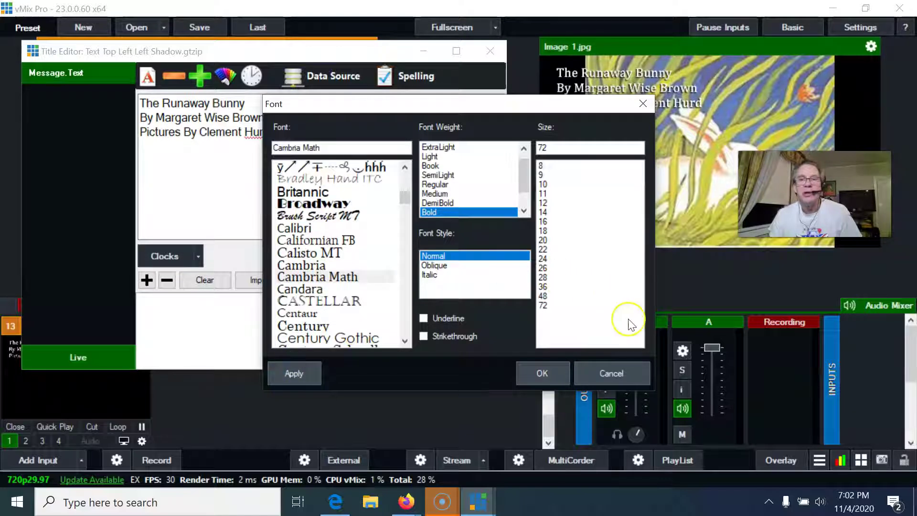
click(535, 368)
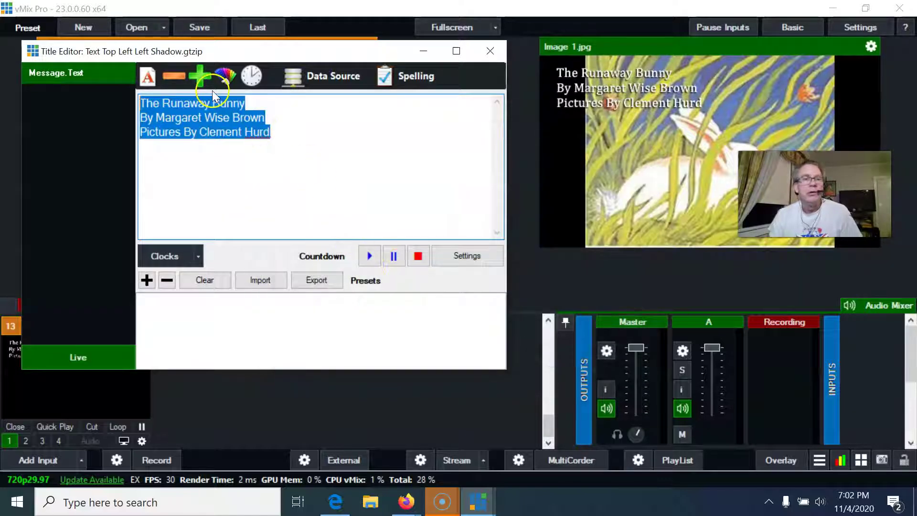
- Enlarge the title text by one increment, colour it yellow (FFF651), and close the title editor
click(198, 76)
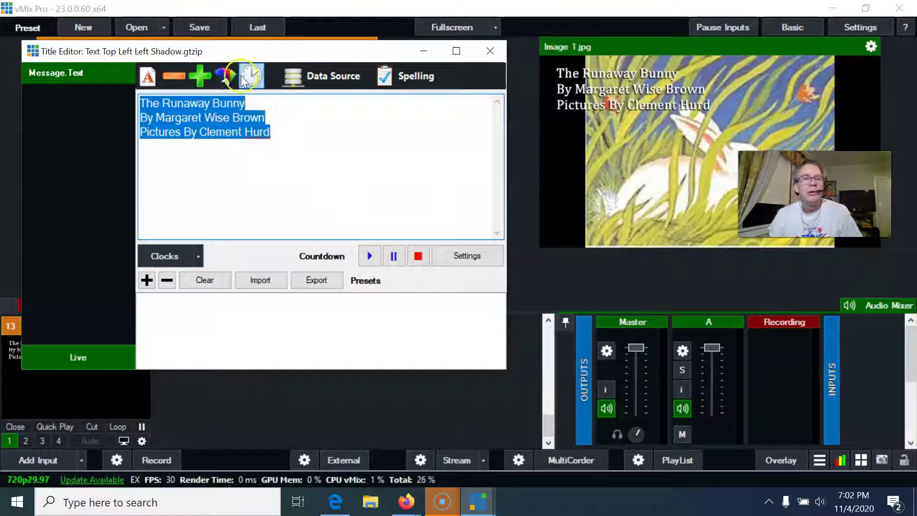
click(234, 78)
click(457, 299)
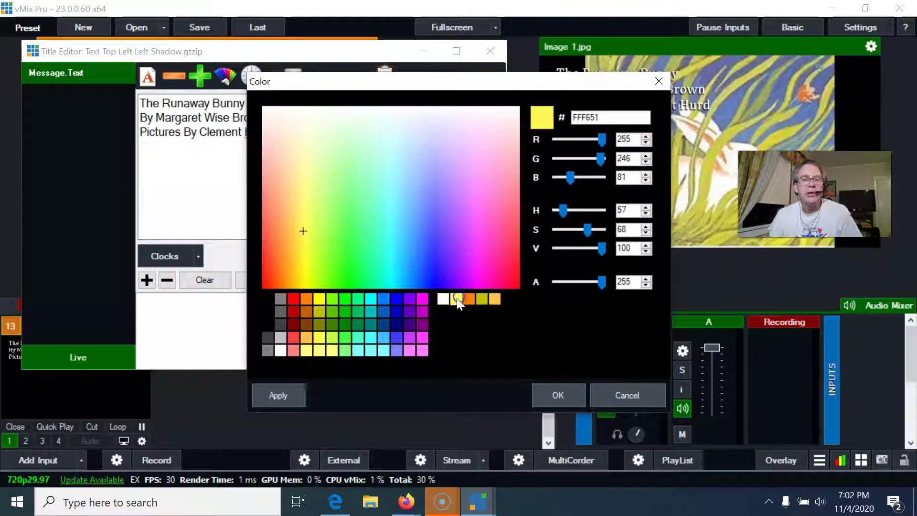
click(548, 400)
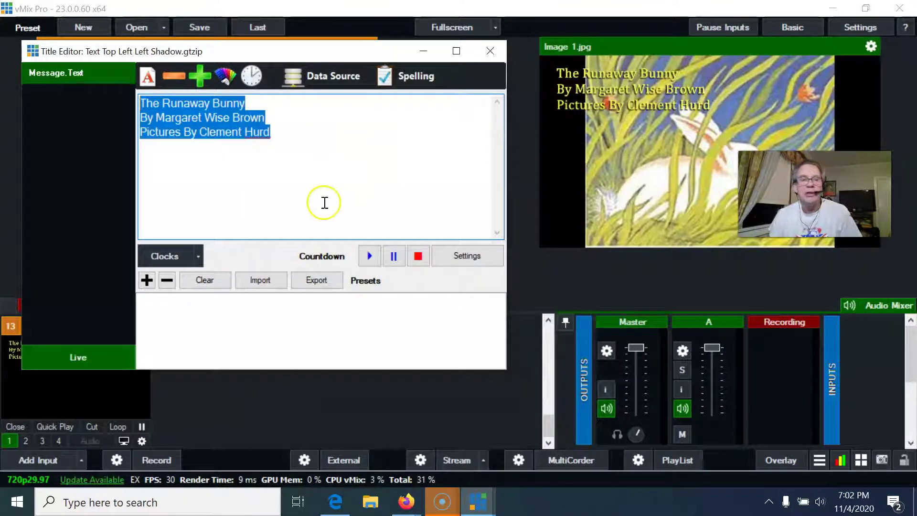
click(491, 53)
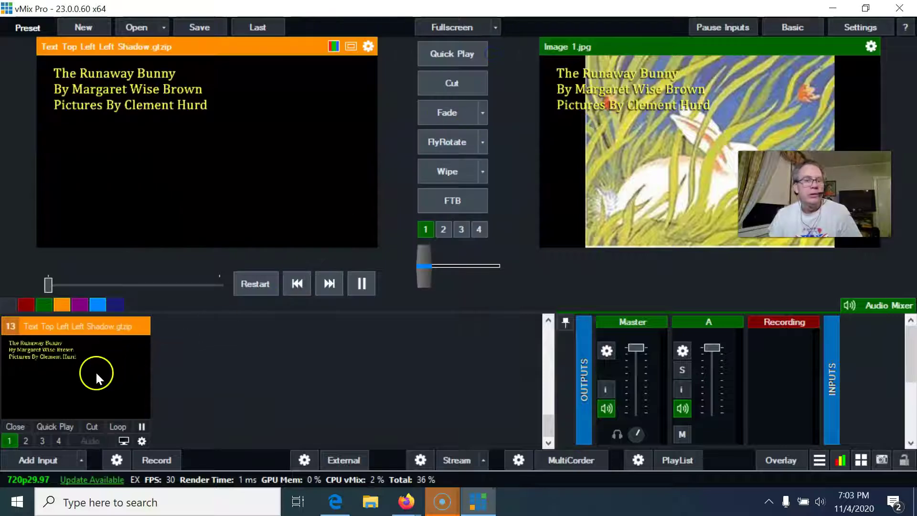
- Reposition title input 13 in the lower-left of the frame, with Pan X about 0.05 and Pan Y about -1.25, and close its settings
click(142, 440)
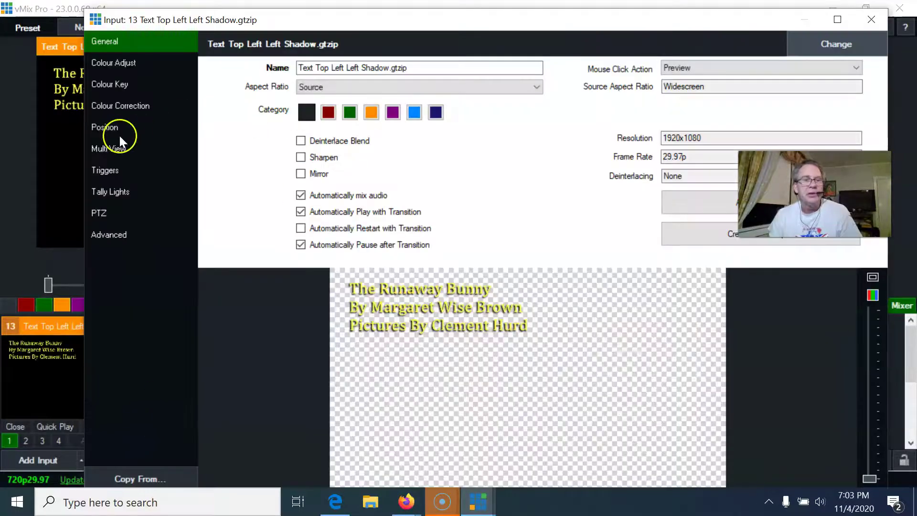
key(Escape)
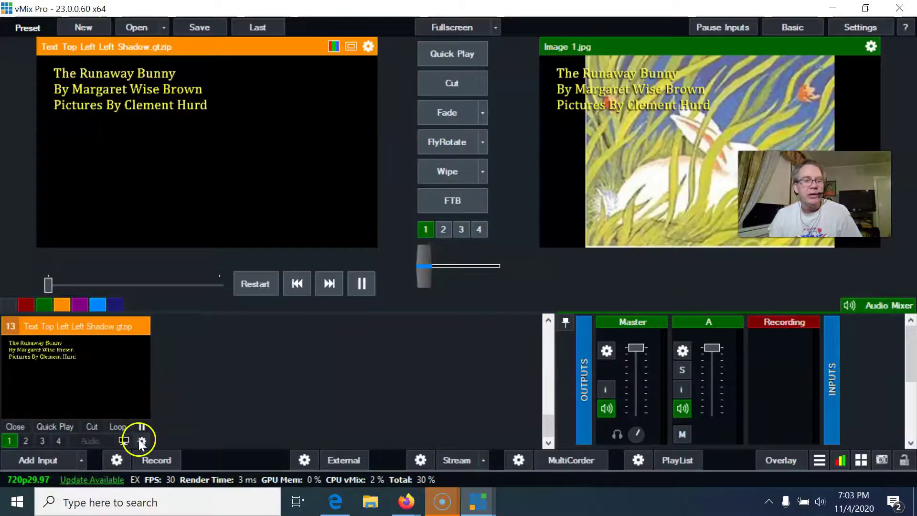
click(142, 440)
click(104, 127)
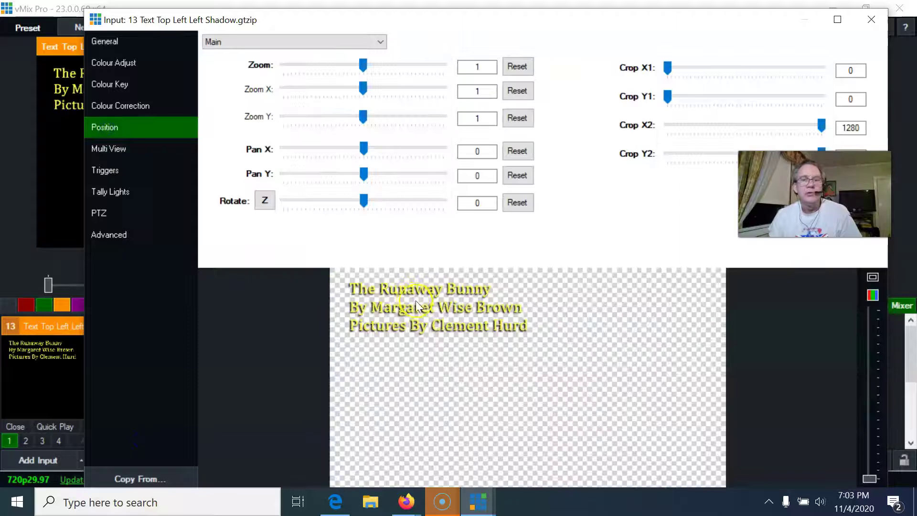
drag(424, 311, 425, 395)
drag(592, 15, 611, 55)
drag(892, 83, 607, 77)
drag(448, 71, 378, 36)
drag(233, 410, 241, 463)
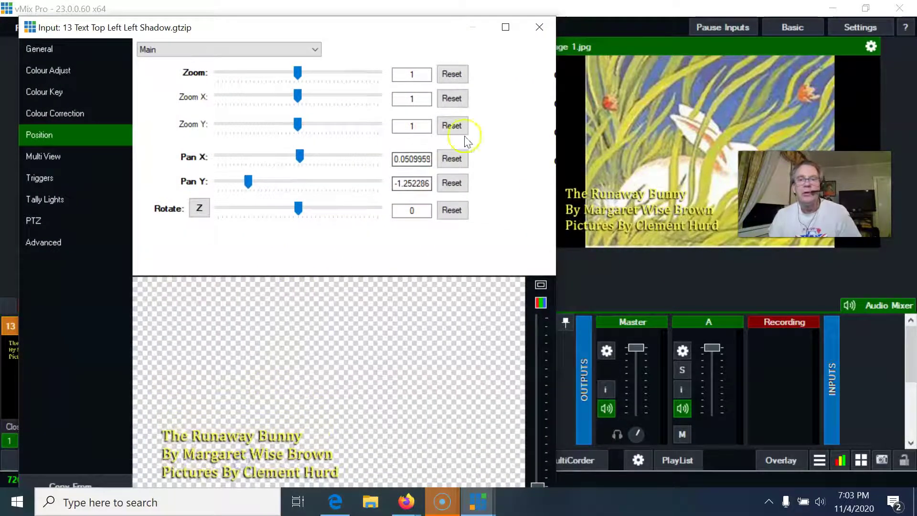
click(539, 27)
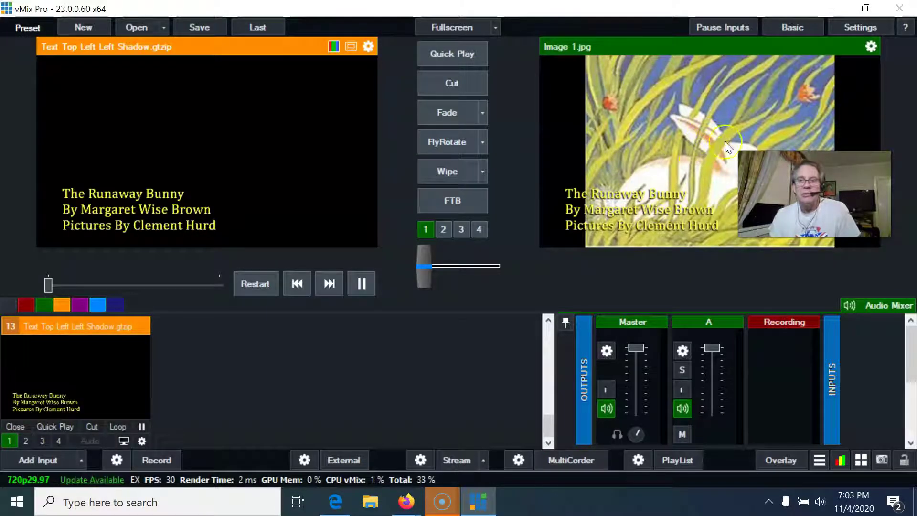
- Zoom Image 1 to about 1.38 so that it fills the frame, and close its settings
scroll(536, 345, up, 5)
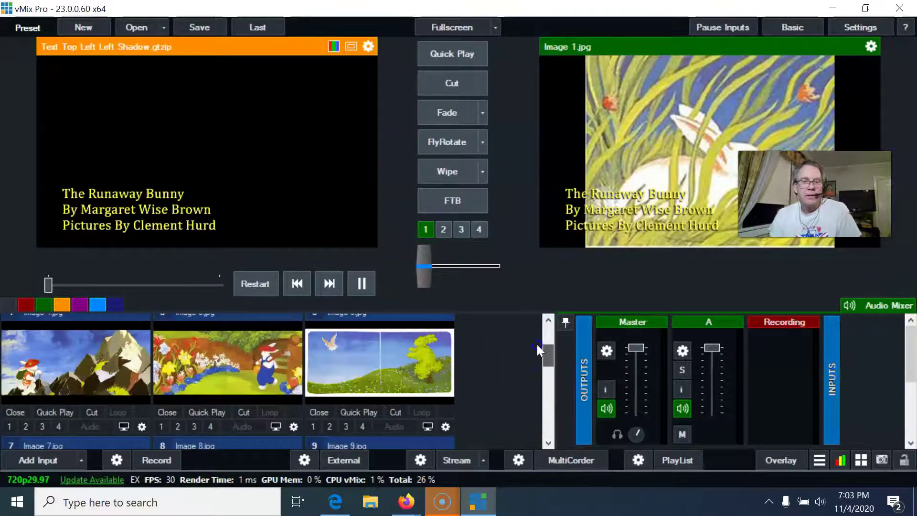
click(104, 397)
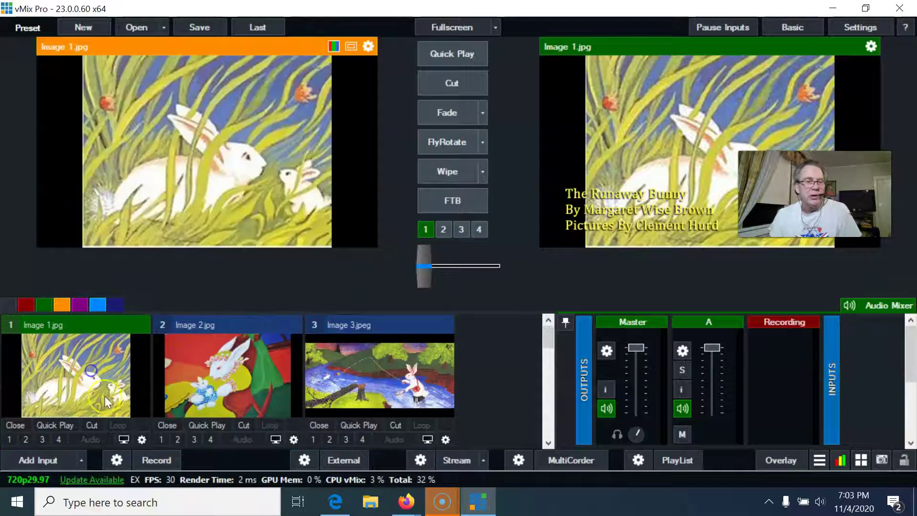
click(142, 439)
drag(297, 71, 308, 74)
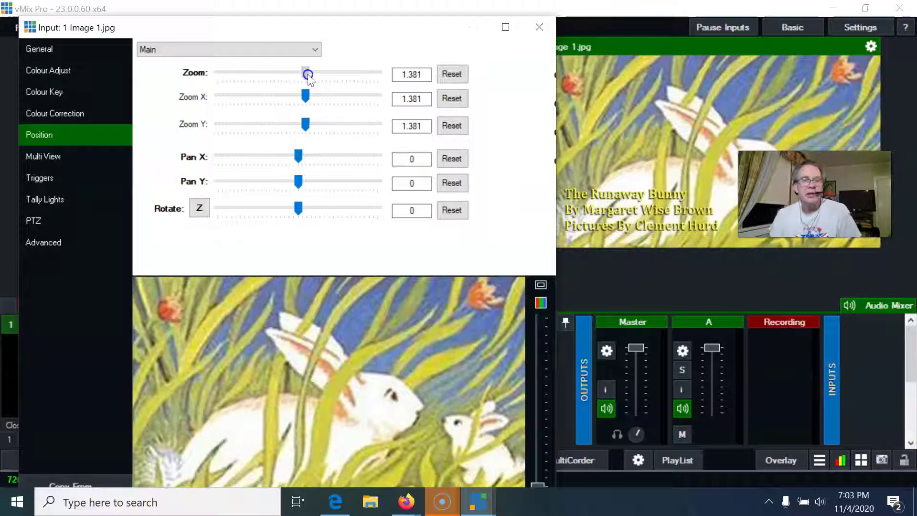
click(539, 27)
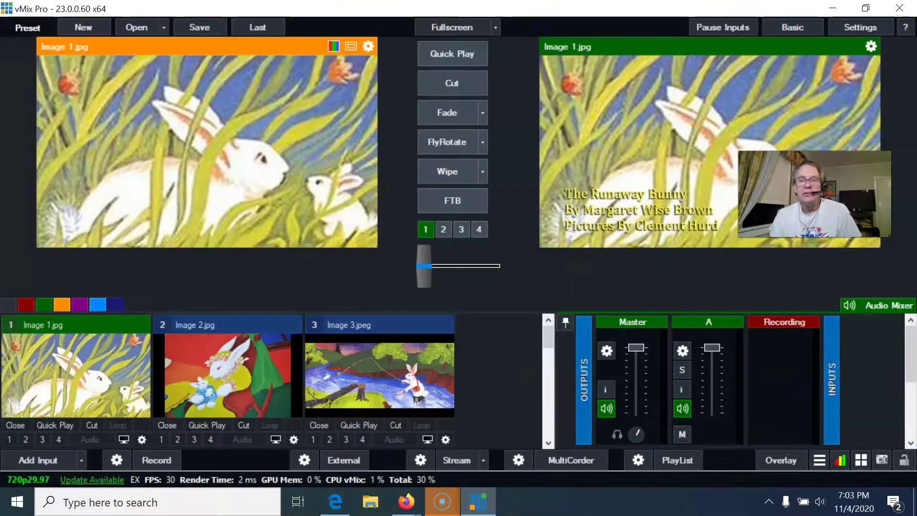
- Preview Image 2 and Image 3 to check how they fill the frame
click(190, 393)
key(Right)
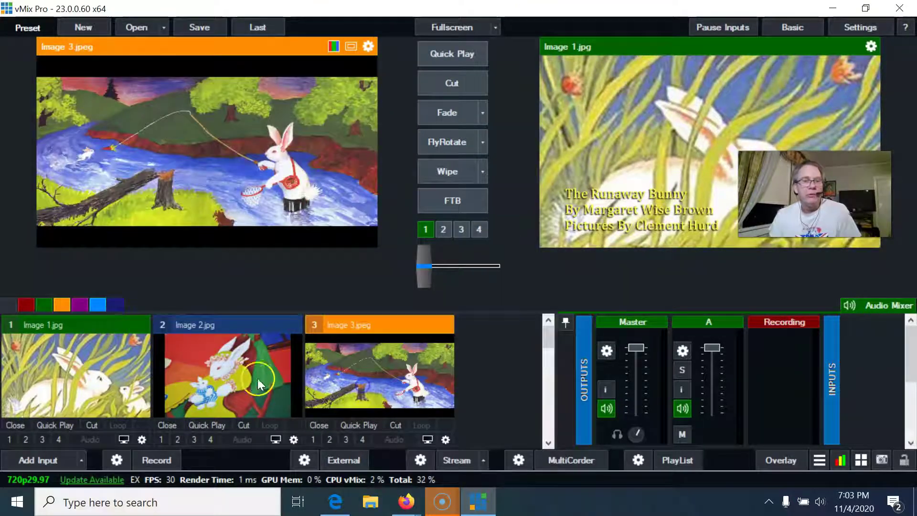
key(Right)
click(207, 367)
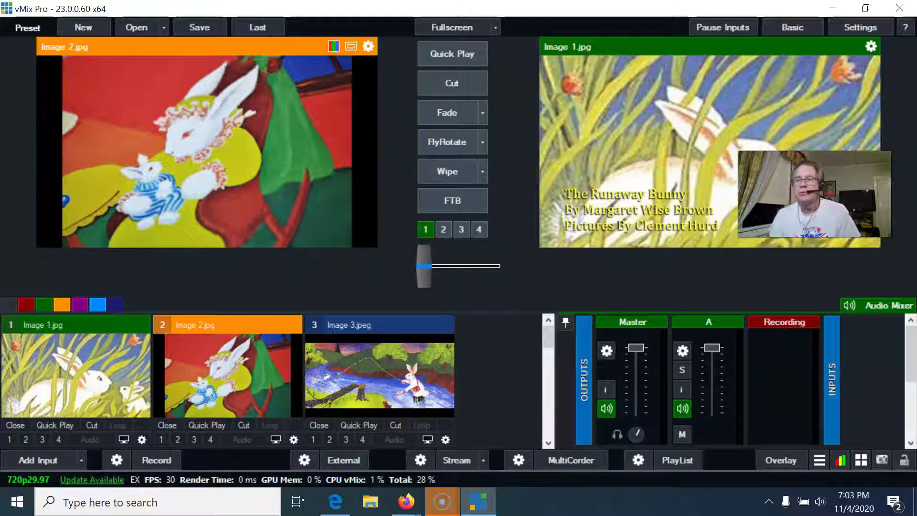
- Create a virtual input from title input 13, widening its settings window to reach the option, and close the settings
drag(546, 338, 545, 416)
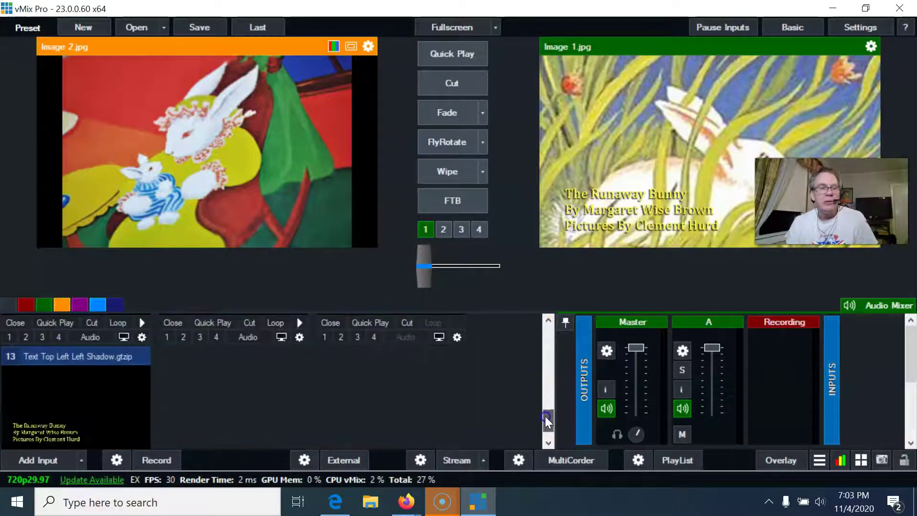
click(105, 393)
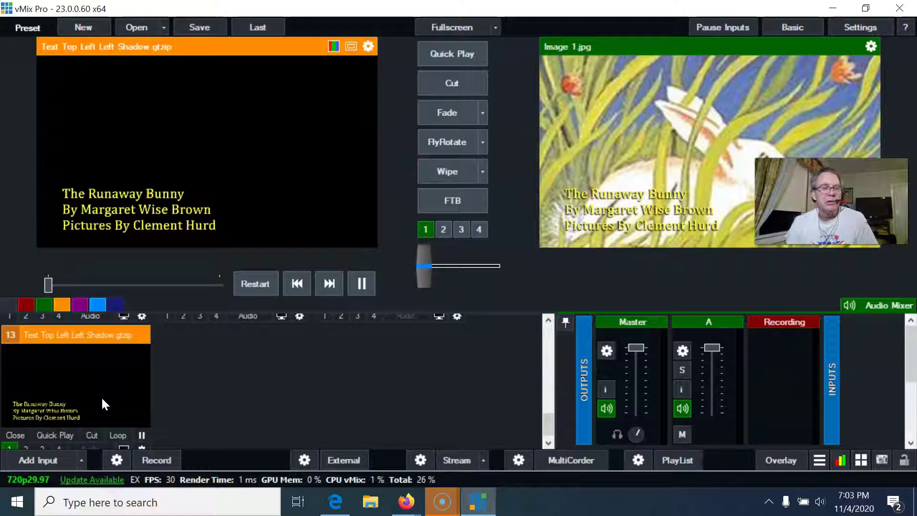
scroll(238, 389, down, 1)
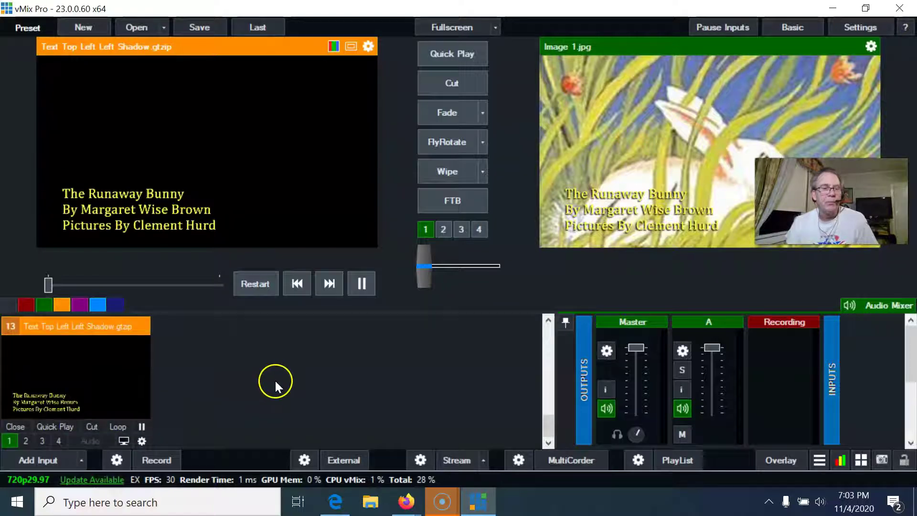
click(139, 440)
click(42, 53)
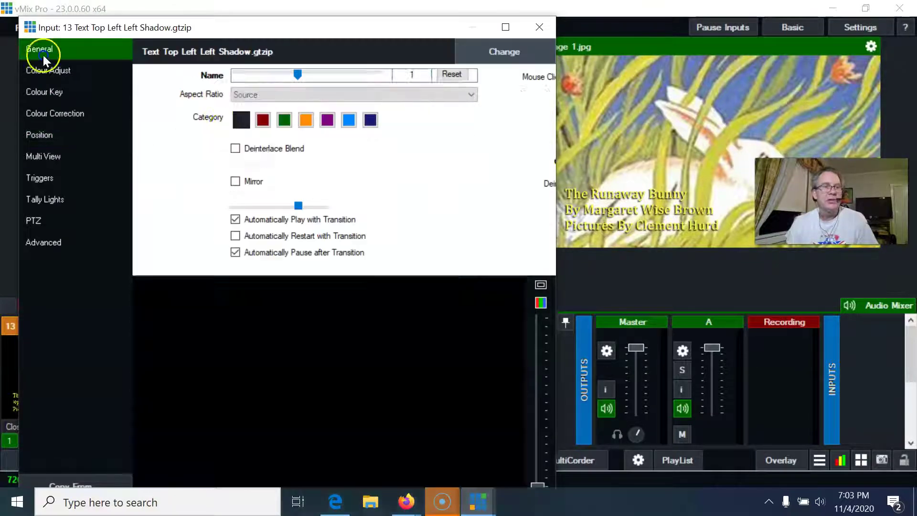
drag(557, 66, 811, 64)
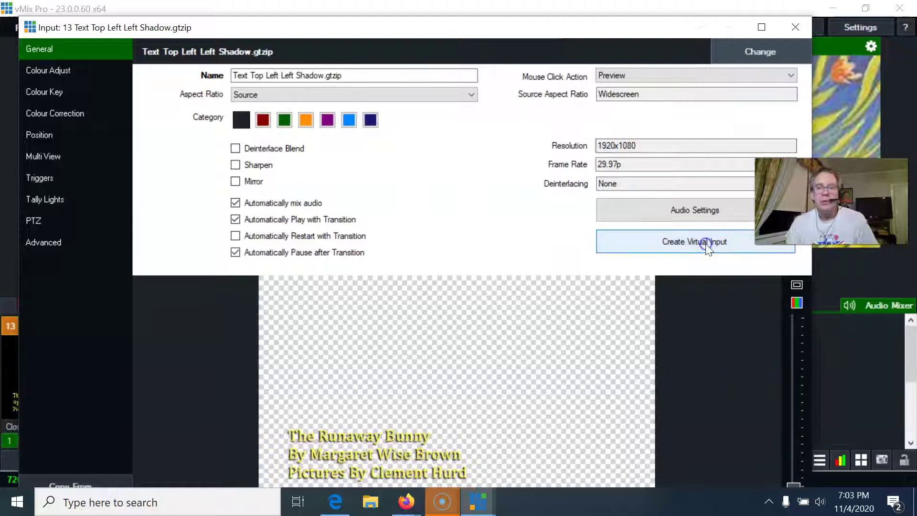
click(707, 246)
click(790, 27)
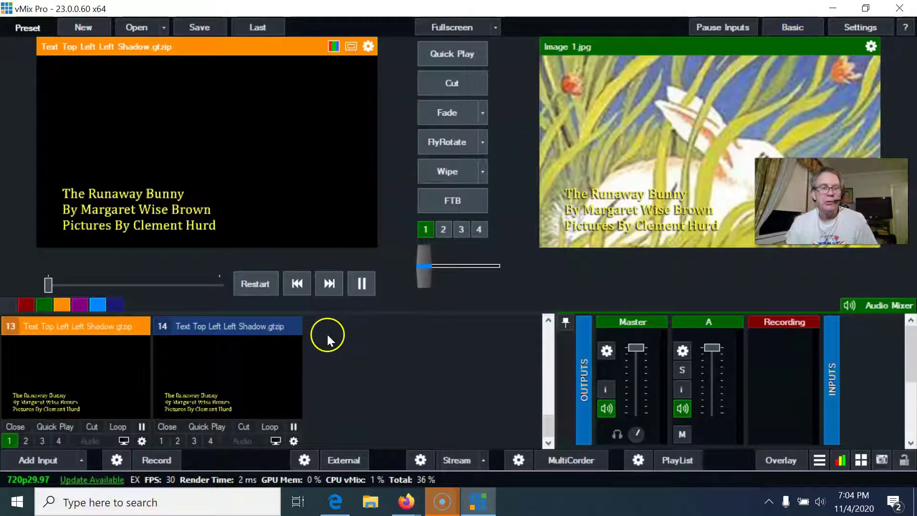
- Create a second virtual copy of the title from input 14 and close its settings
click(294, 440)
click(649, 246)
click(795, 28)
- Replace the text of title input 14 with Directed by and the director's name on the second line, and close the editor
click(253, 394)
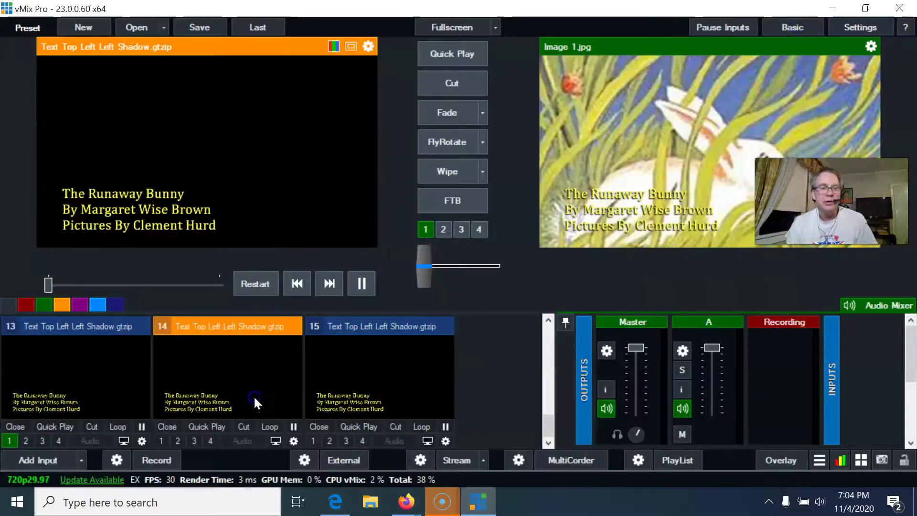
right_click(245, 371)
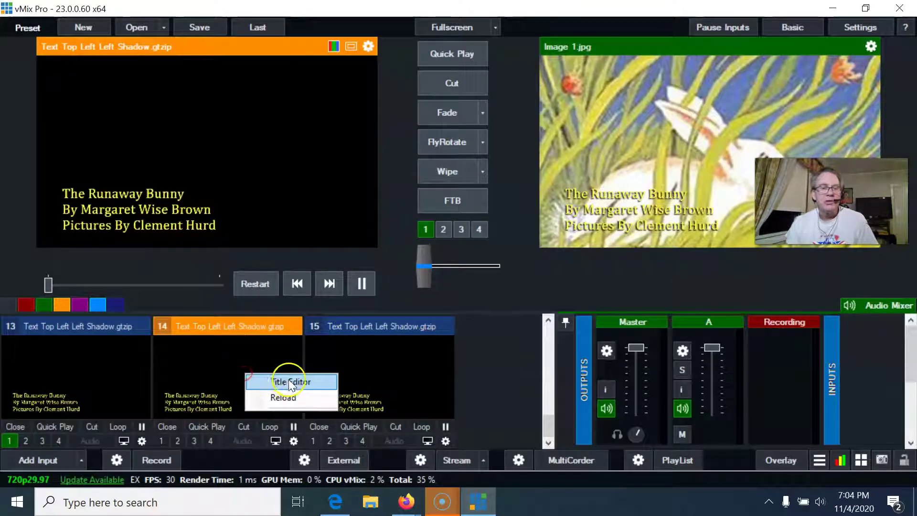
click(281, 378)
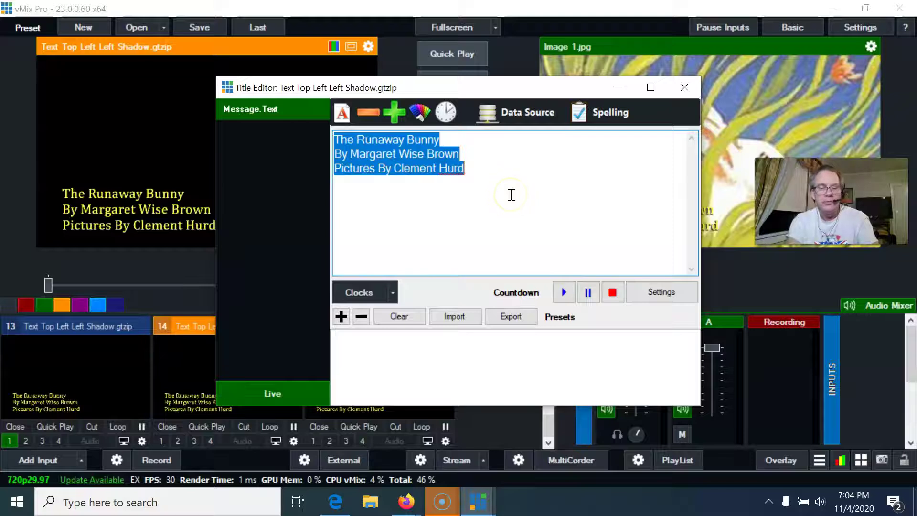
text(Directed b)
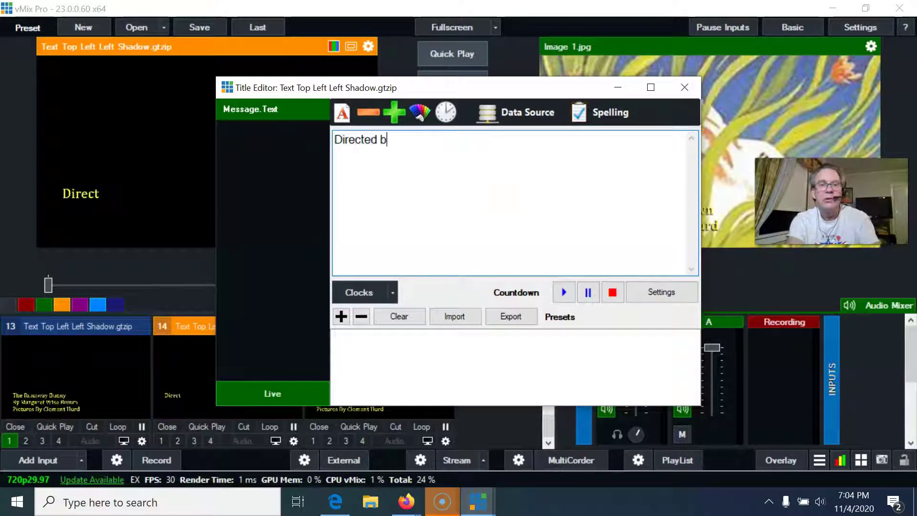
text(y Jim Patrick)
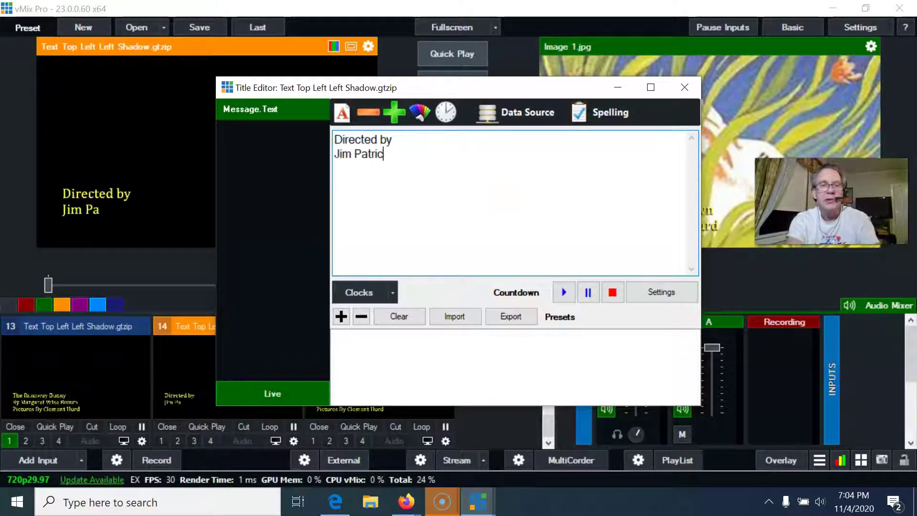
click(682, 88)
click(289, 430)
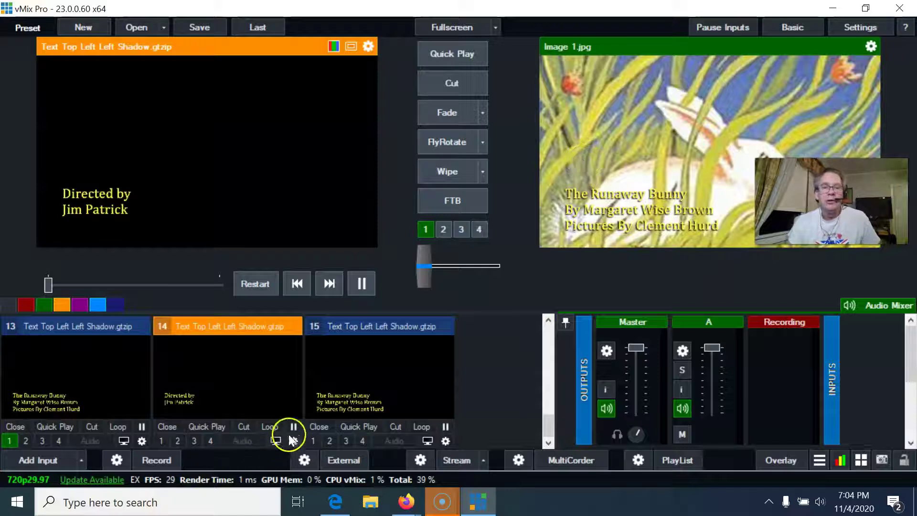
- Replace the text of title input 15 with the lines Title: The Runaway Bunny and Director: followed by the director's name
right_click(388, 382)
click(424, 389)
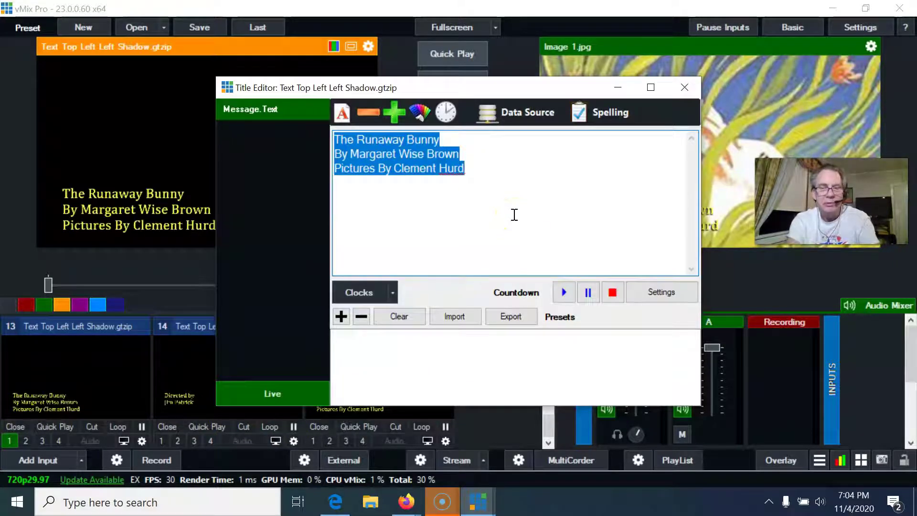
text(Title:)
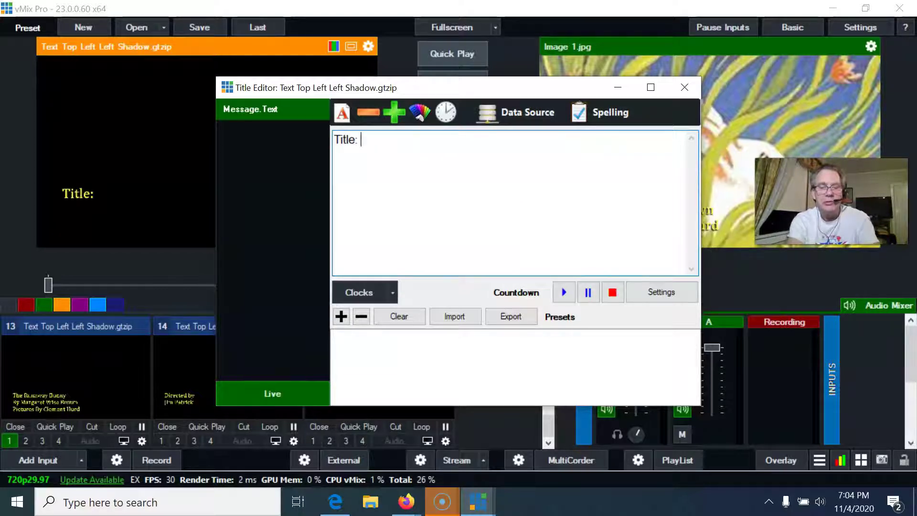
text(The Runawat)
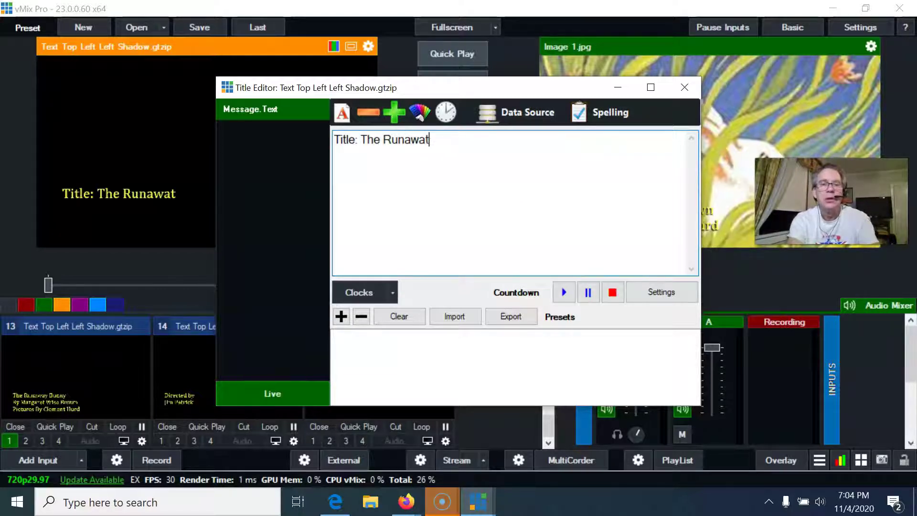
key(BackSpace)
text(y Bun)
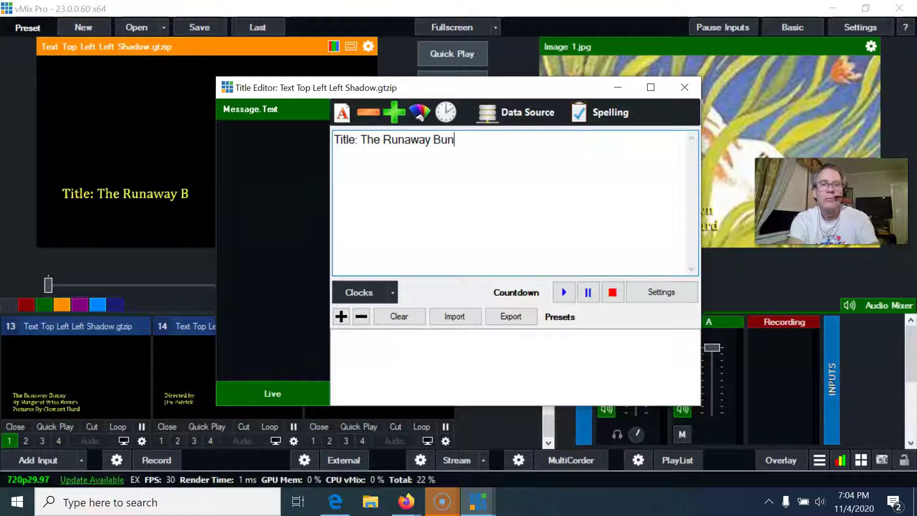
text(ny)
text(Director)
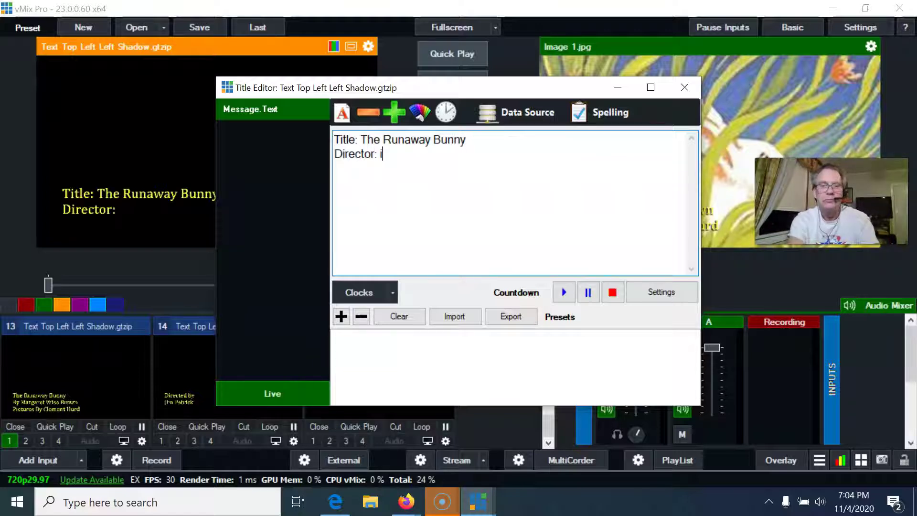
text(: Jim Patrick)
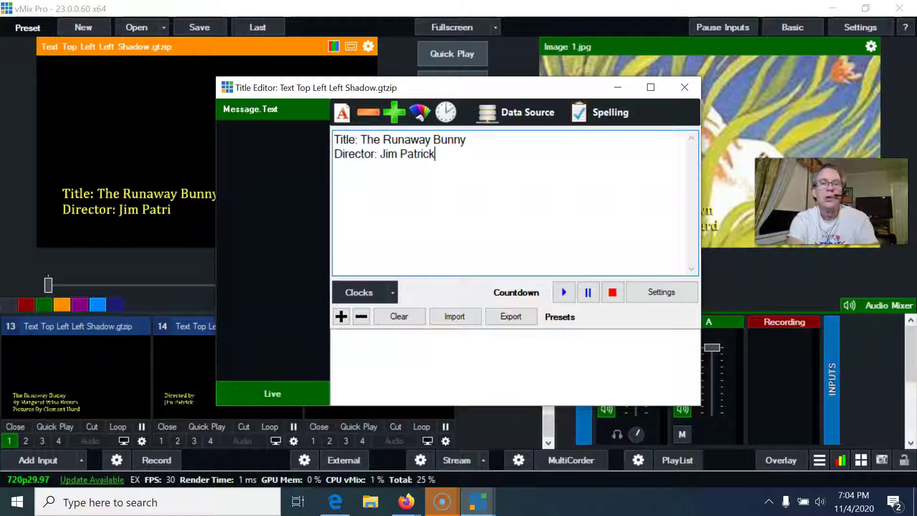
- Add an AD: line to the title text, reusing a copy of the director's name
key(shift+Left)
key(shift+Left)
key(shift+Left)
key(shift+Left)
key(shift+Left)
key(shift+Left)
key(shift+Left)
key(ctrl+c)
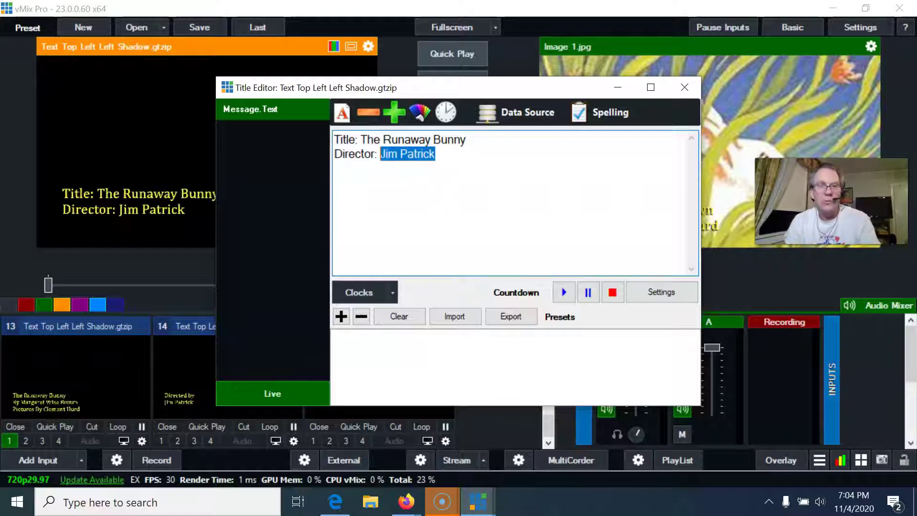
click(465, 168)
key(Return)
text(AD:)
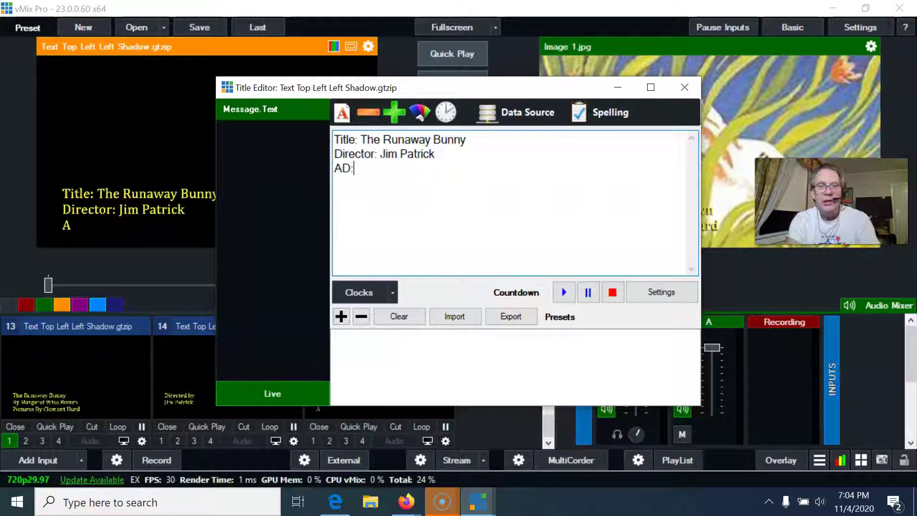
key(ctrl+v)
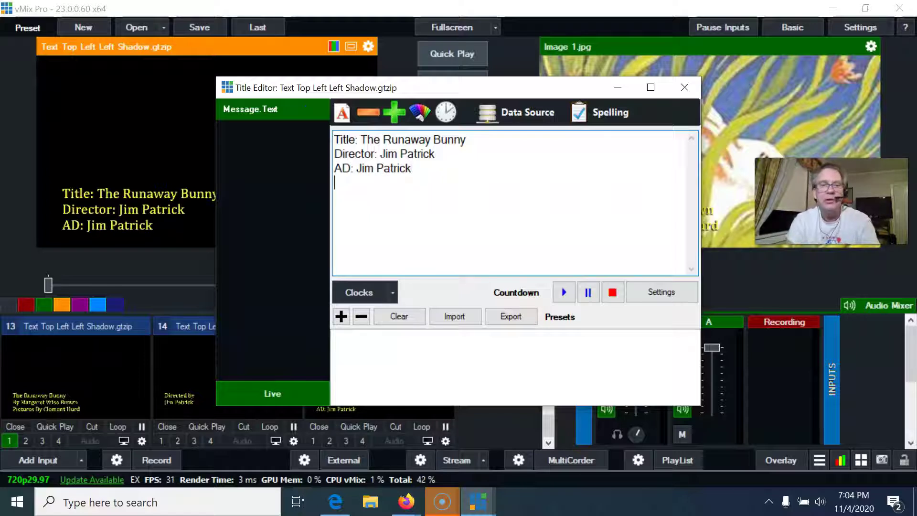
- Add the lines Date: 11/4/20 and TRT: 3:00 to the text of title input 15
text(ate: 11/3)
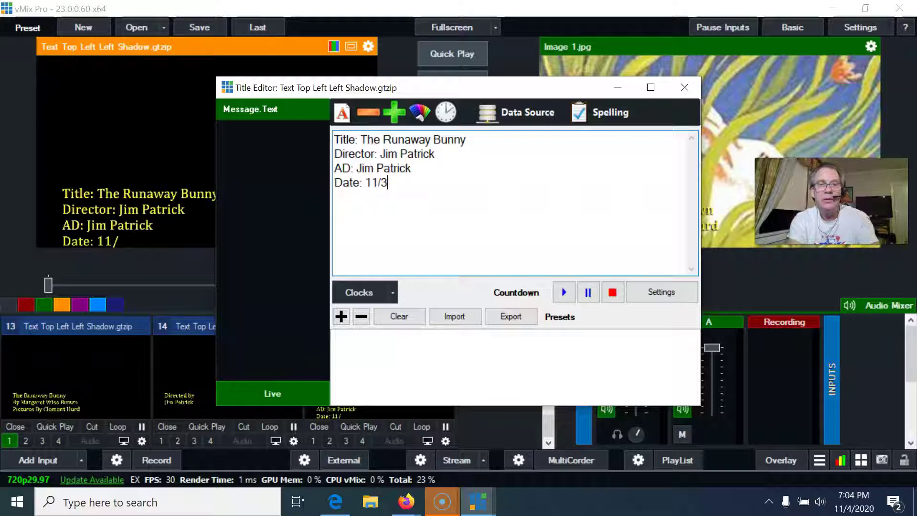
text(/20)
key(Return)
text(Length)
key(BackSpace)
key(BackSpace)
key(BackSpace)
key(BackSpace)
key(BackSpace)
key(BackSpace)
text(0)
key(Return)
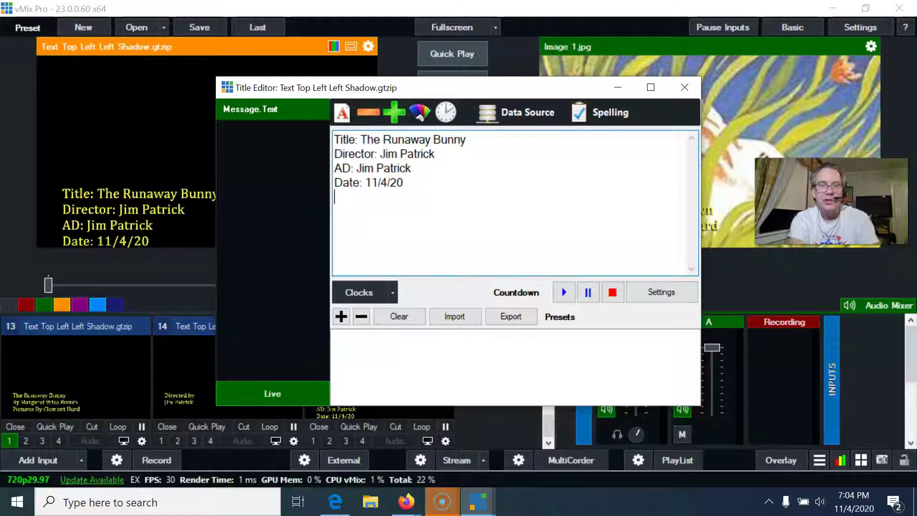
text(TRT: 3:00 )
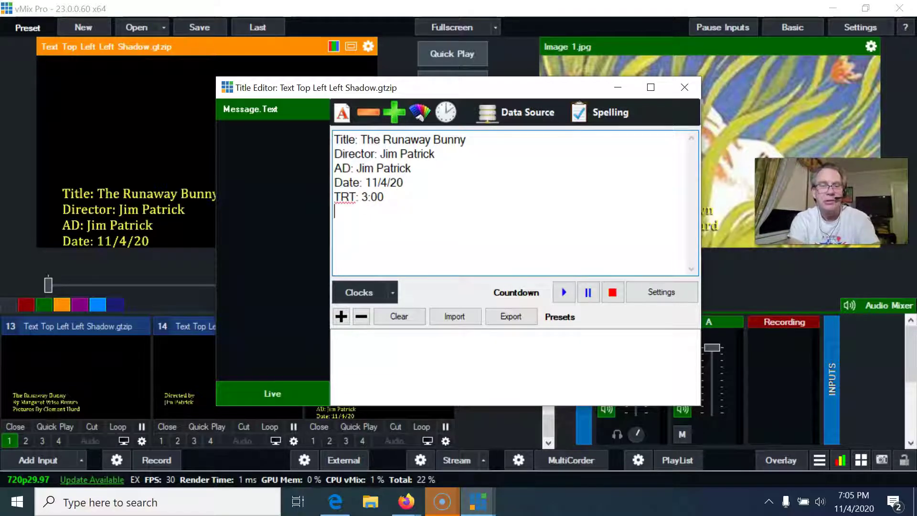
- Add the line Take: 1 to title input 15 and move the title up to about Pan X 0.094, Pan Y -0.12
text(Take: 1)
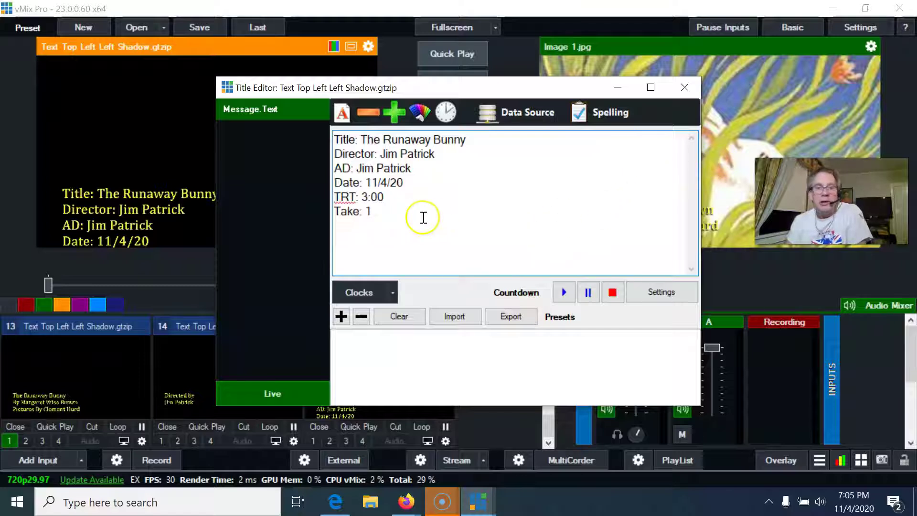
click(683, 88)
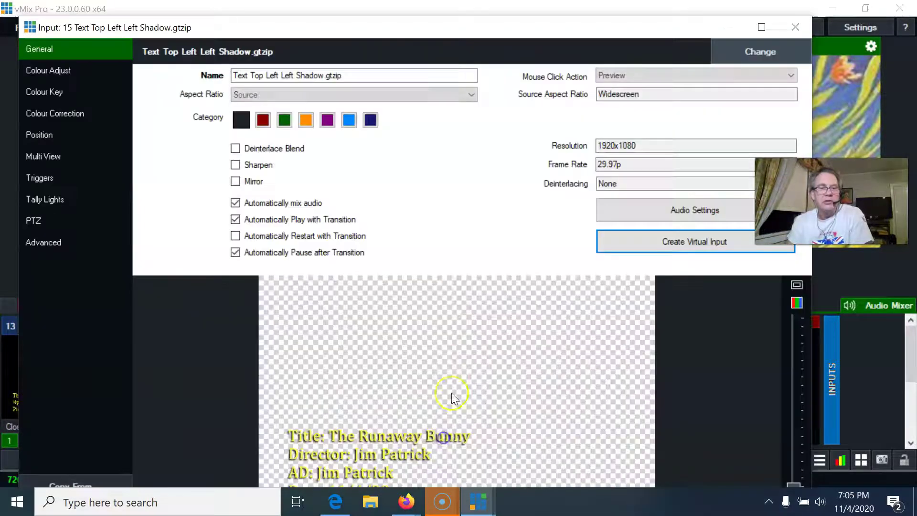
click(444, 440)
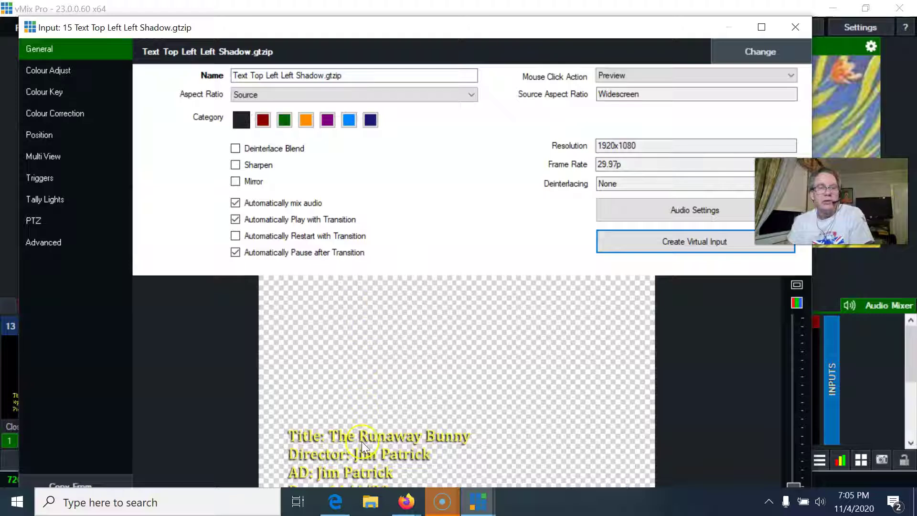
click(48, 135)
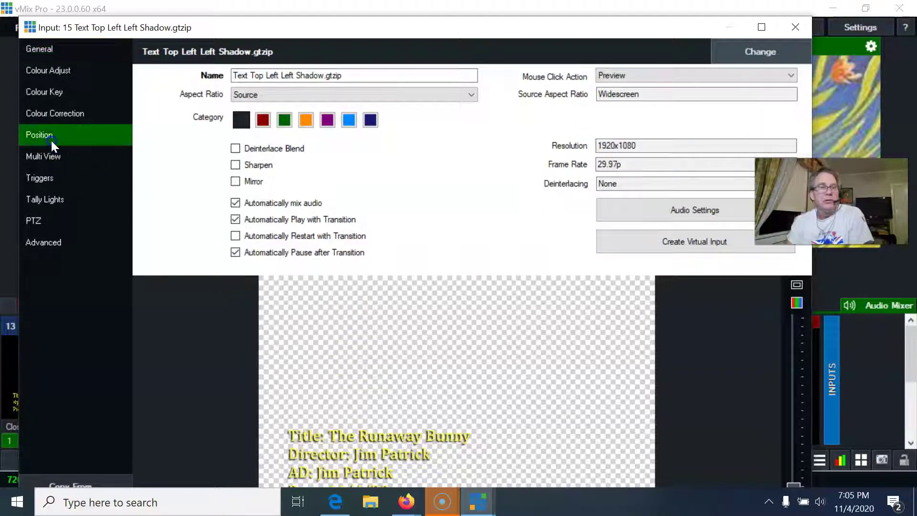
drag(328, 422, 362, 319)
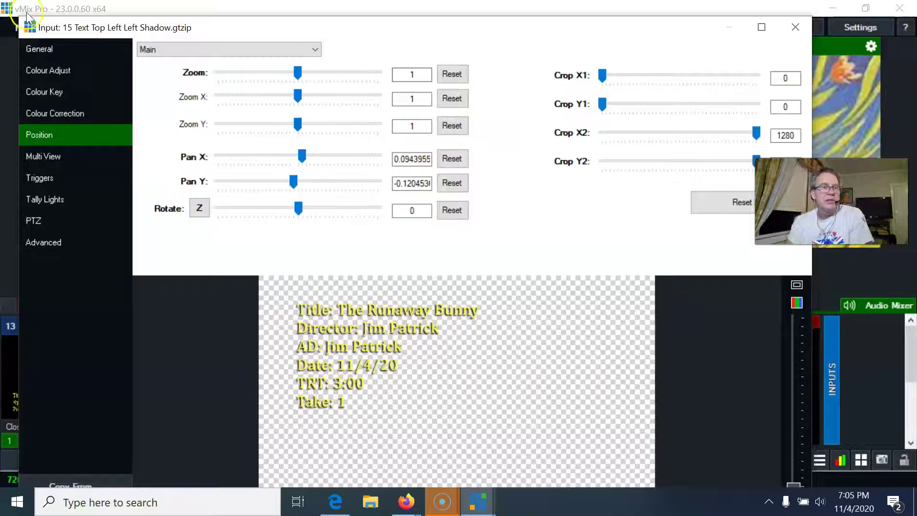
click(32, 42)
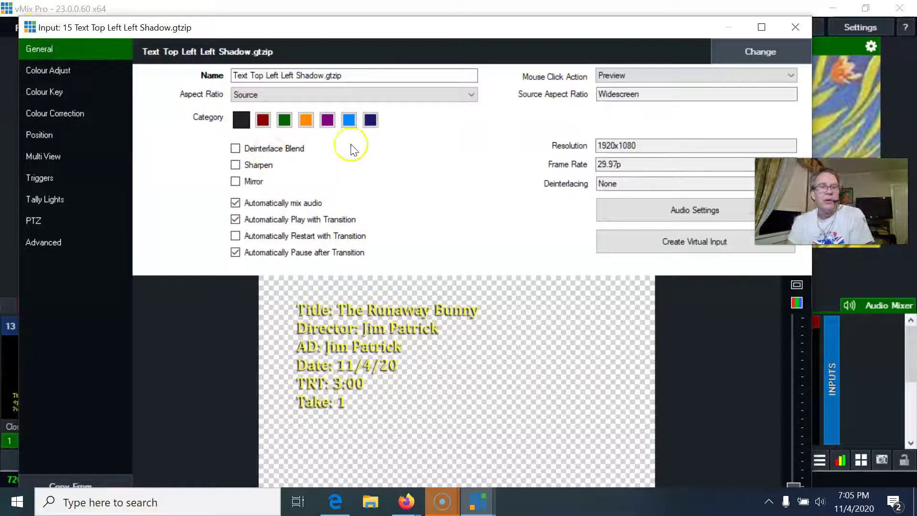
click(798, 30)
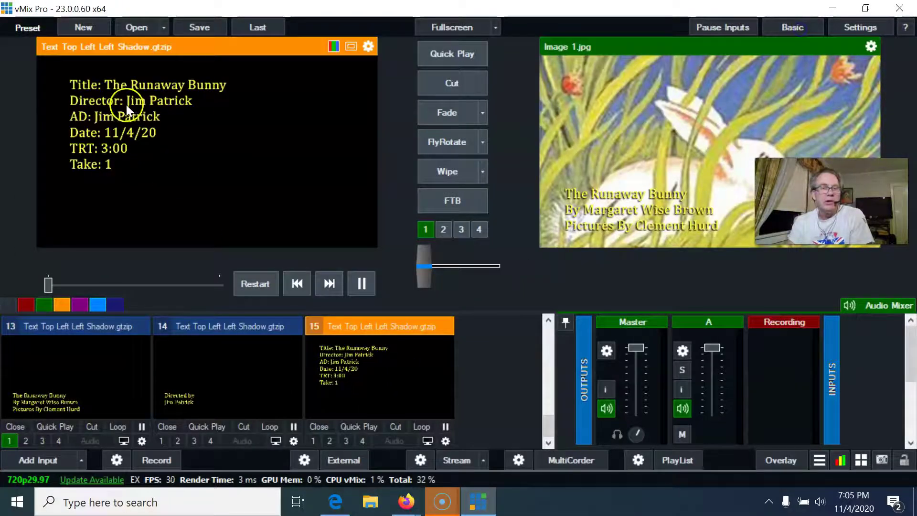
- Change the text colour of title input 15 to white and close the title editor
right_click(364, 375)
click(403, 385)
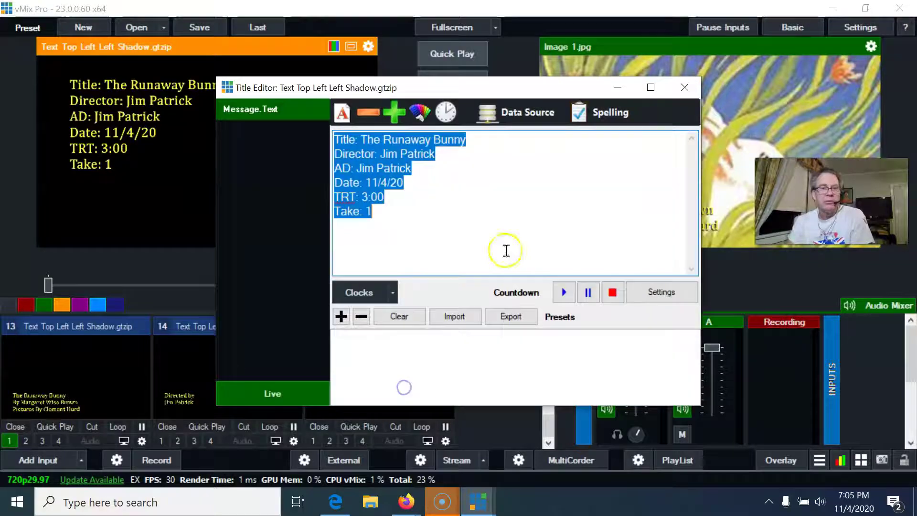
click(420, 112)
click(280, 351)
click(557, 394)
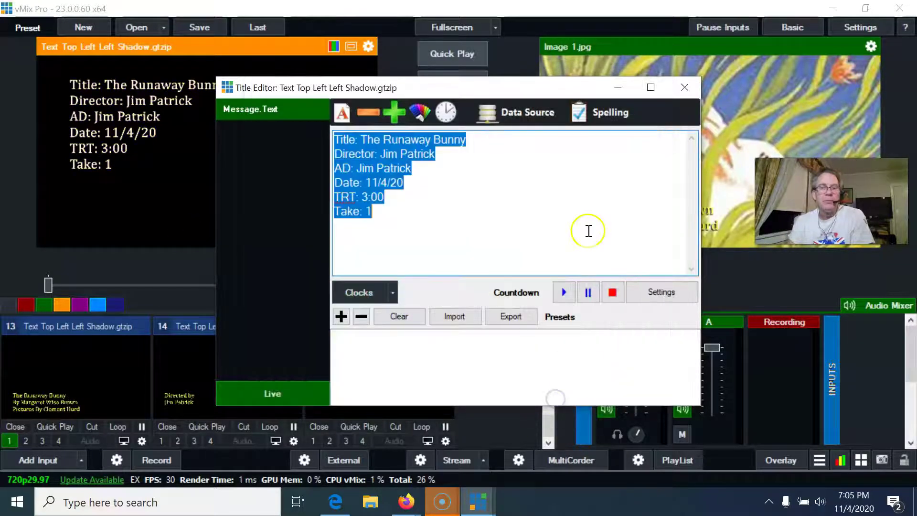
click(675, 89)
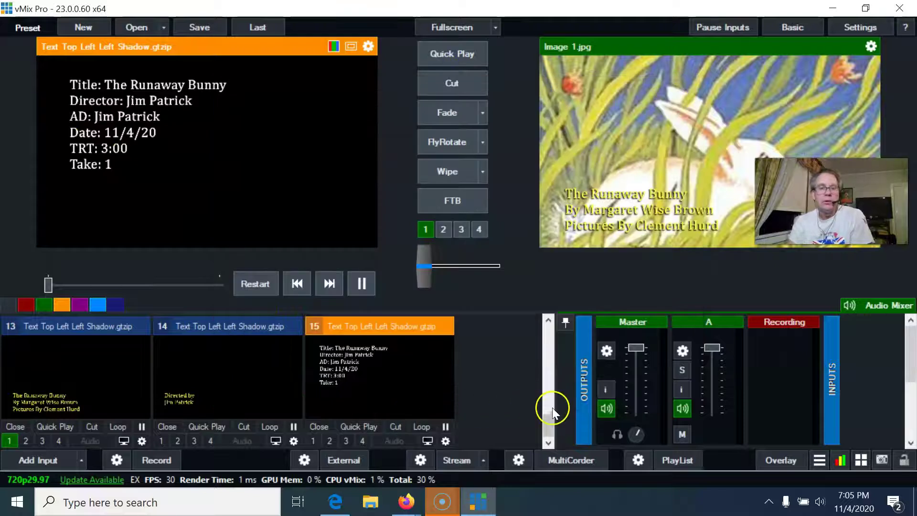
- Load the black Colour input 12 into preview
drag(549, 425, 557, 394)
click(444, 396)
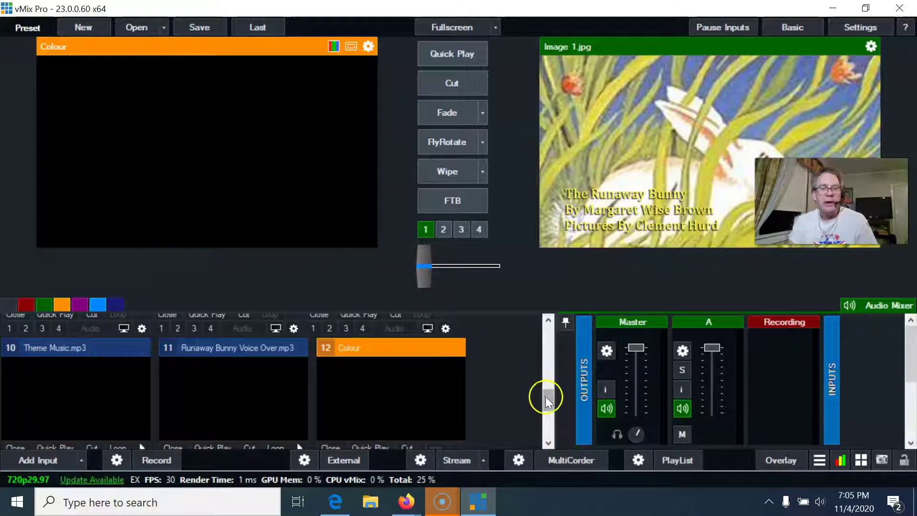
drag(545, 396, 547, 406)
scroll(468, 384, up, 2)
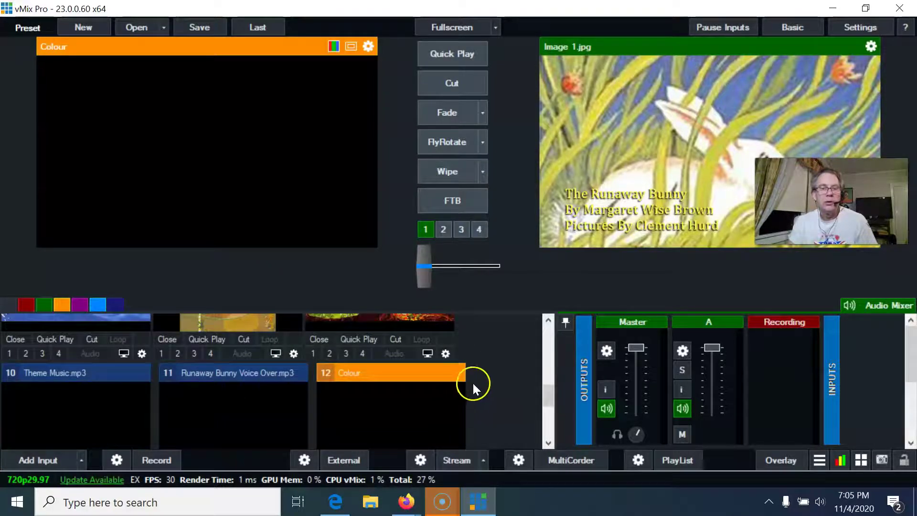
scroll(473, 383, up, 2)
click(445, 435)
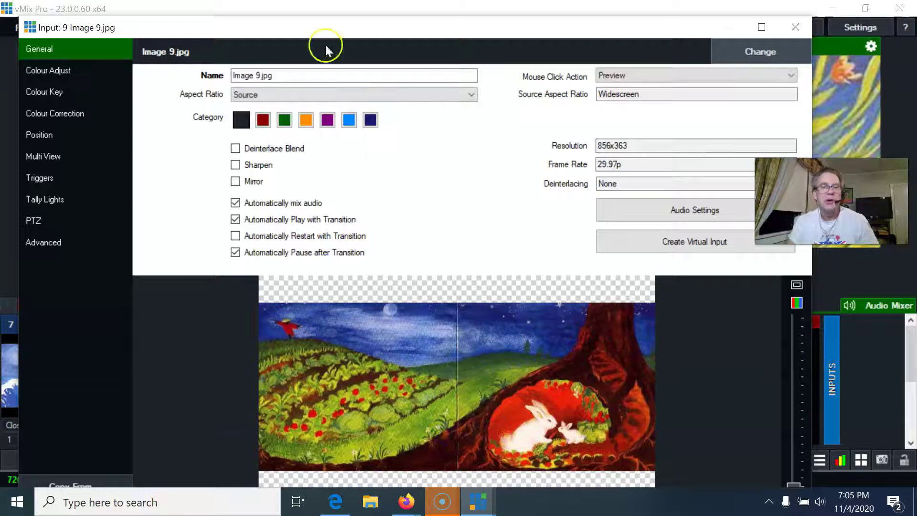
click(795, 27)
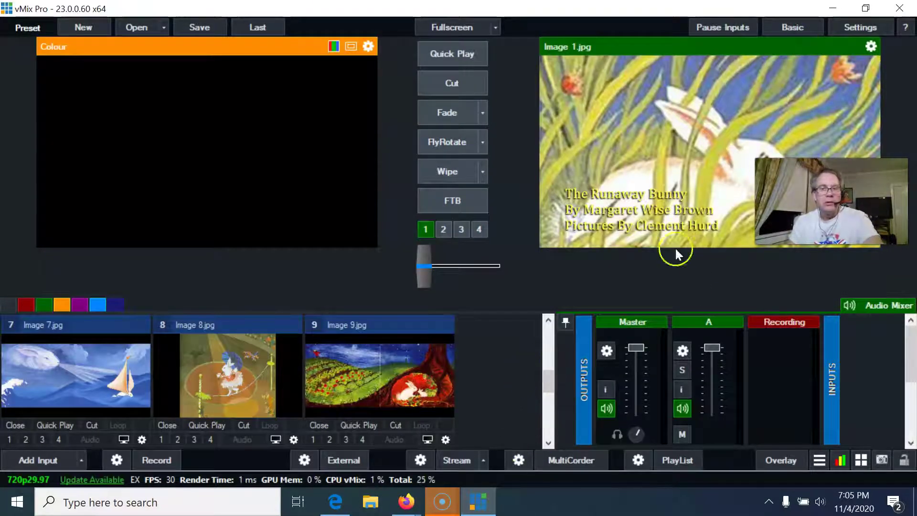
- Restore the vMix window from its maximised size and rename Colour input 12 to BLACK
click(866, 8)
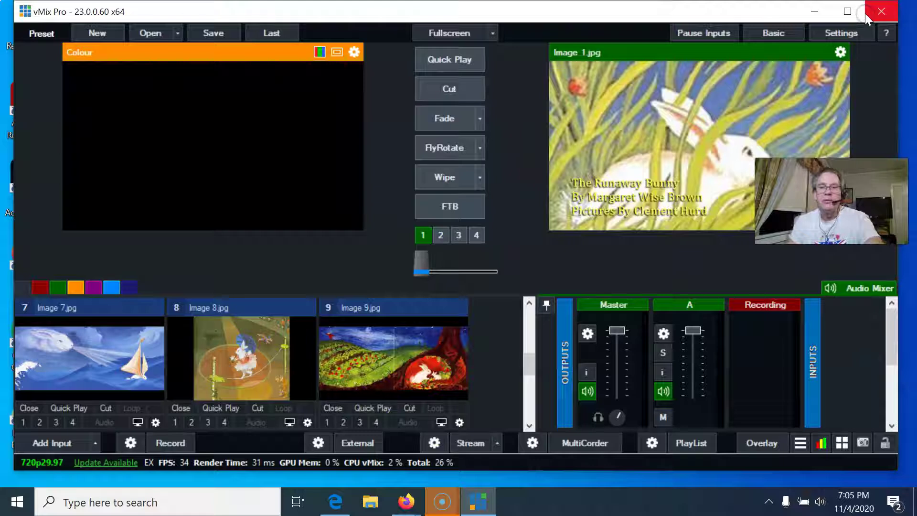
mouse_move(744, 16)
mouse_down()
mouse_move(735, 7)
mouse_move(744, 16)
mouse_up()
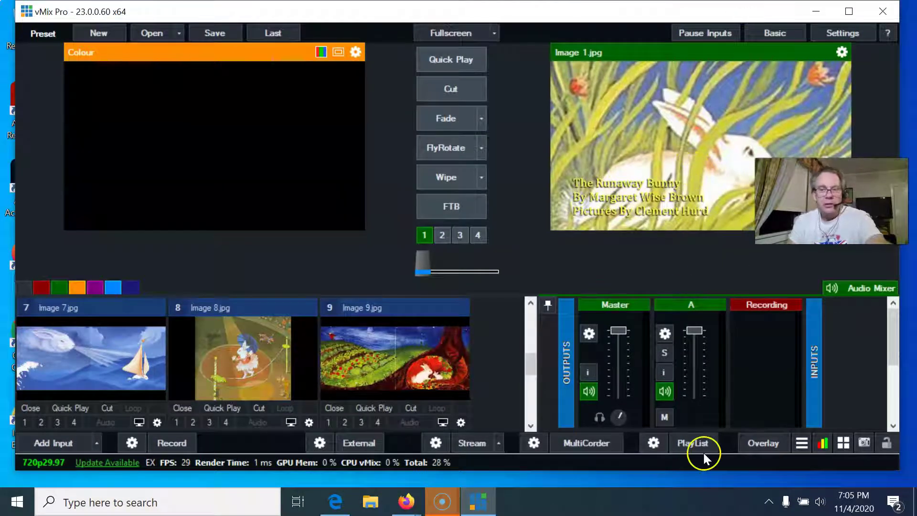
drag(529, 377, 514, 395)
click(468, 389)
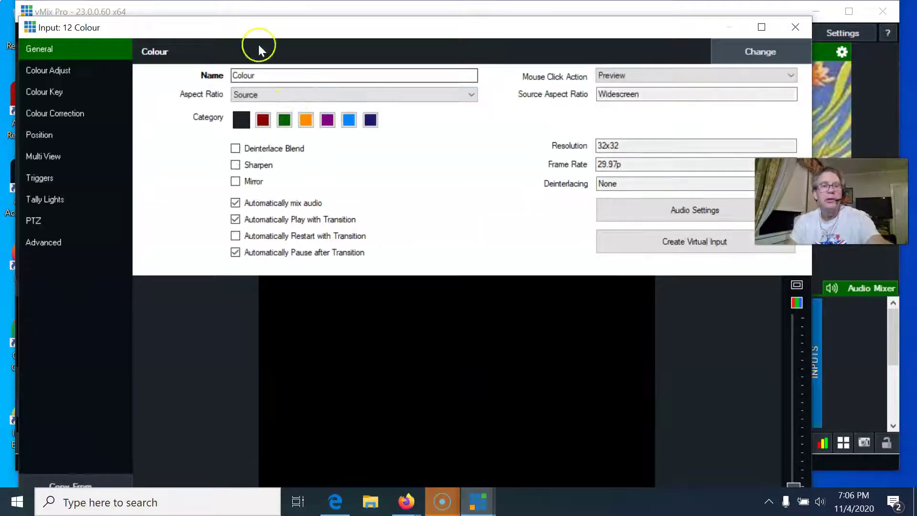
double_click(243, 75)
text(BLACK)
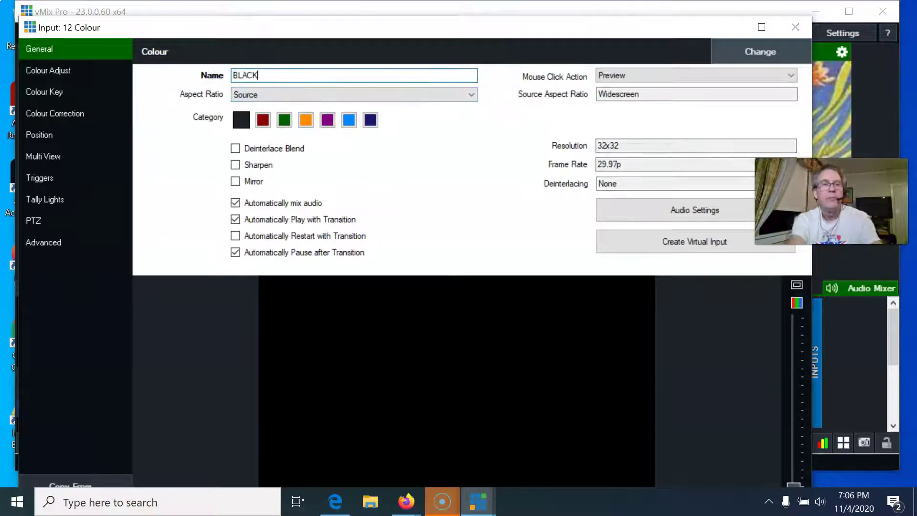
click(808, 27)
- Collapse the nine image inputs, Image 1 through Image 9, into narrow strips so the audio inputs fit alongside them
scroll(439, 388, up, 2)
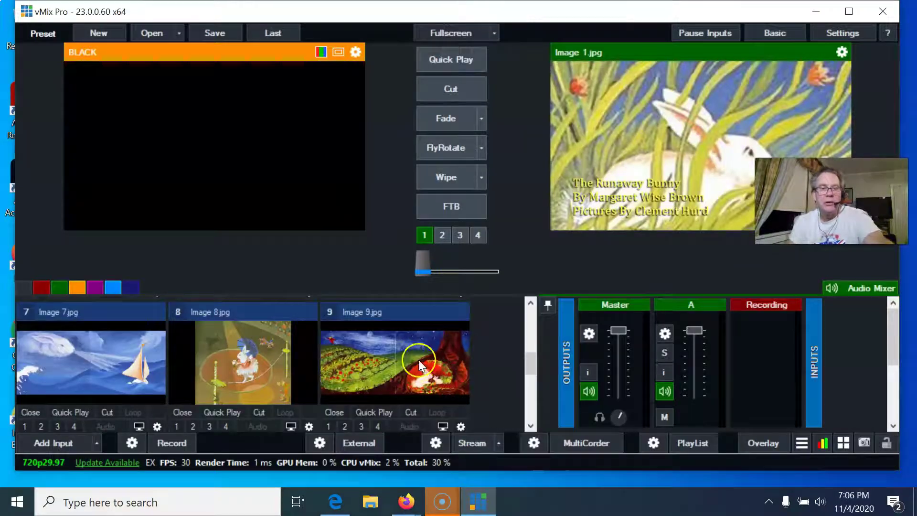
scroll(418, 360, down, 2)
click(528, 382)
drag(529, 382, 536, 317)
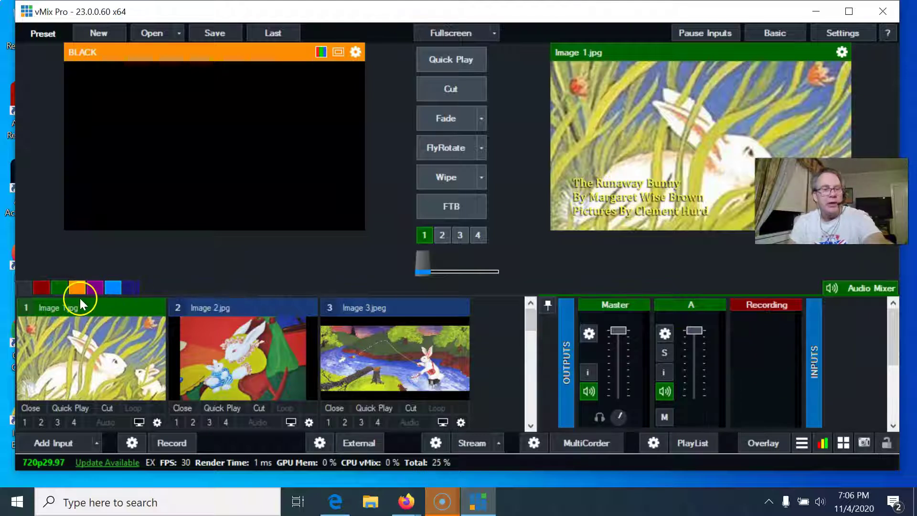
click(113, 311)
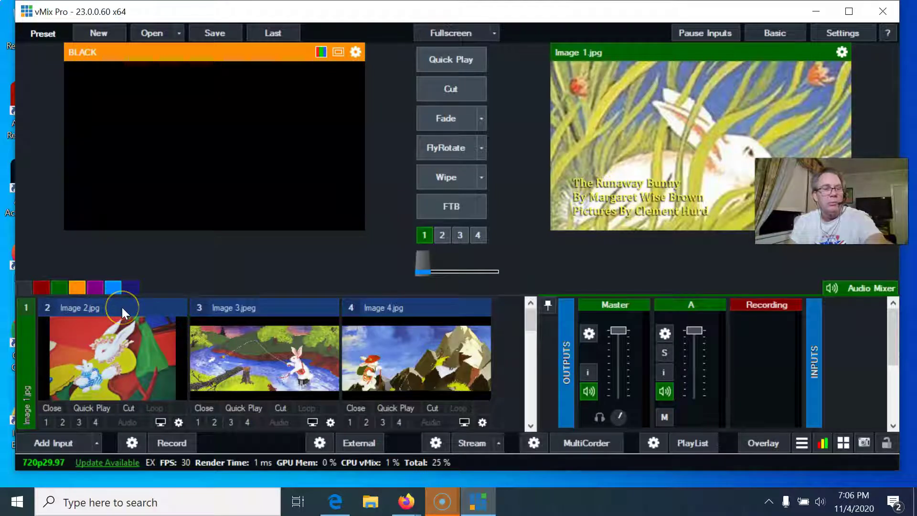
click(122, 308)
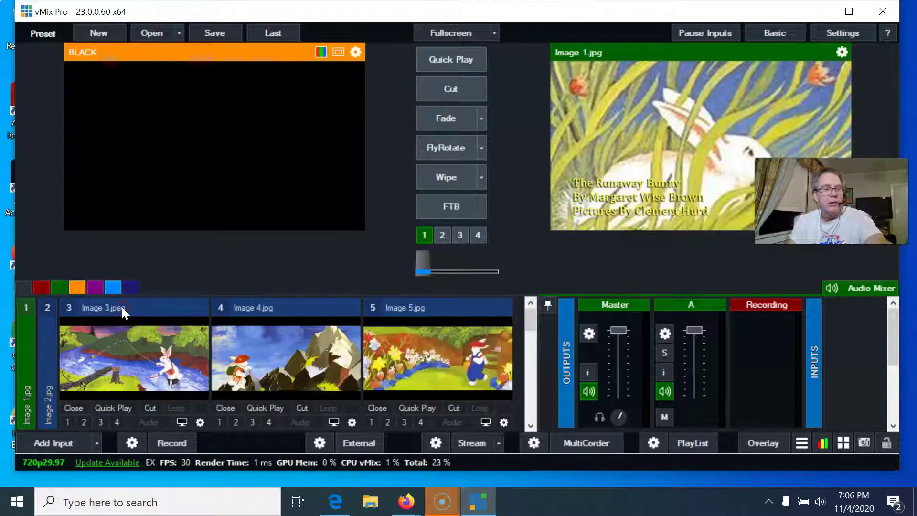
click(121, 307)
click(122, 307)
click(122, 308)
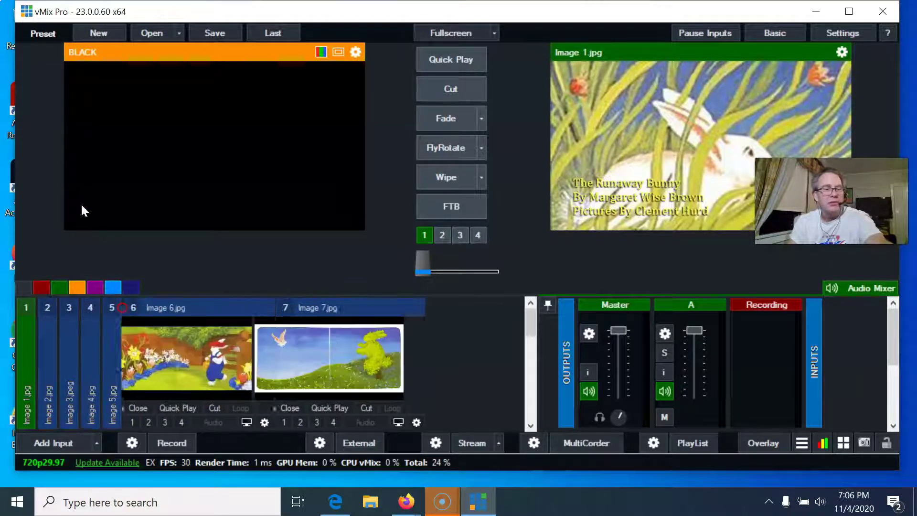
click(152, 311)
click(256, 313)
click(256, 313)
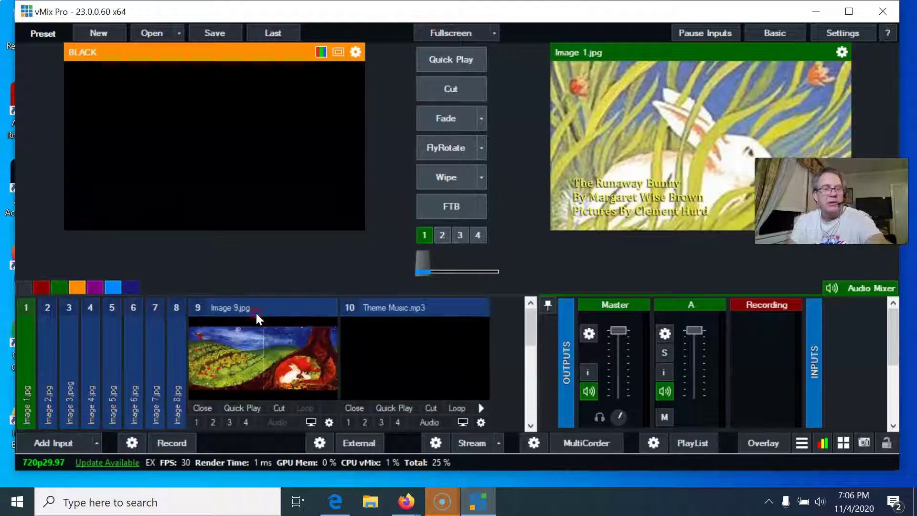
click(178, 326)
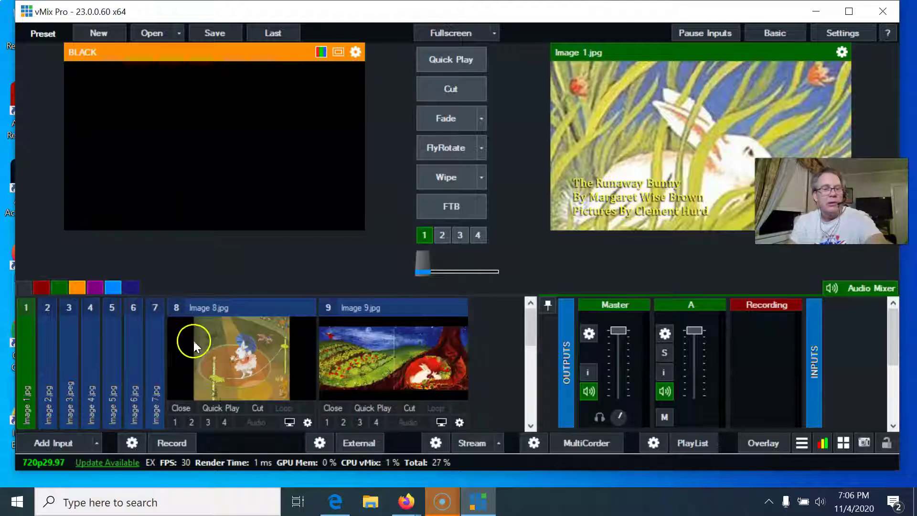
click(245, 312)
click(245, 310)
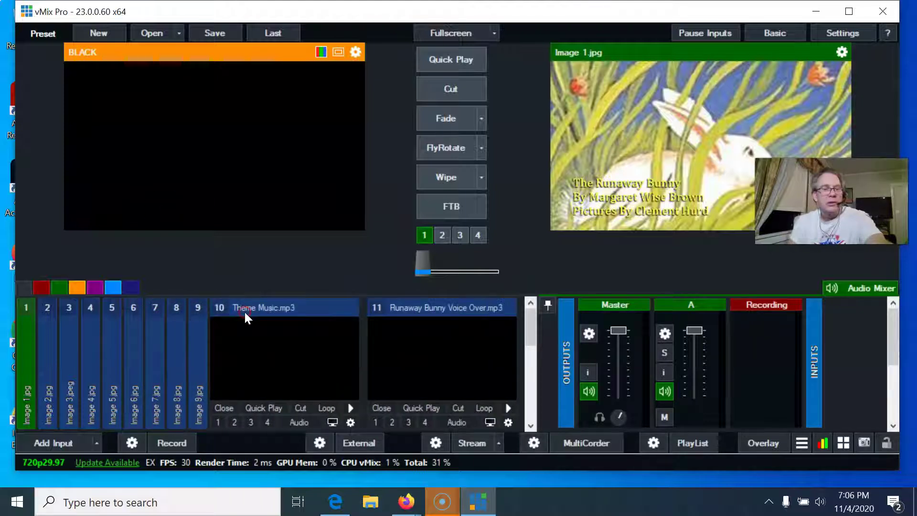
click(277, 309)
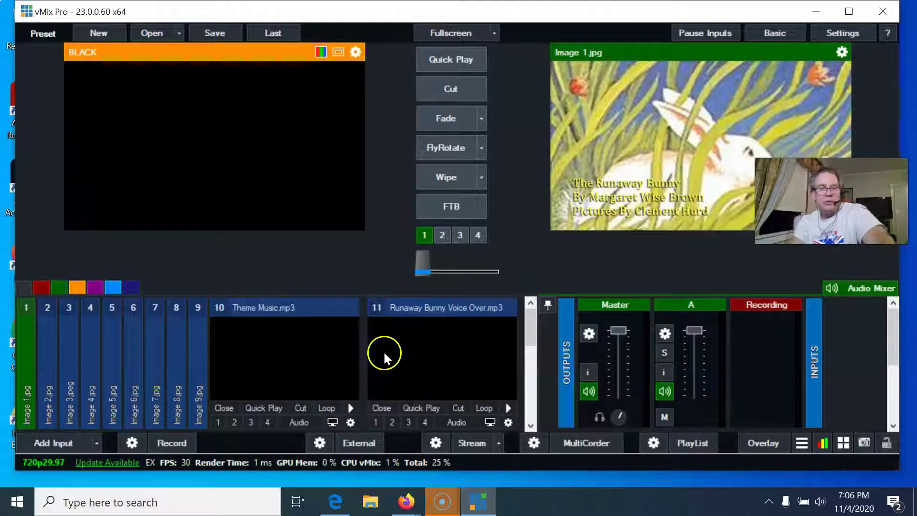
- Load Theme Music.mp3 into preview, test its playback from about 1:29, and reset it to the beginning
click(319, 371)
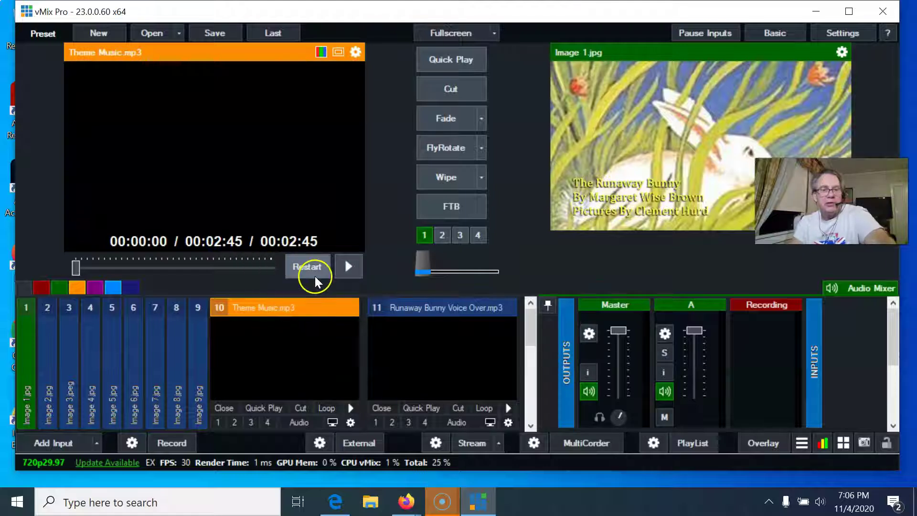
click(182, 266)
click(349, 266)
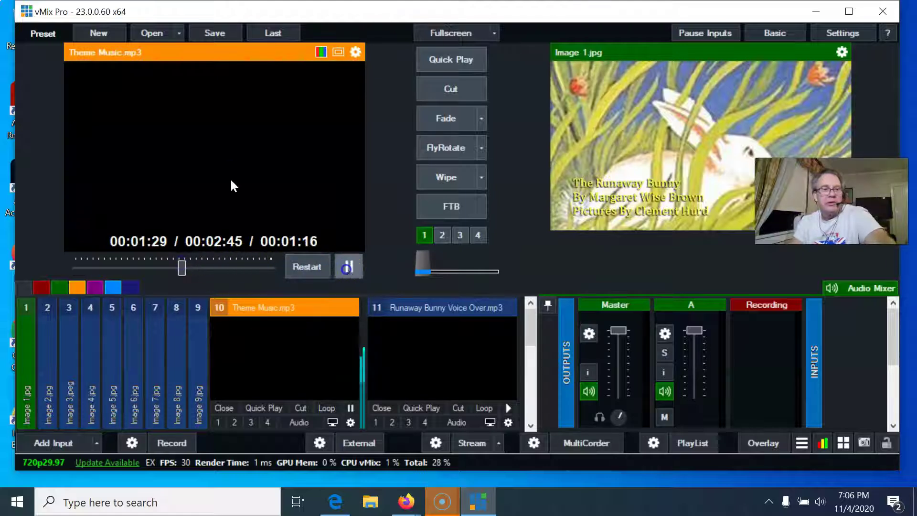
click(349, 266)
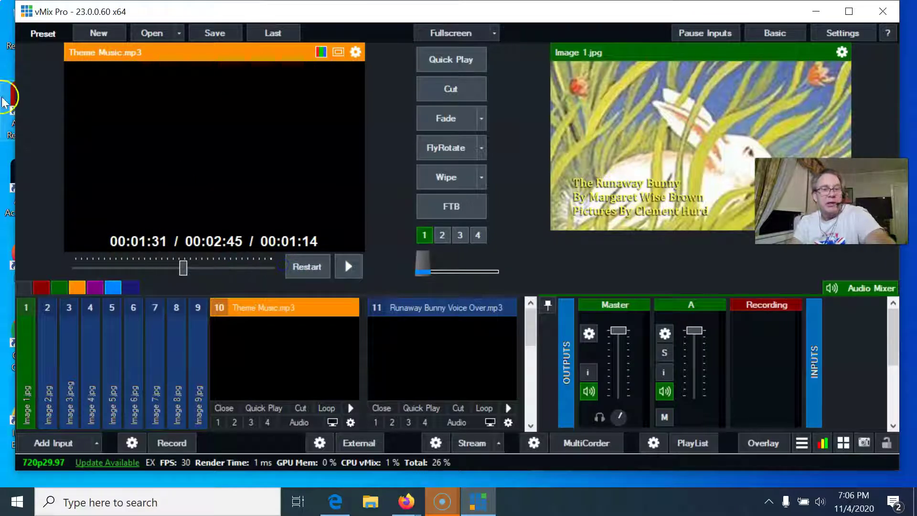
click(306, 267)
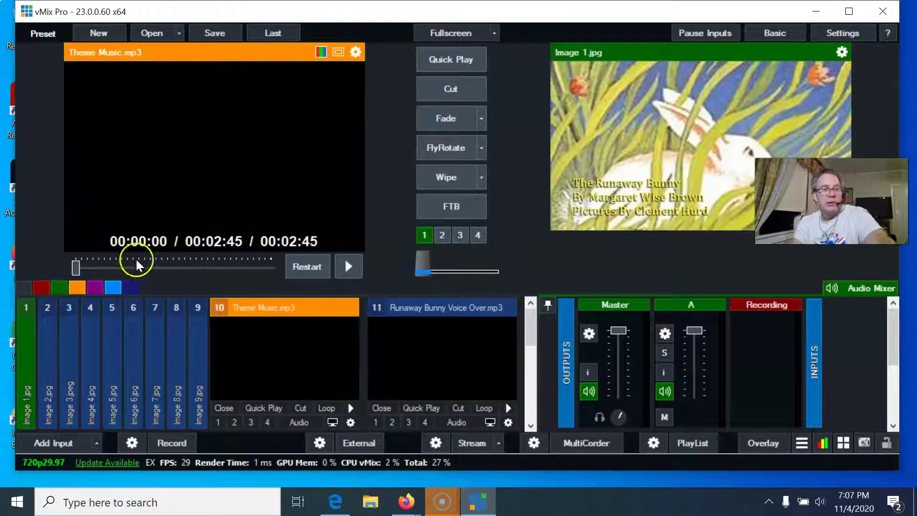
- Enable the audio of the Theme Music.mp3 input and disable Automatically Pause after Transition in its settings
click(296, 422)
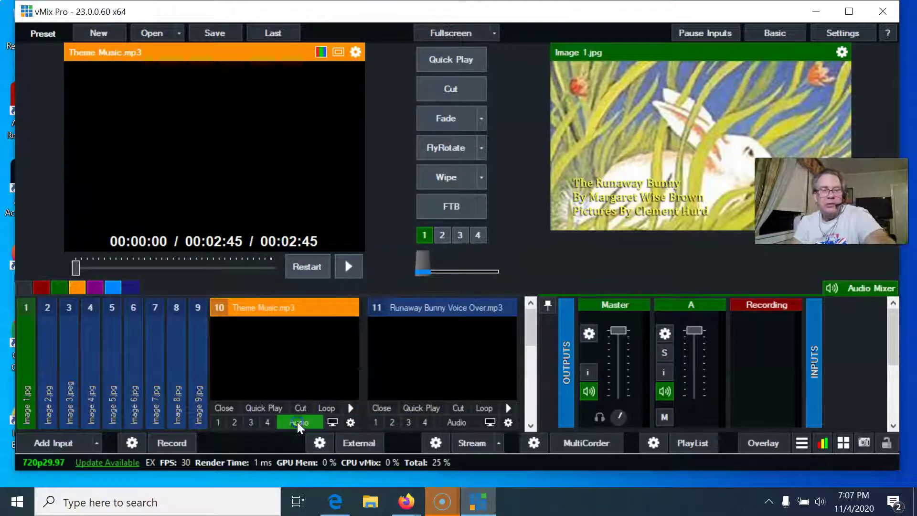
click(350, 422)
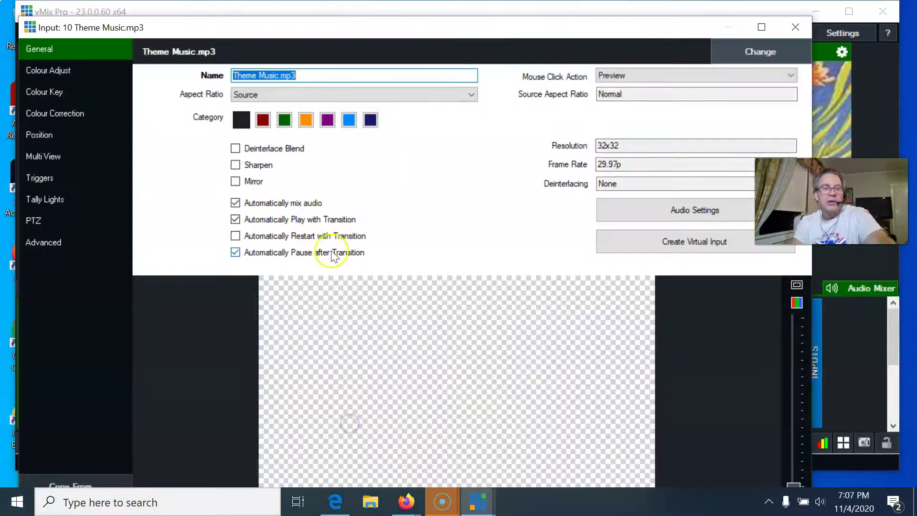
click(235, 252)
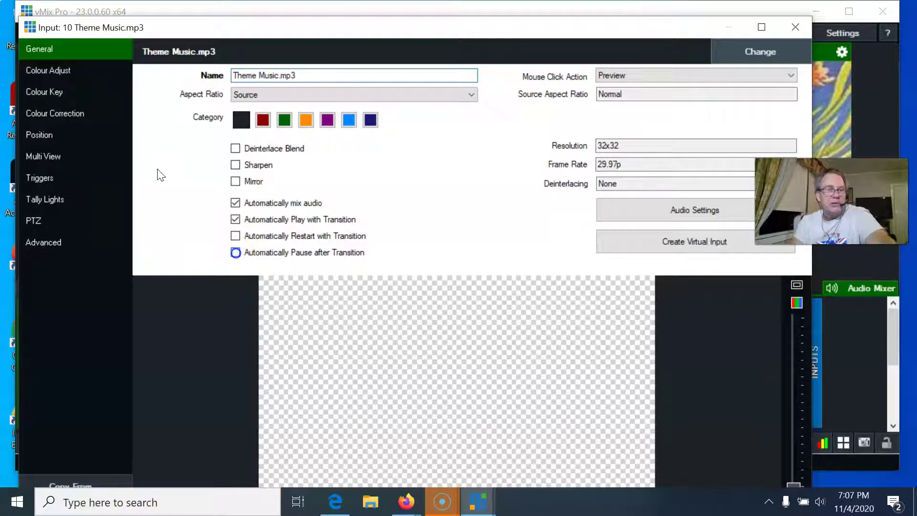
click(807, 32)
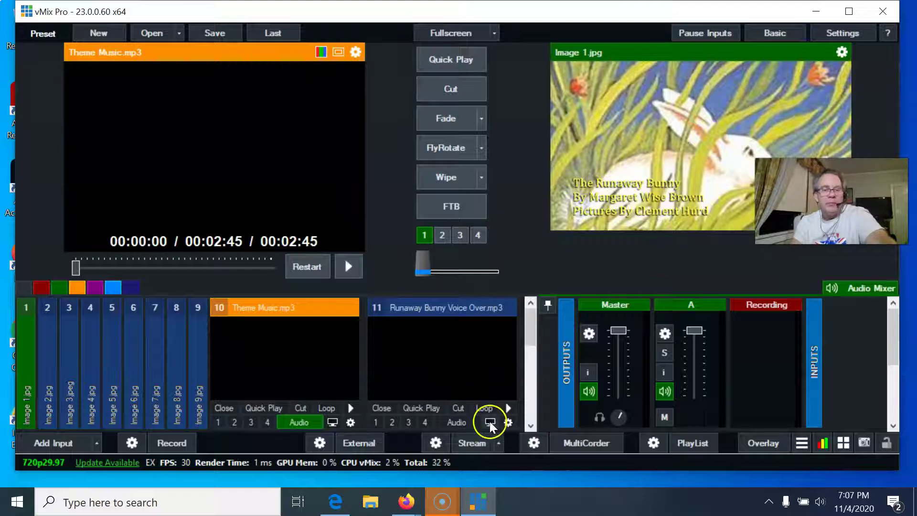
- Disable Automatically Pause after Transition for the Runaway Bunny Voice Over.mp3 input and enable its audio
click(508, 422)
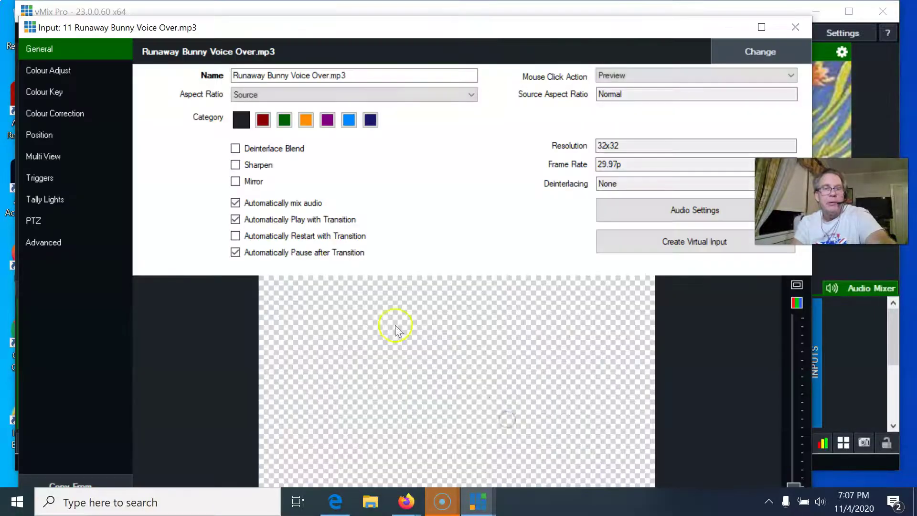
click(235, 252)
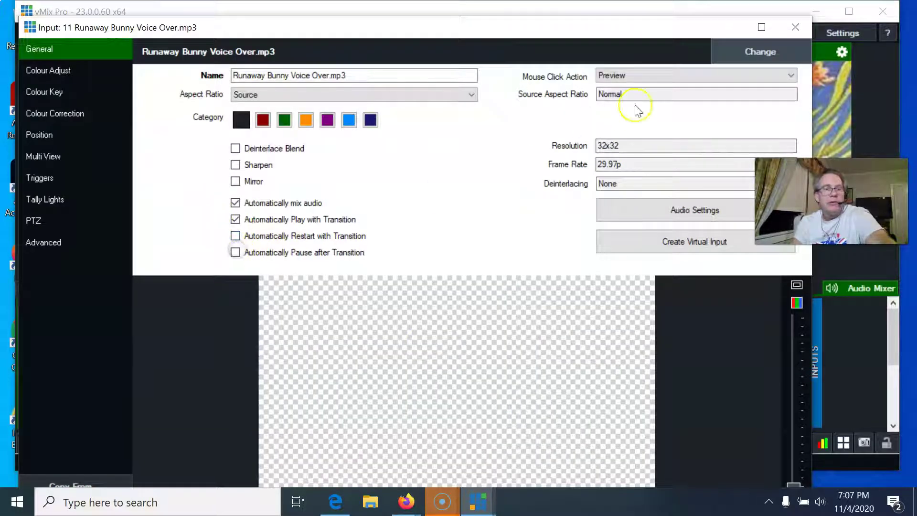
click(795, 28)
- Widen the vMix window slightly
mouse_move(531, 332)
mouse_down()
mouse_move(536, 382)
mouse_move(527, 323)
mouse_up()
mouse_move(891, 340)
mouse_down()
mouse_move(890, 366)
mouse_move(891, 329)
mouse_up()
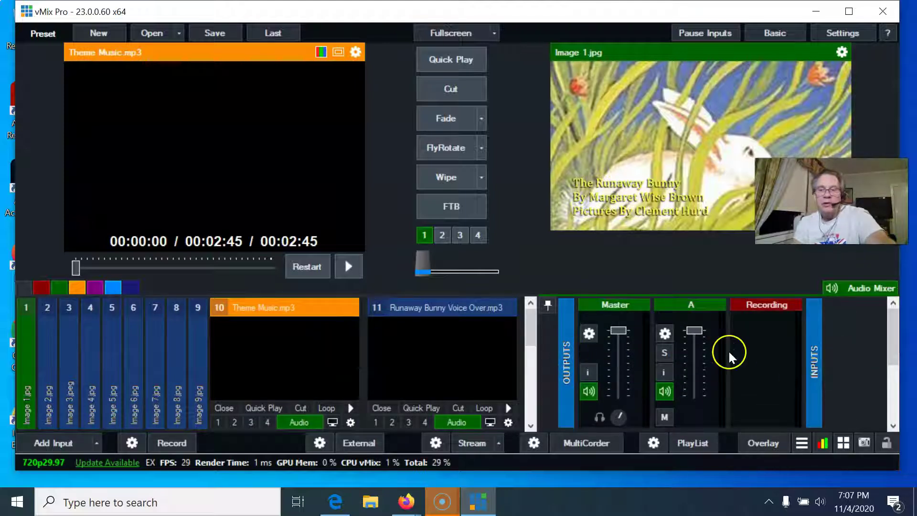
drag(898, 344, 903, 344)
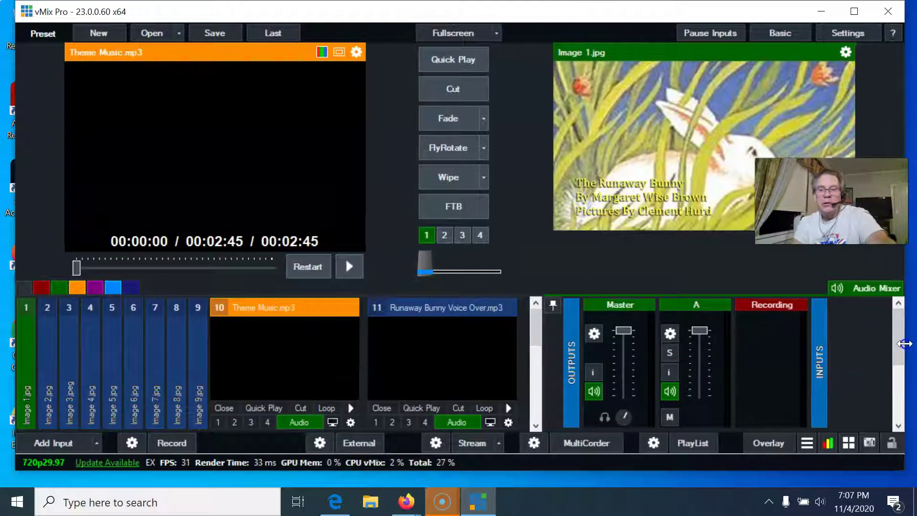
click(889, 370)
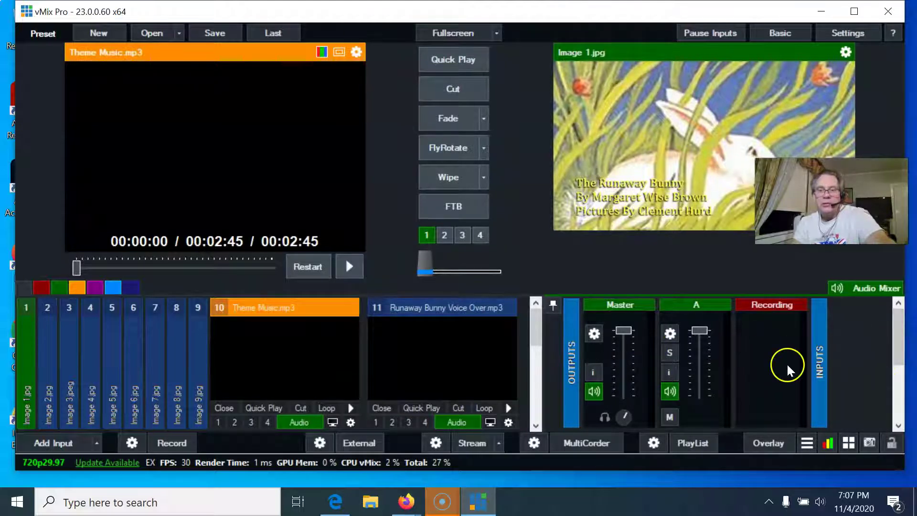
- Adjust the headphone volume of the Master output in the audio mixer
mouse_move(625, 418)
scroll(625, 418, down, 3)
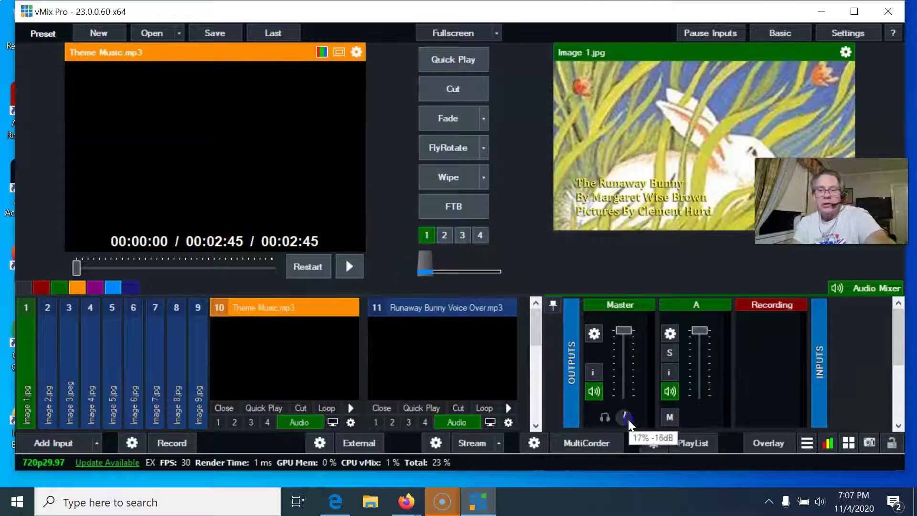
scroll(624, 418, up, 4)
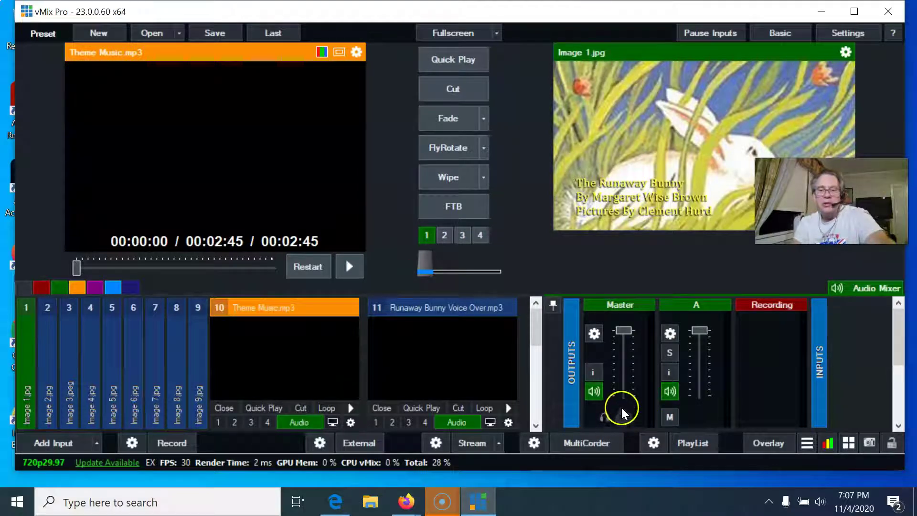
mouse_move(626, 418)
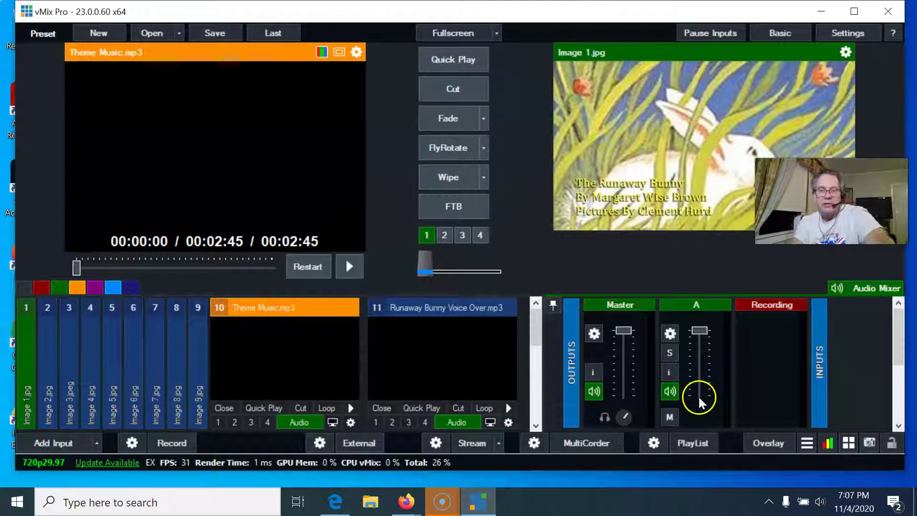
- Show the Theme Music and Voice Over channels in the audio mixer and narrow the mixer to enlarge the inputs area
drag(900, 344, 902, 403)
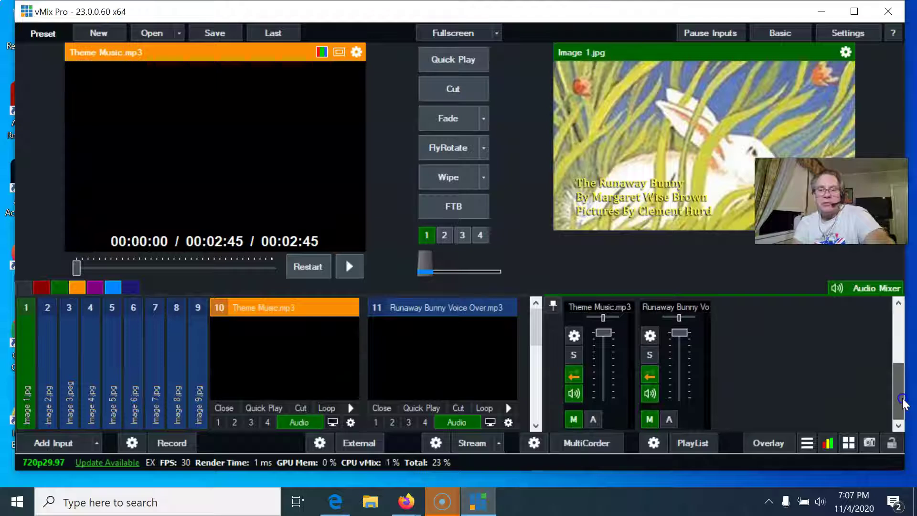
drag(539, 368, 618, 367)
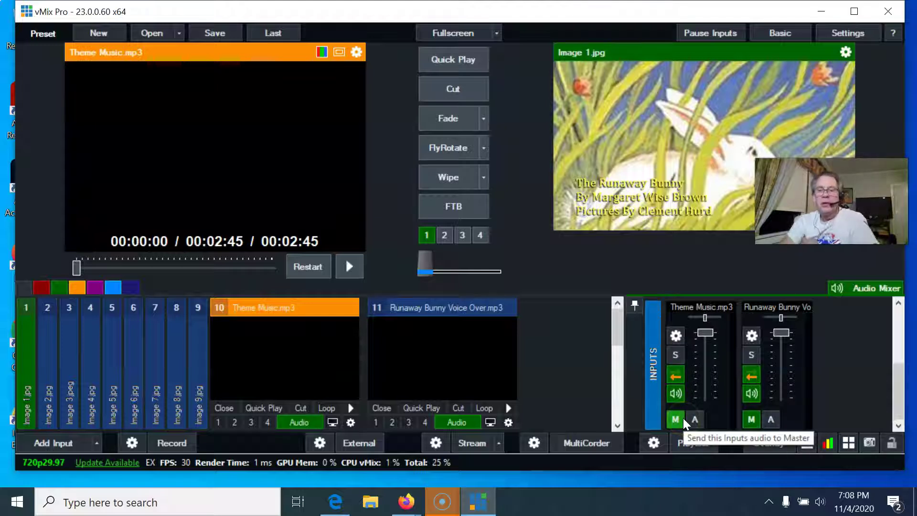
click(669, 427)
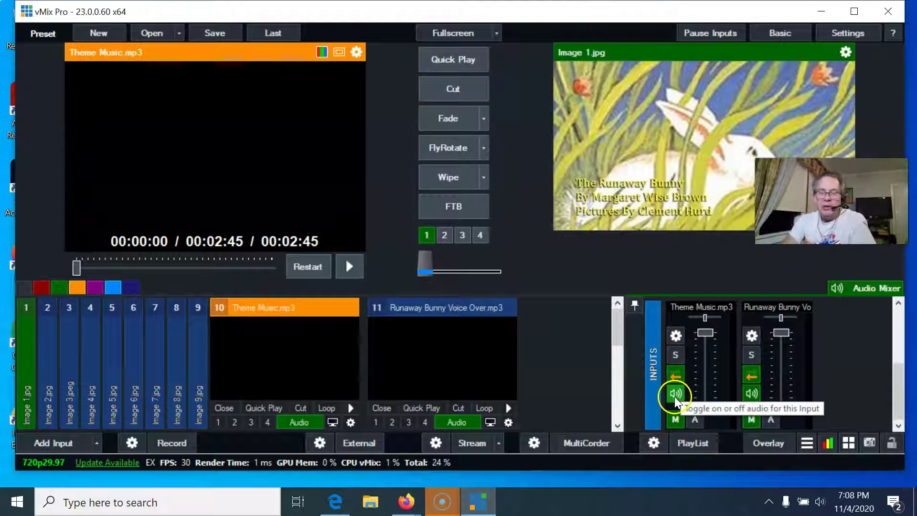
- Toggle the audio of the Theme Music.mp3 input off and on repeatedly, ending with it enabled
click(310, 421)
click(310, 421)
click(310, 421)
click(310, 421)
click(310, 422)
click(308, 418)
click(308, 419)
click(305, 418)
click(300, 422)
click(300, 422)
click(305, 423)
click(313, 425)
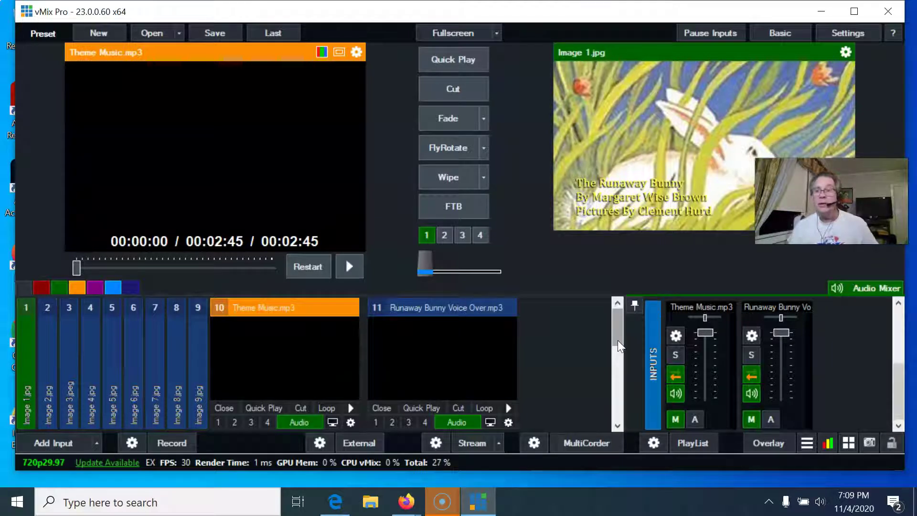
- Cut the slate title, input 15, to the program output and remove the book title from overlay 1
drag(614, 318, 609, 386)
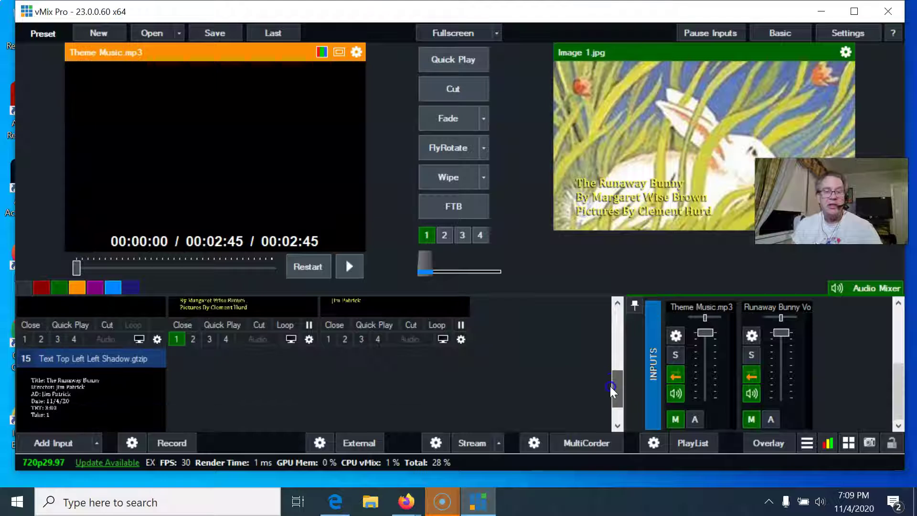
click(75, 391)
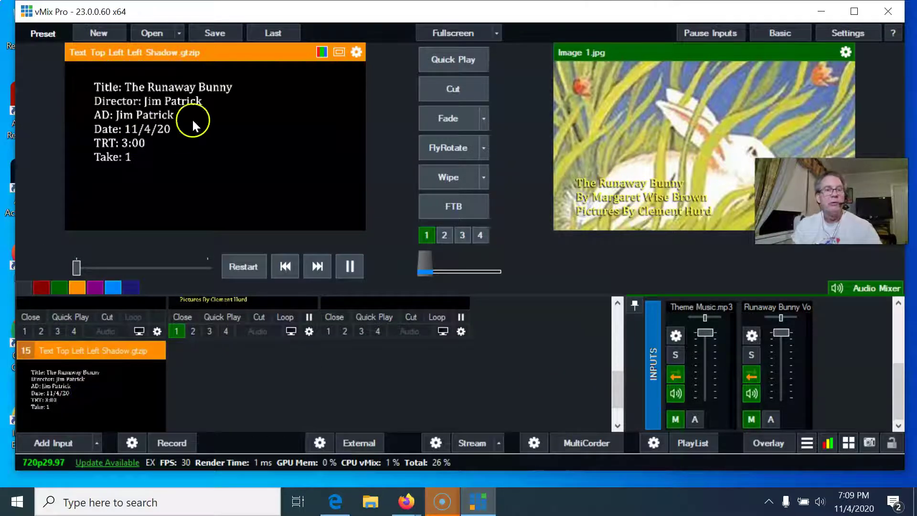
click(444, 92)
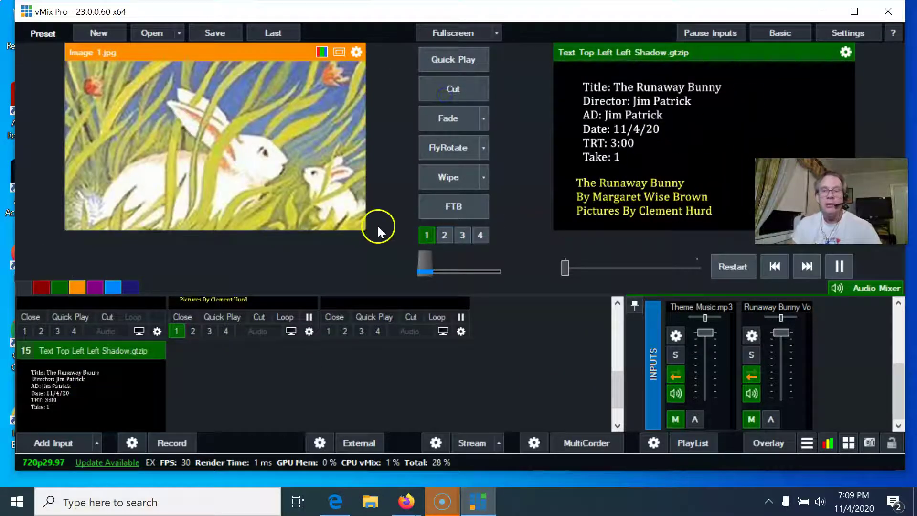
click(430, 235)
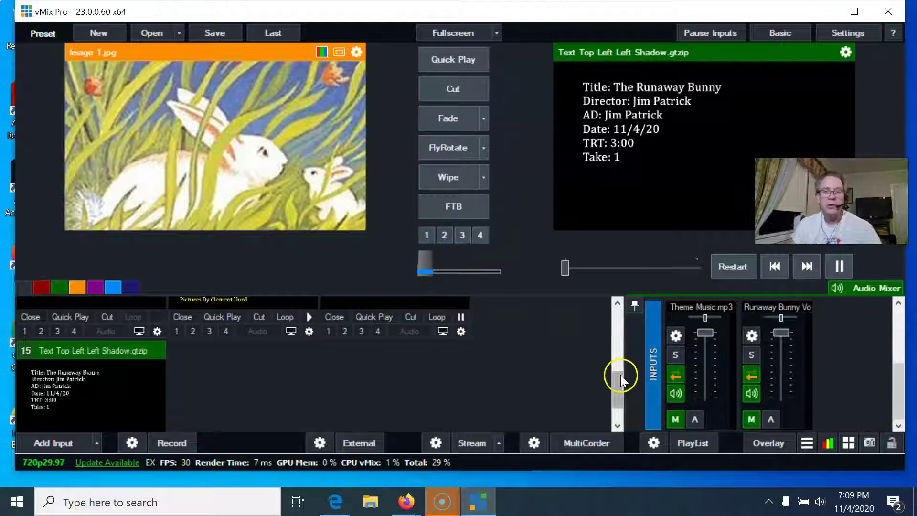
- Show the "Directed by" title, input 14, in overlay 2 and take it off again
drag(616, 374, 617, 364)
click(346, 386)
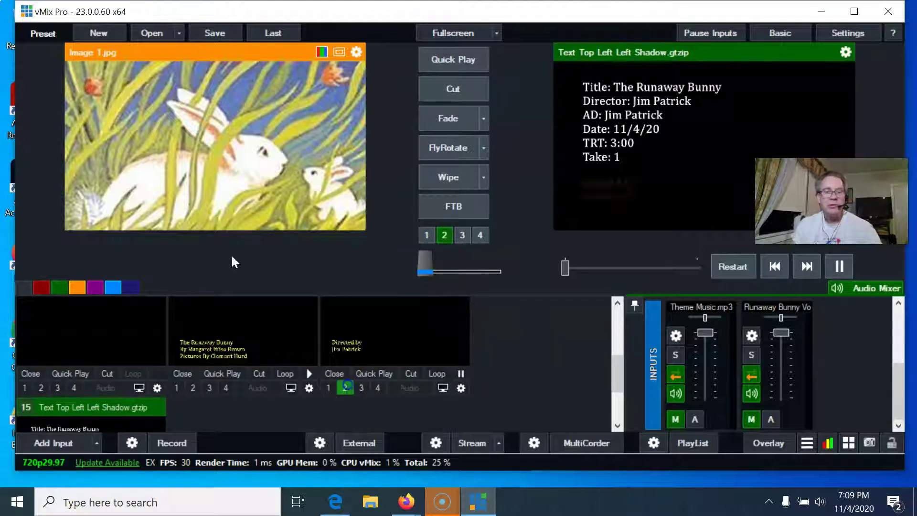
click(446, 236)
click(425, 234)
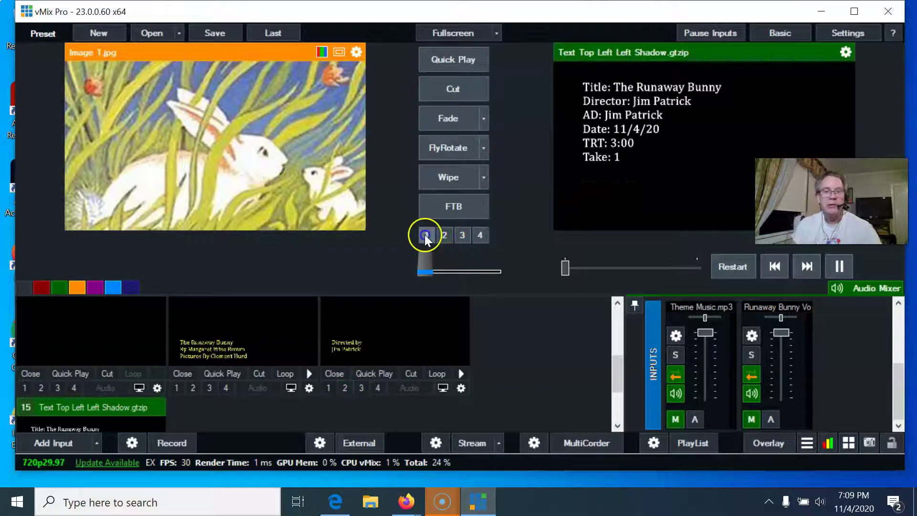
click(432, 234)
click(440, 234)
click(440, 234)
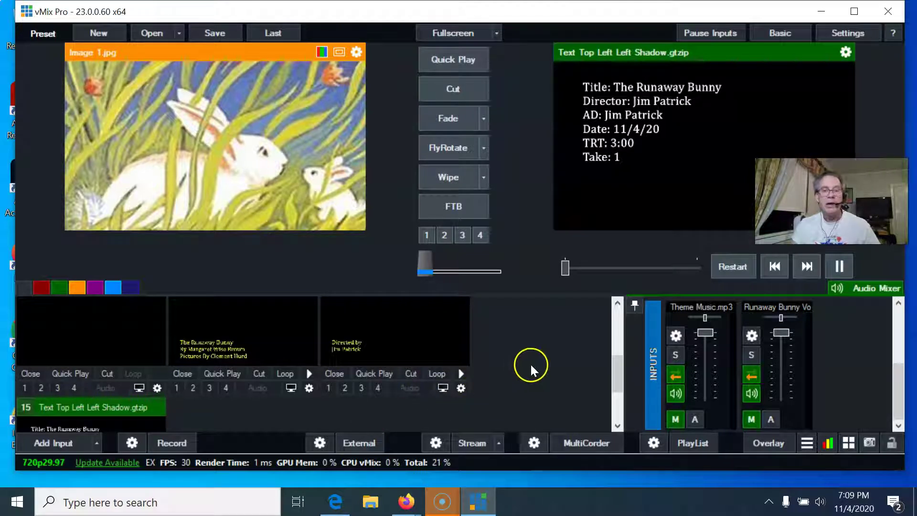
- Preview the BLACK input and cut it to the program output
scroll(614, 375, up, 1)
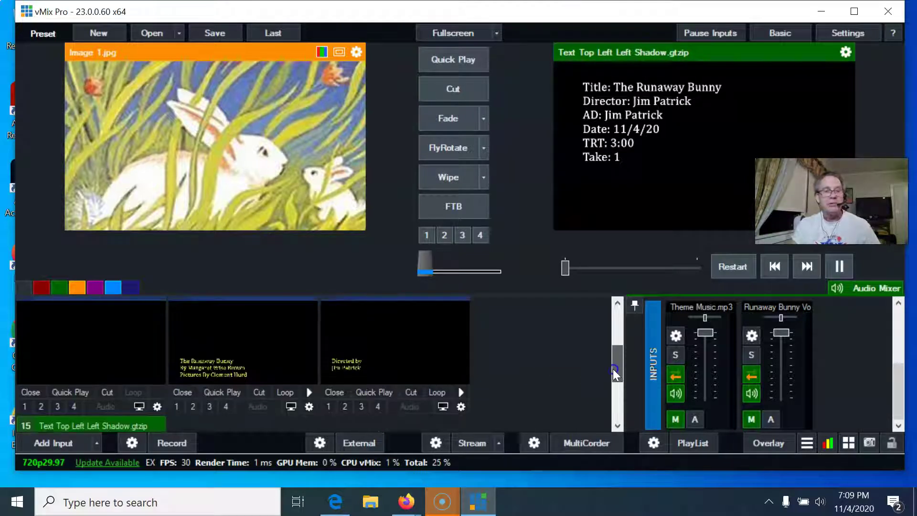
click(116, 356)
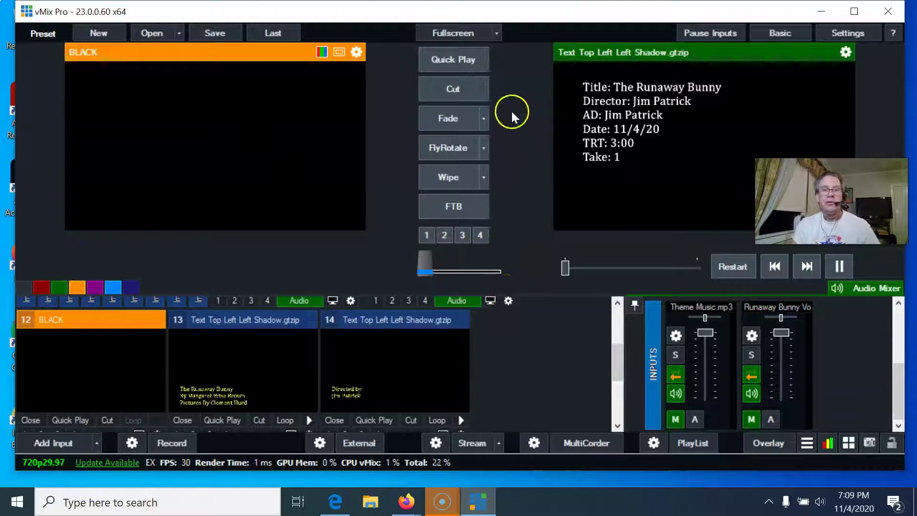
click(468, 93)
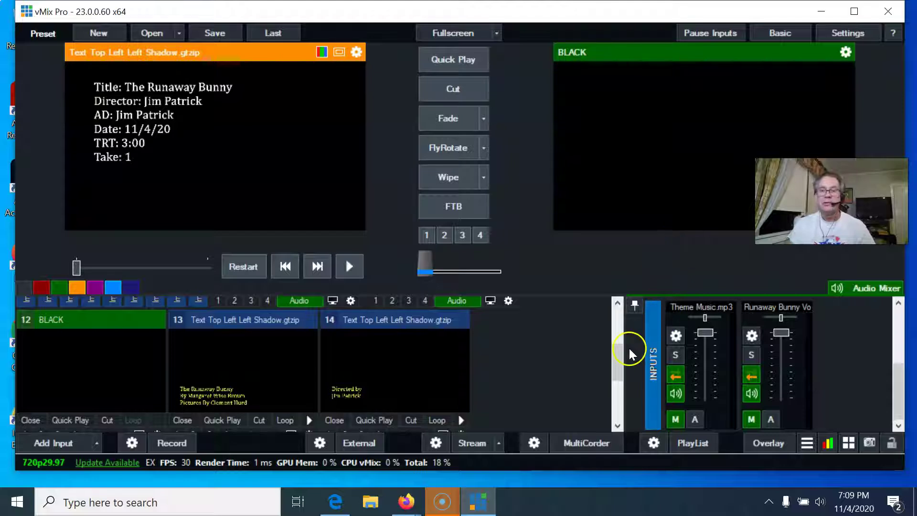
- With Theme Music.mp3 playing, fade the program output from black to Image 1.jpg and show the book title in overlay 1
drag(620, 360, 617, 328)
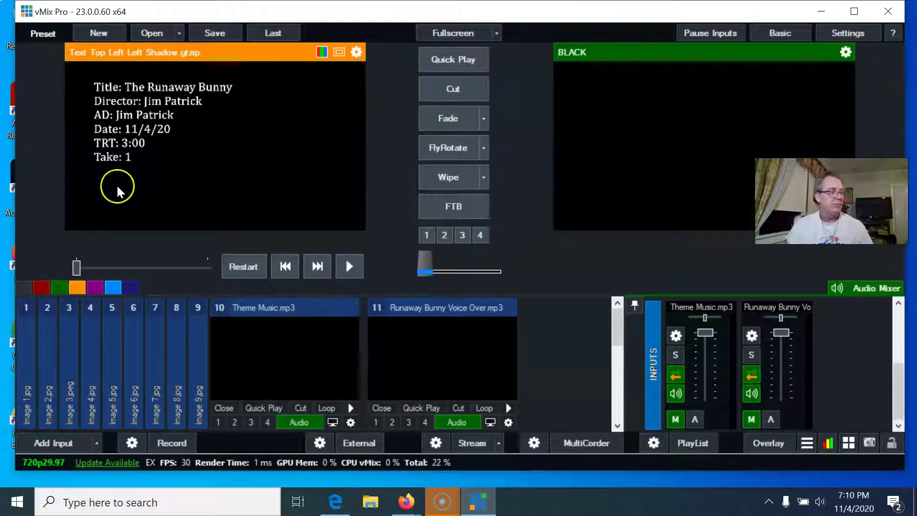
click(21, 340)
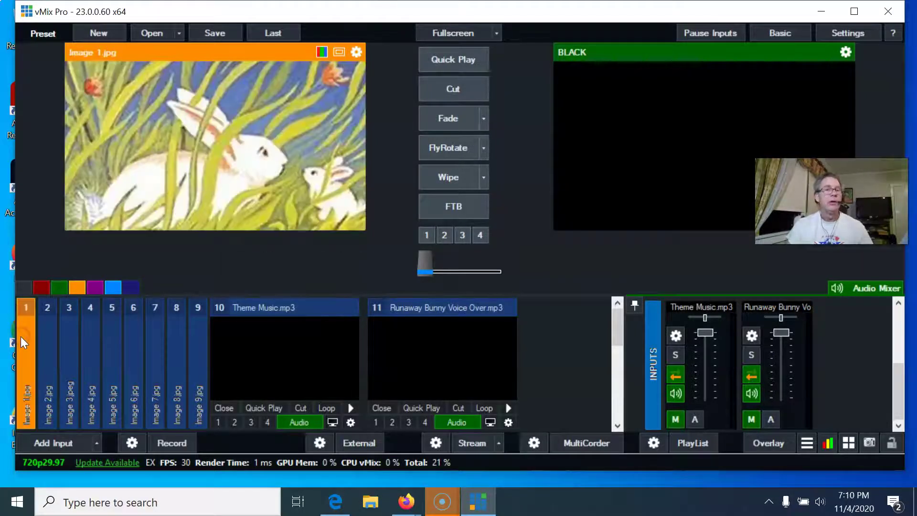
click(350, 408)
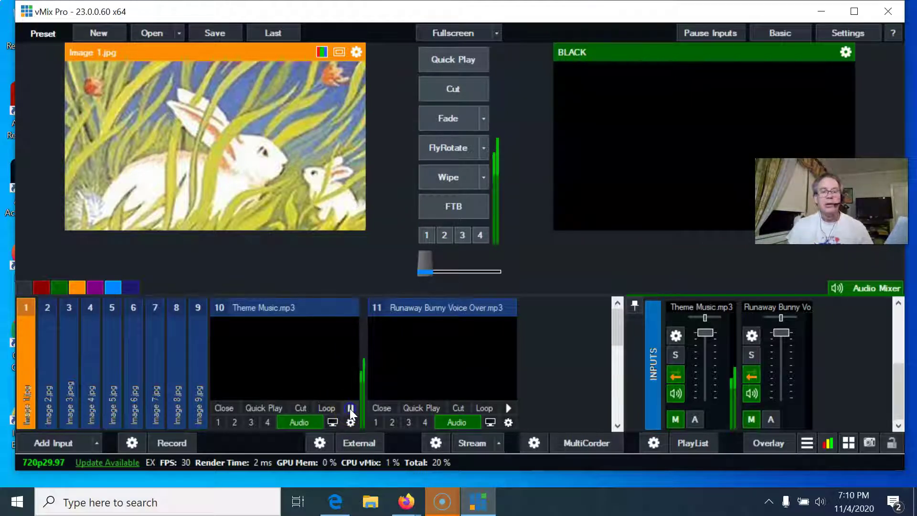
click(430, 120)
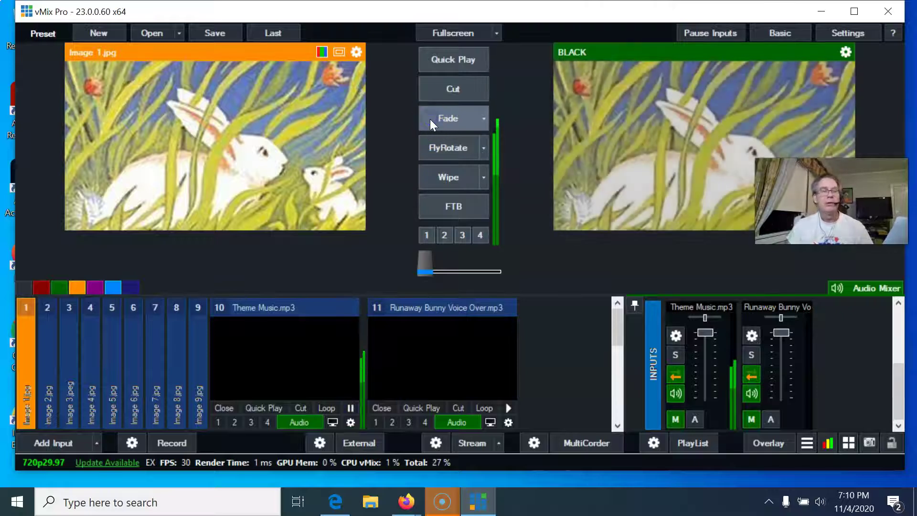
click(422, 234)
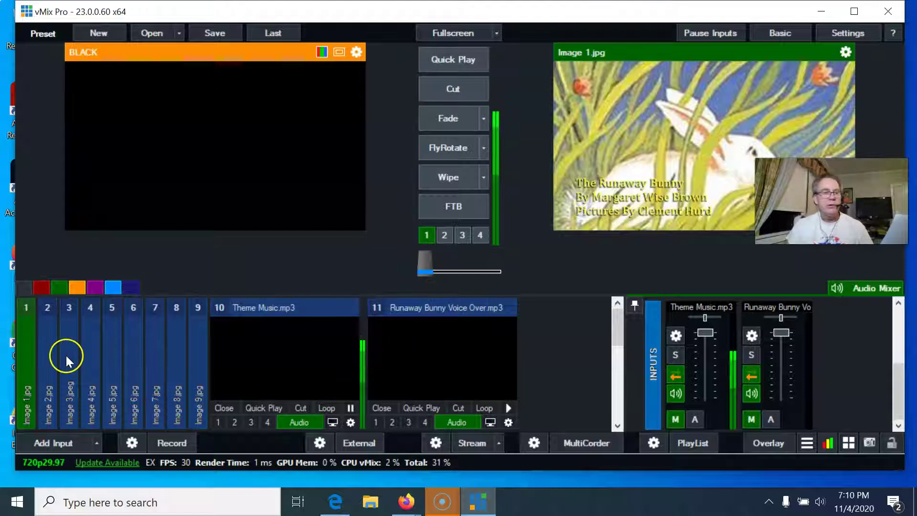
- Lower the Theme Music.mp3 volume and start Runaway Bunny Voice Over.mp3, with Image 2.jpg cued in preview
click(44, 356)
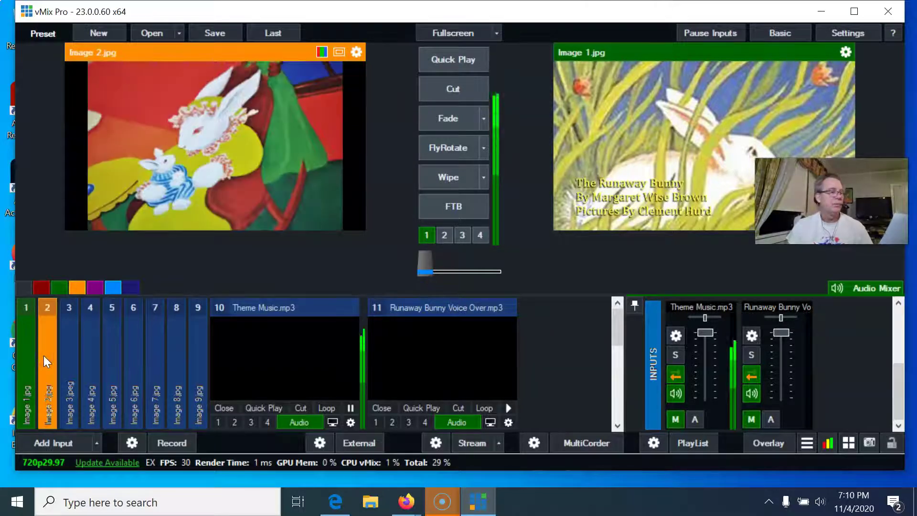
drag(701, 333, 704, 350)
click(509, 407)
- Remove the book title from overlay 1 and fade the program output through Image 2.jpg, Image 3.jpeg and Image 4.jpg in turn
click(426, 236)
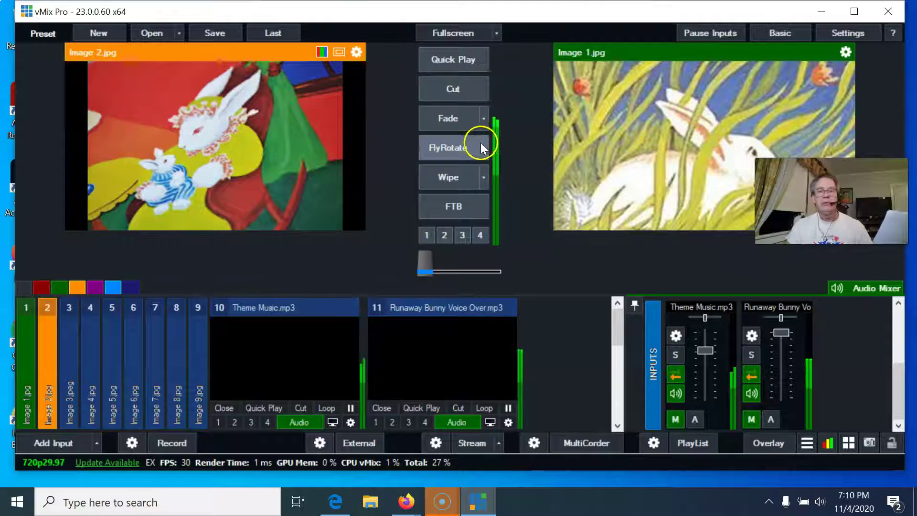
click(460, 118)
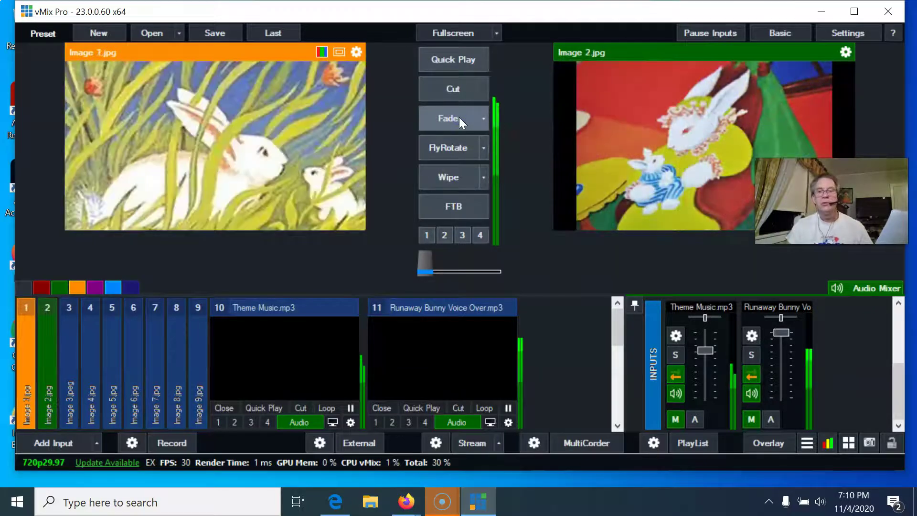
click(64, 354)
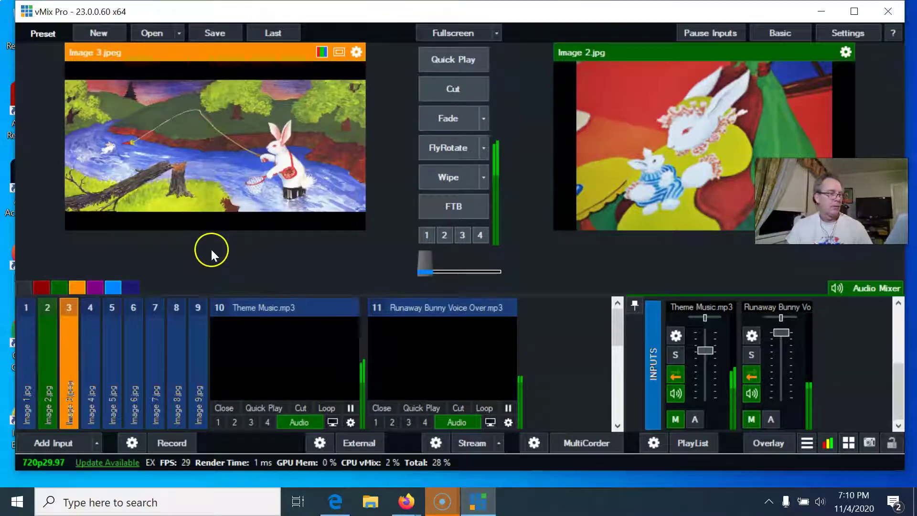
click(445, 124)
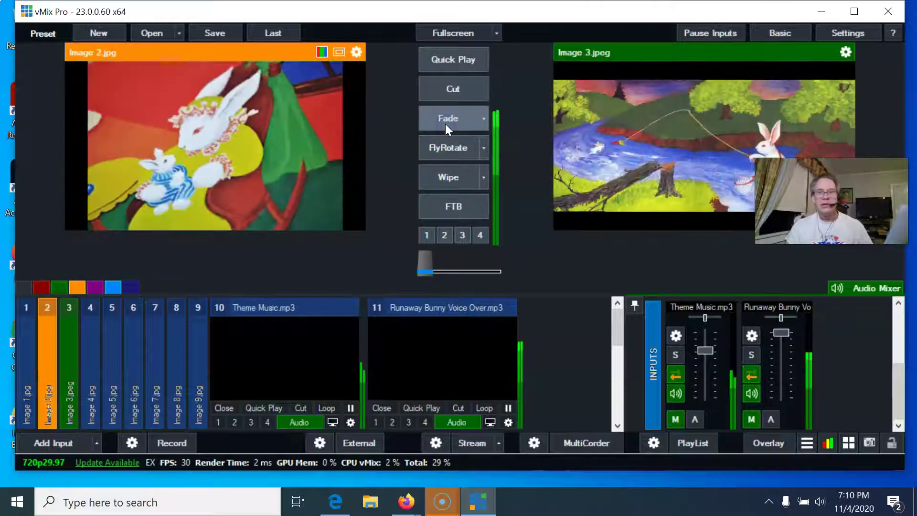
click(450, 152)
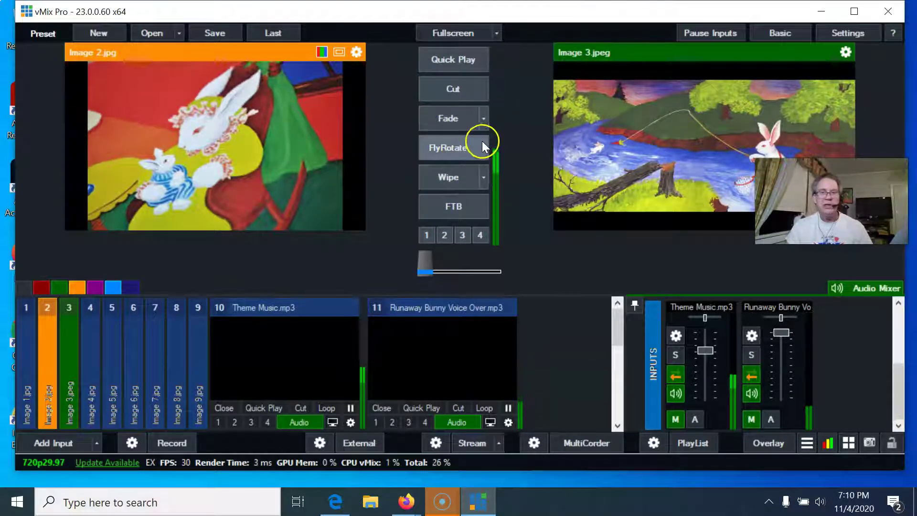
click(93, 345)
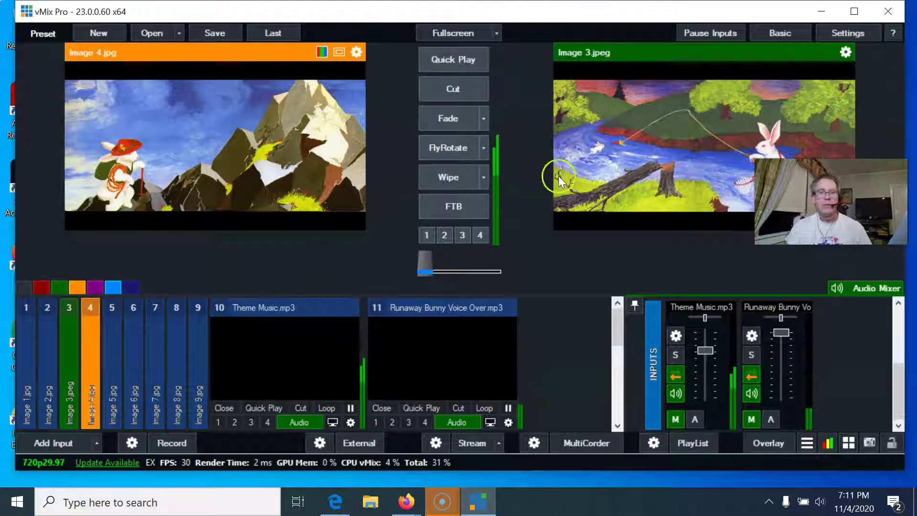
click(454, 122)
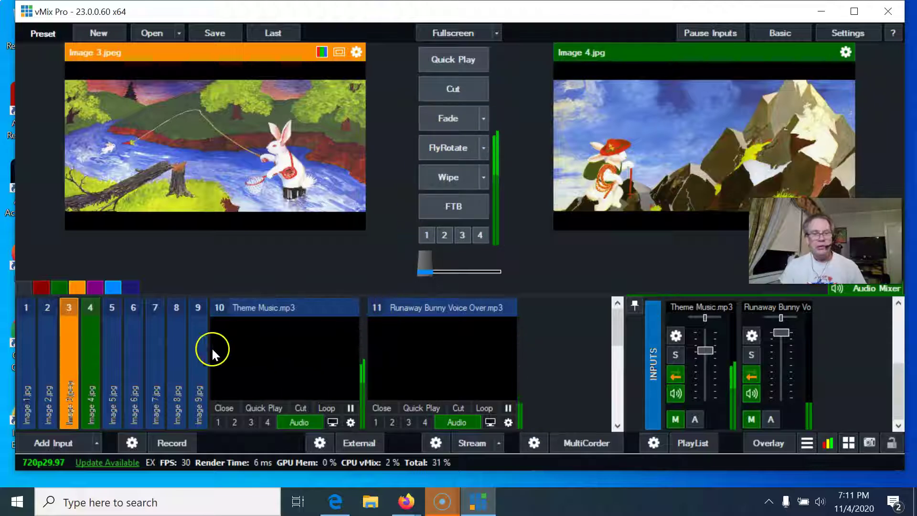
- Advance the program output to Image 5.jpg and Image 6.jpg in turn, cueing each image in preview first
click(109, 358)
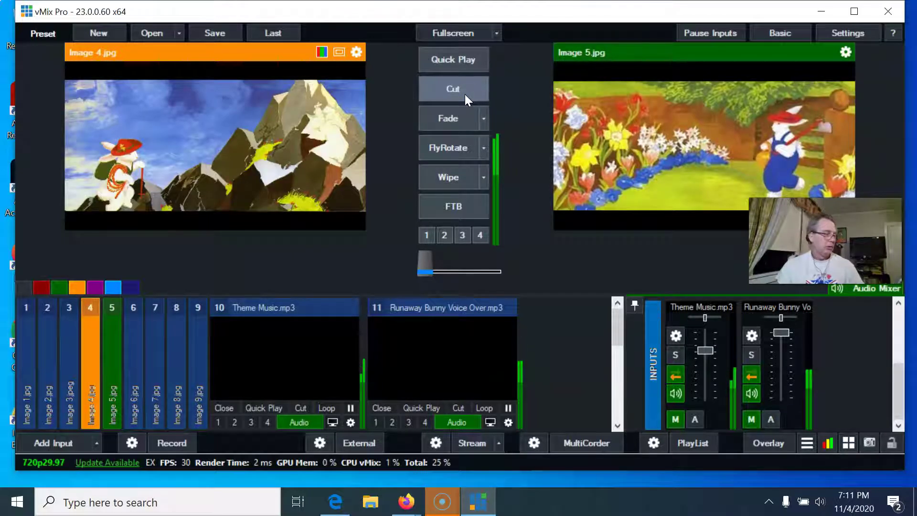
click(466, 106)
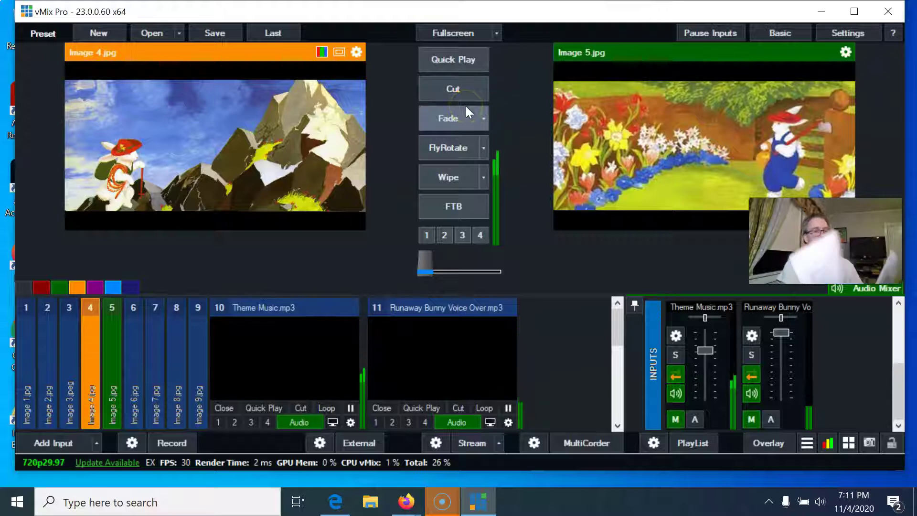
click(134, 309)
click(134, 328)
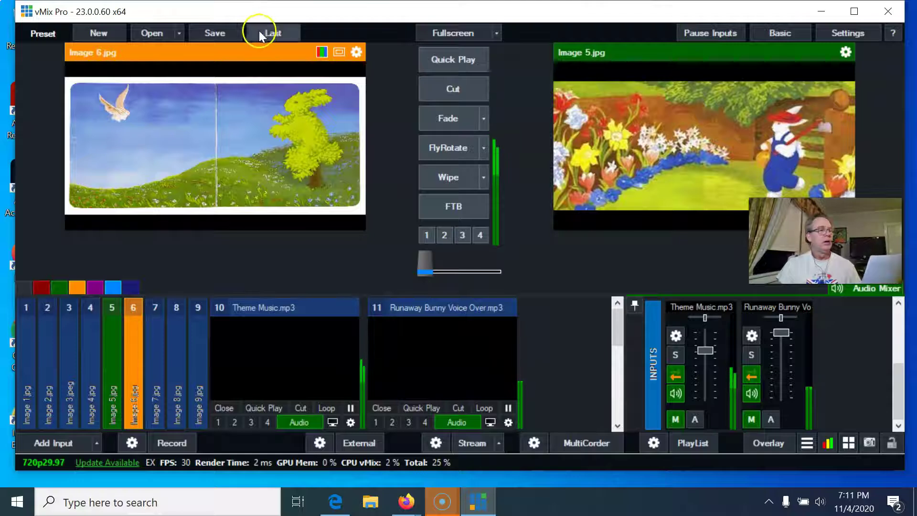
click(450, 93)
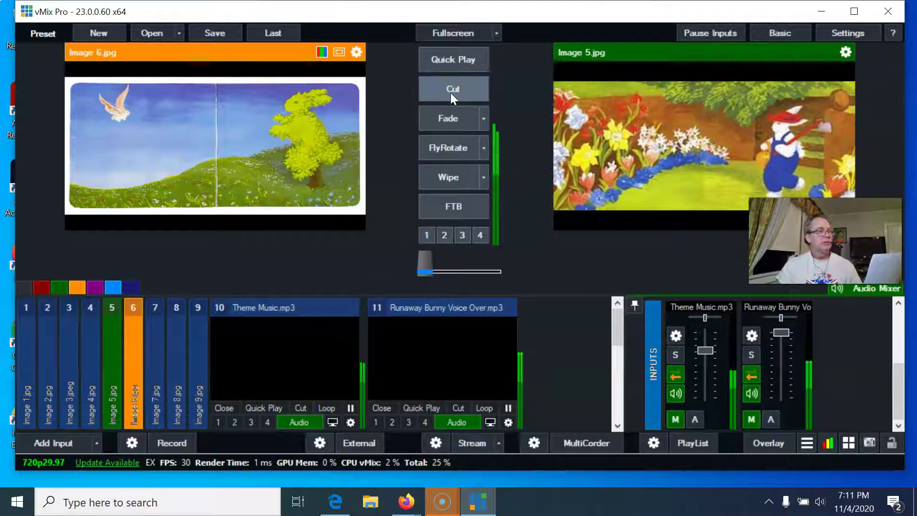
click(451, 93)
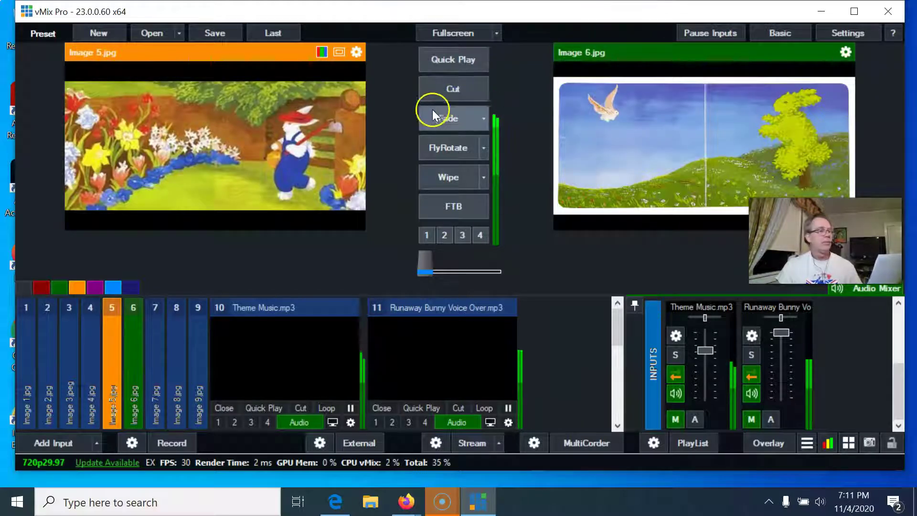
- Continue the picture sequence by bringing Image 7.jpg, Image 8.jpg and Image 9.jpg in turn to the program output
click(154, 356)
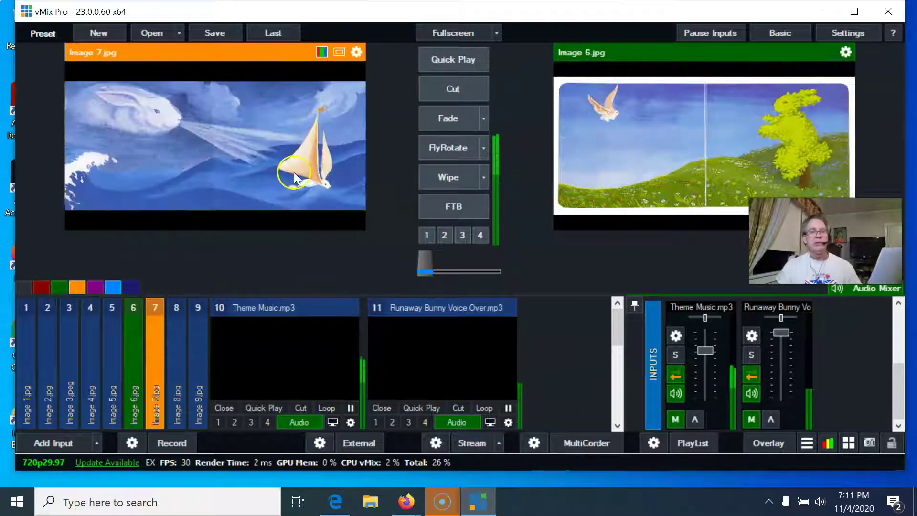
click(435, 124)
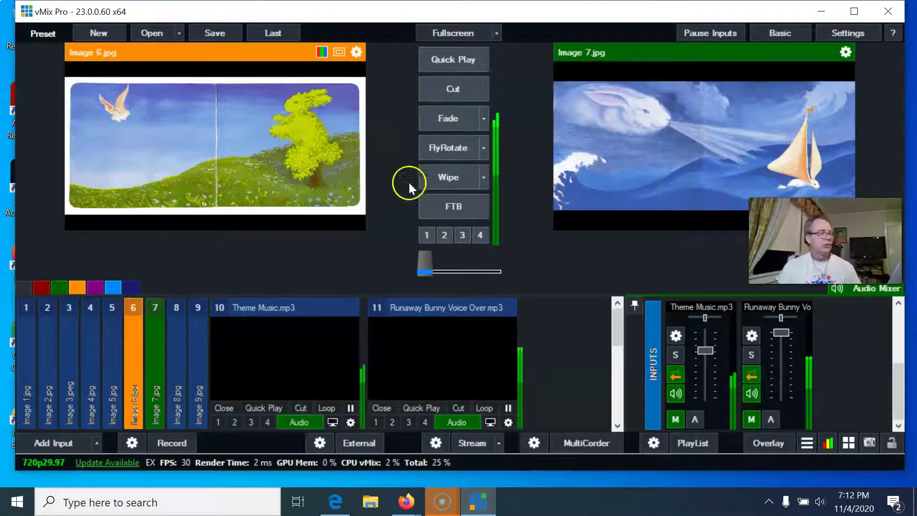
click(170, 350)
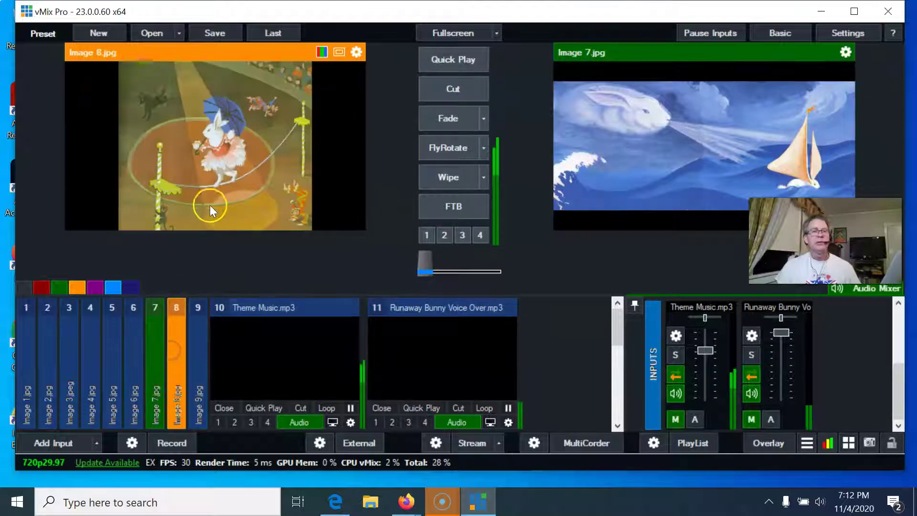
click(446, 91)
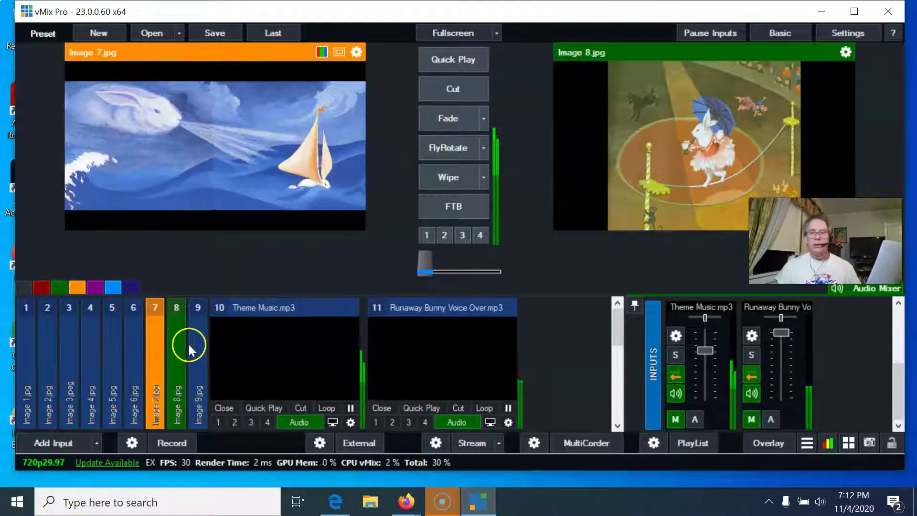
click(199, 359)
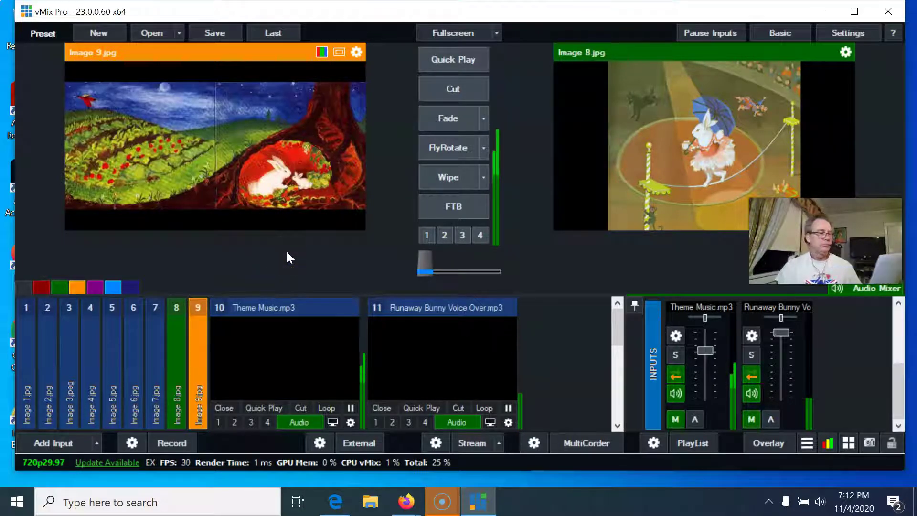
click(449, 118)
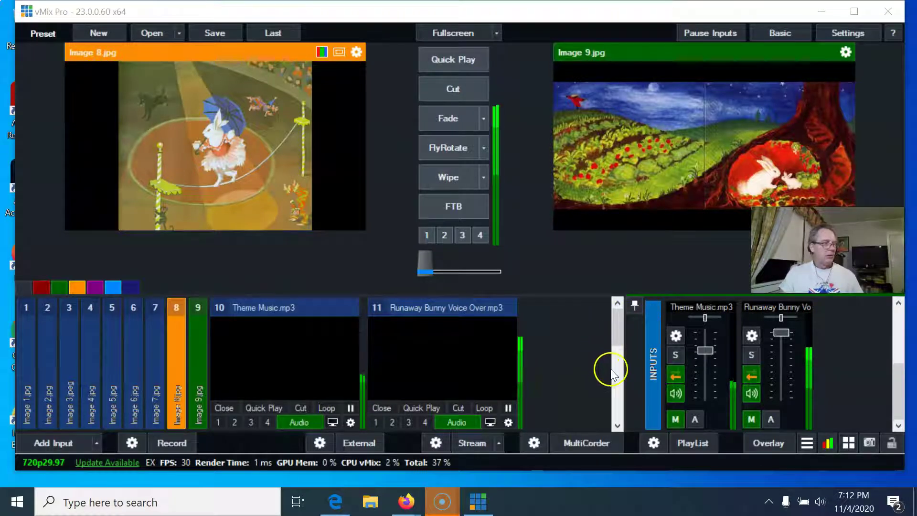
- Raise the Theme Music.mp3 volume back to full and show the director credit in overlay 2
click(706, 351)
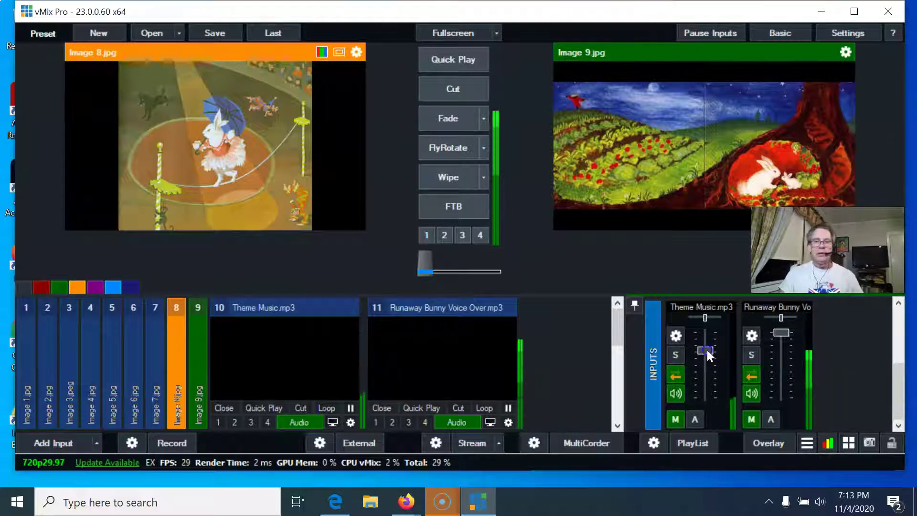
drag(707, 349, 706, 332)
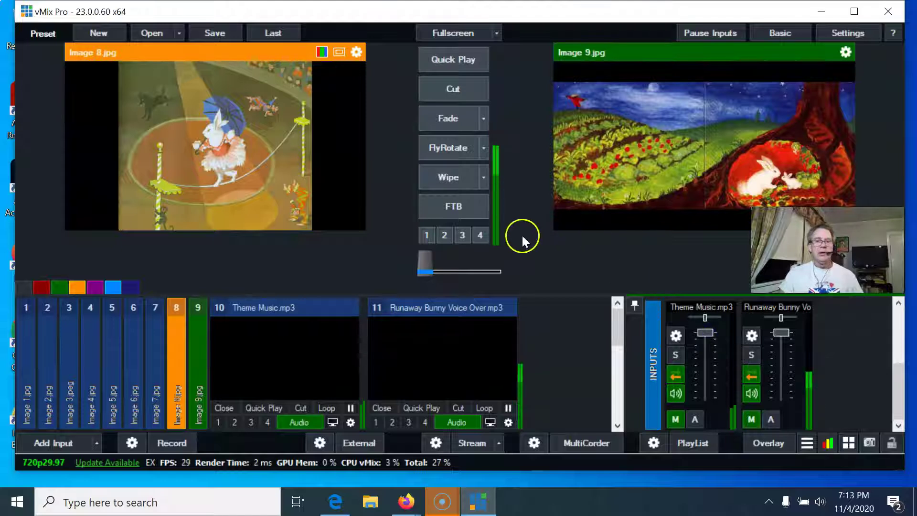
click(447, 235)
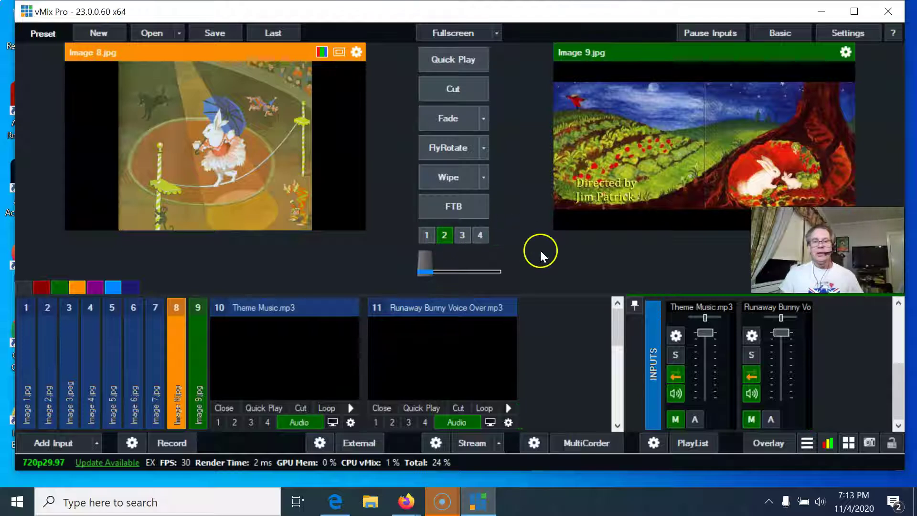
- Fade the show to black and remove the director credit from overlay 2
click(457, 210)
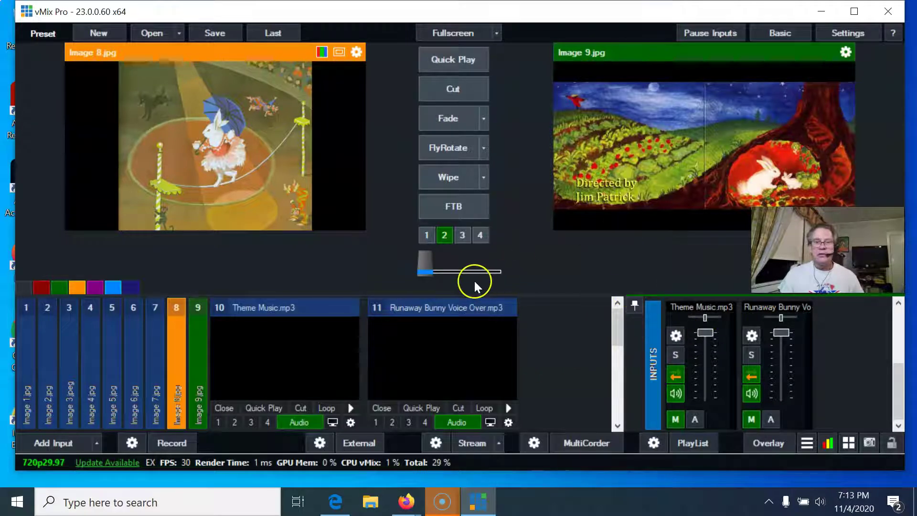
click(443, 236)
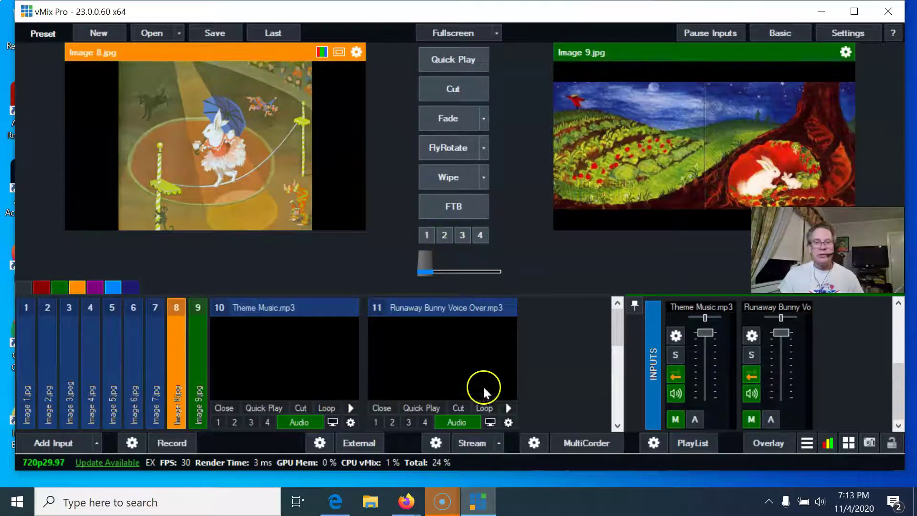
- Rewind Theme Music.mp3 and Runaway Bunny Voice Over.mp3 to the start and turn their audio back on
click(304, 375)
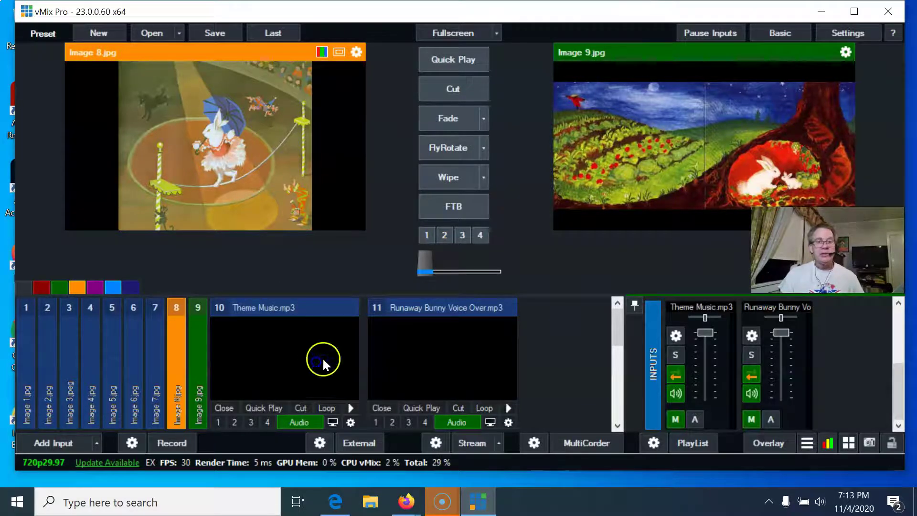
right_click(304, 359)
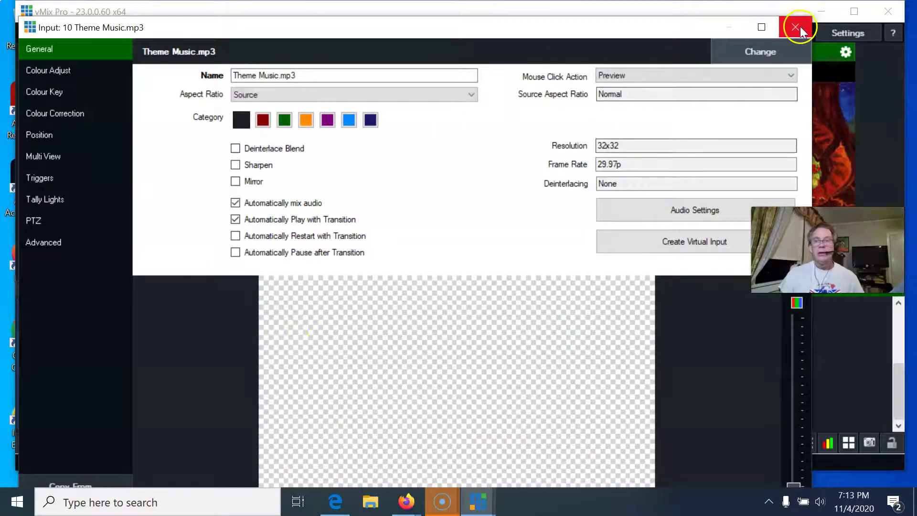
click(796, 26)
click(307, 271)
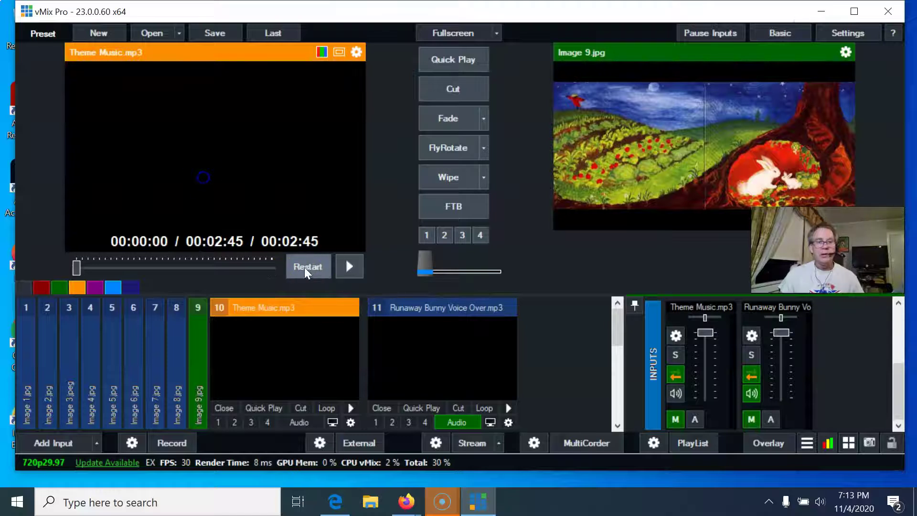
click(436, 370)
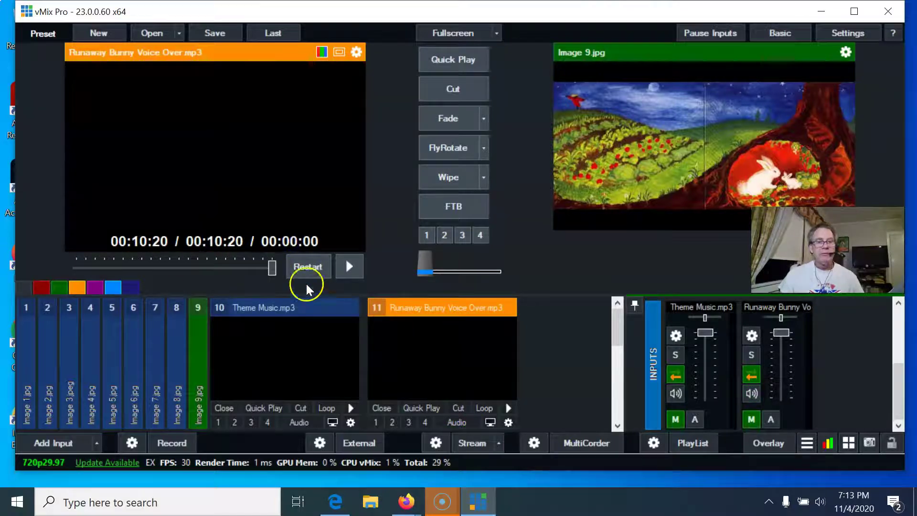
click(319, 274)
click(296, 419)
click(455, 424)
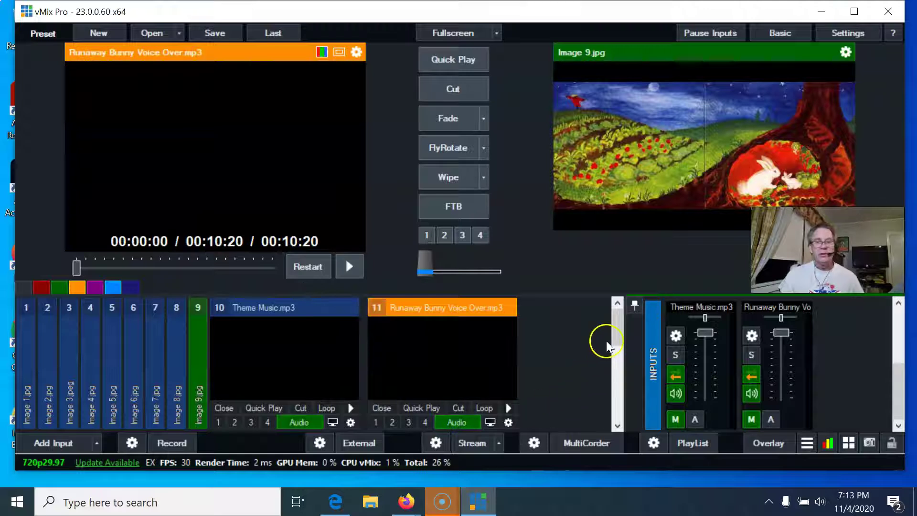
- Cut the slate title with the production details to the program output and start recording
scroll(617, 335, down, 5)
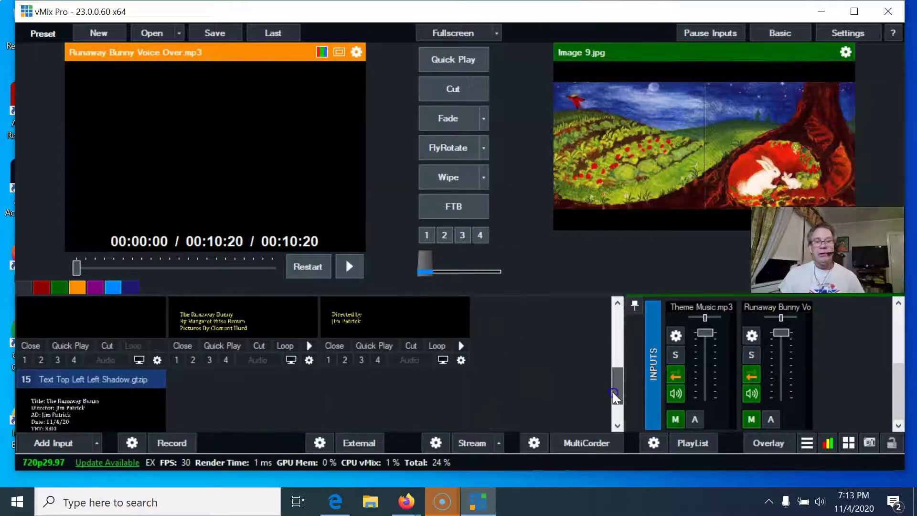
click(113, 356)
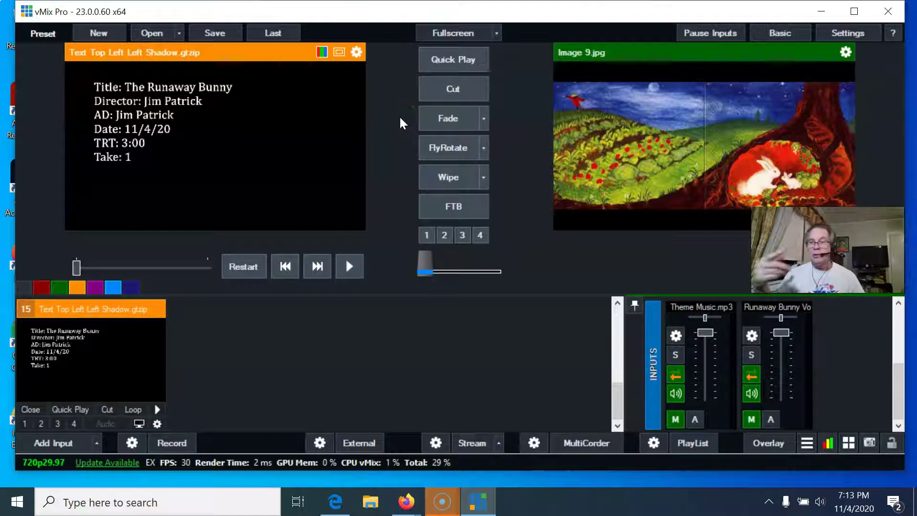
click(433, 90)
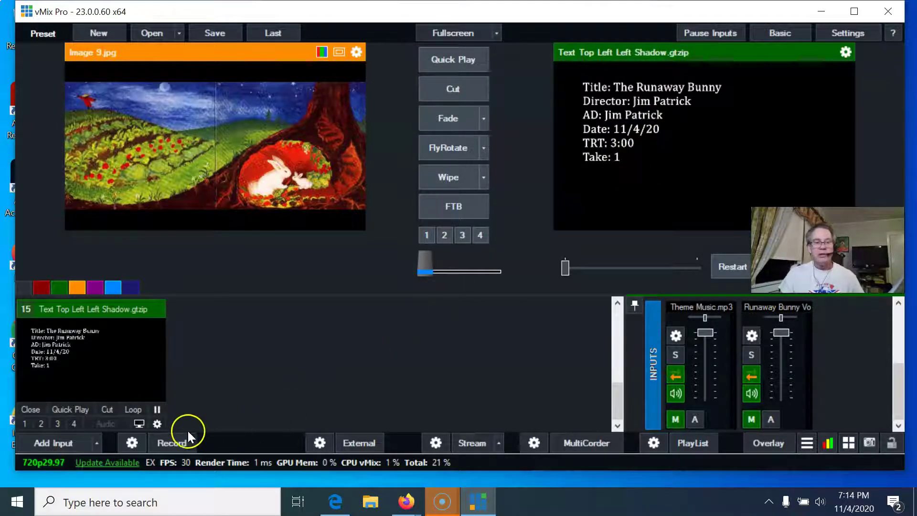
click(171, 438)
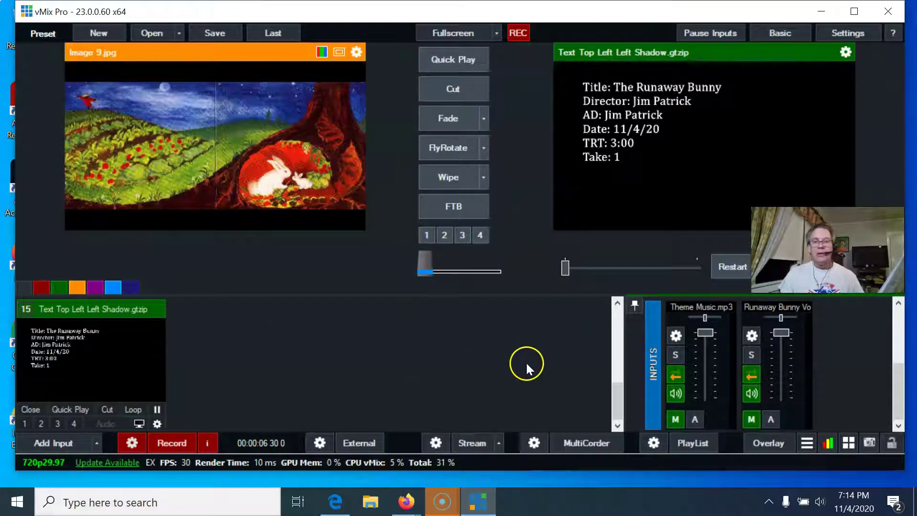
- Cue the BLACK input in preview and cut from the slate to it
drag(616, 395, 619, 351)
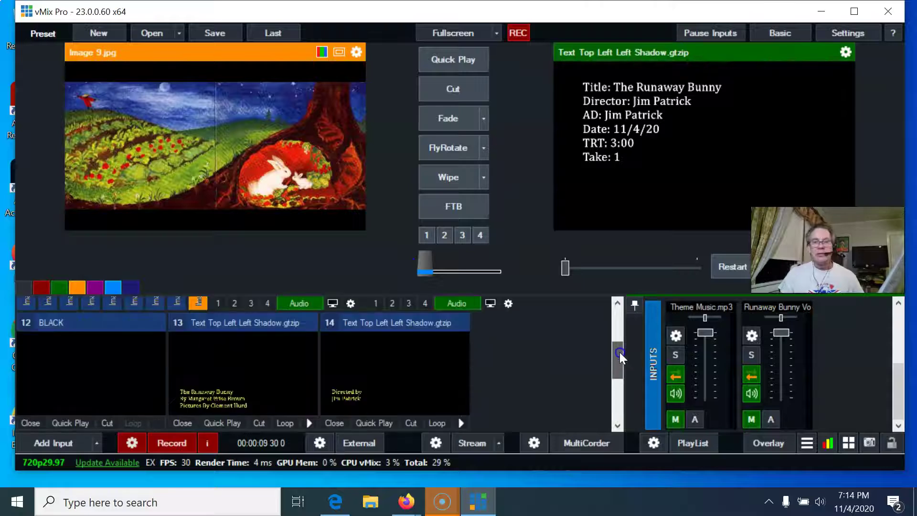
click(103, 359)
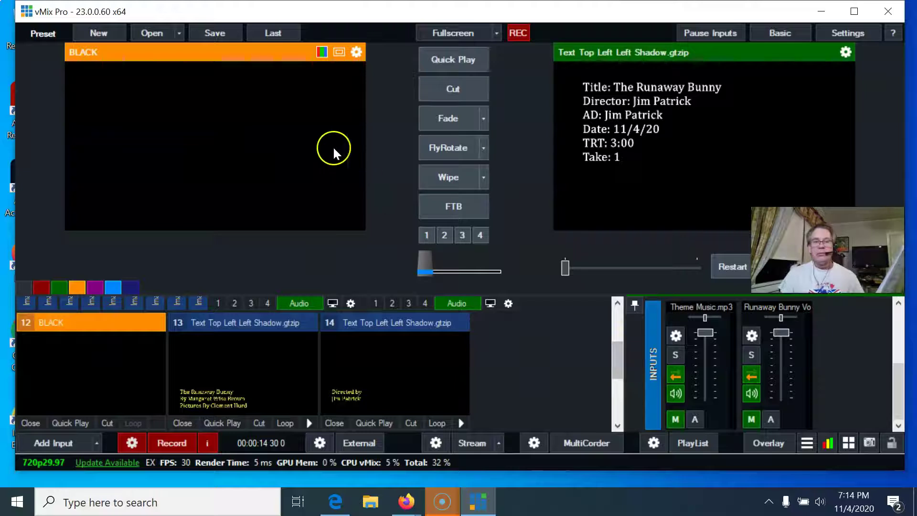
drag(617, 365, 620, 324)
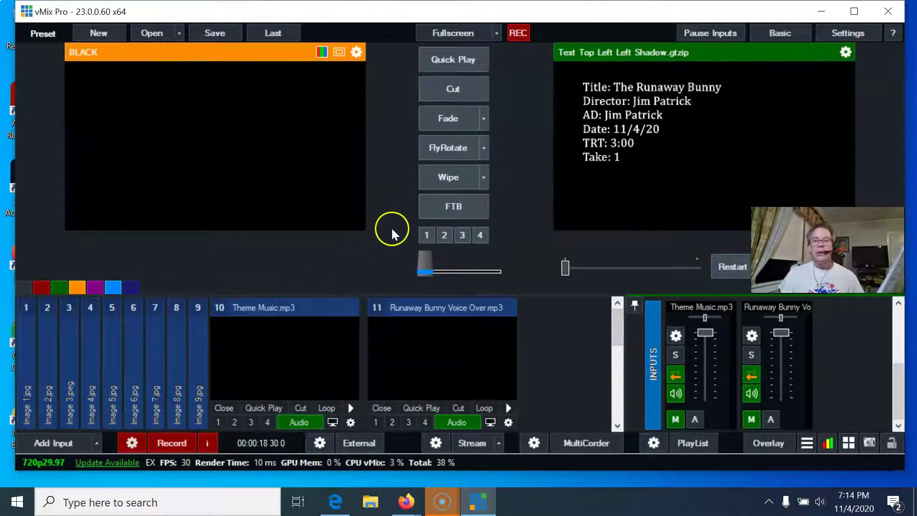
click(445, 91)
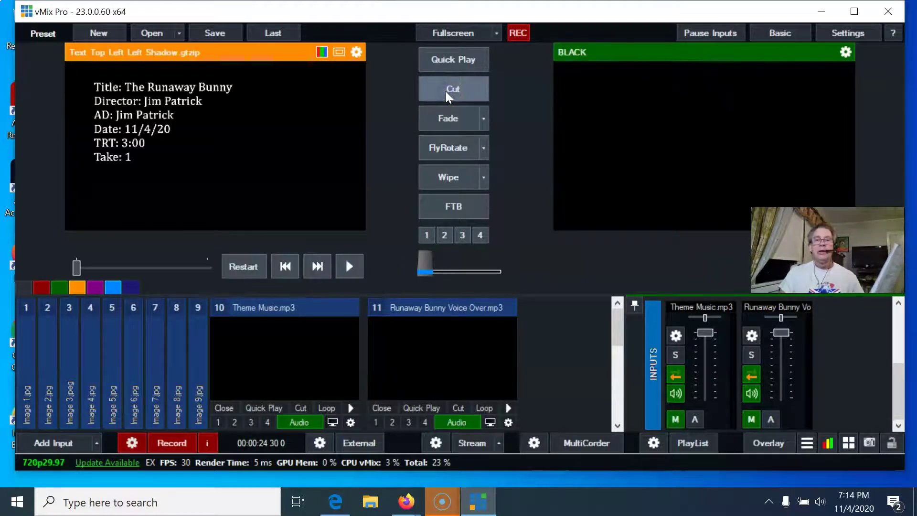
click(387, 219)
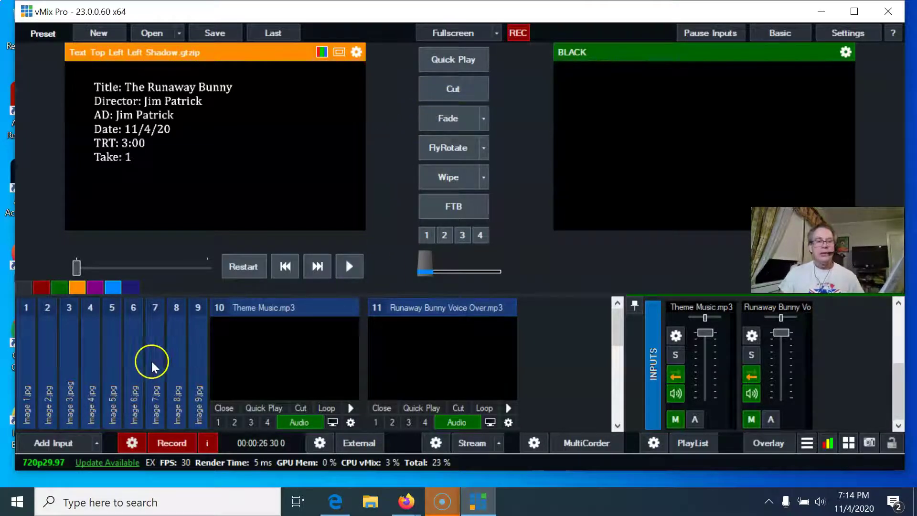
- Start Theme Music.mp3, fade from black to Image 1.jpg with the book title in overlay 1, and cue Image 2.jpg in preview
click(27, 351)
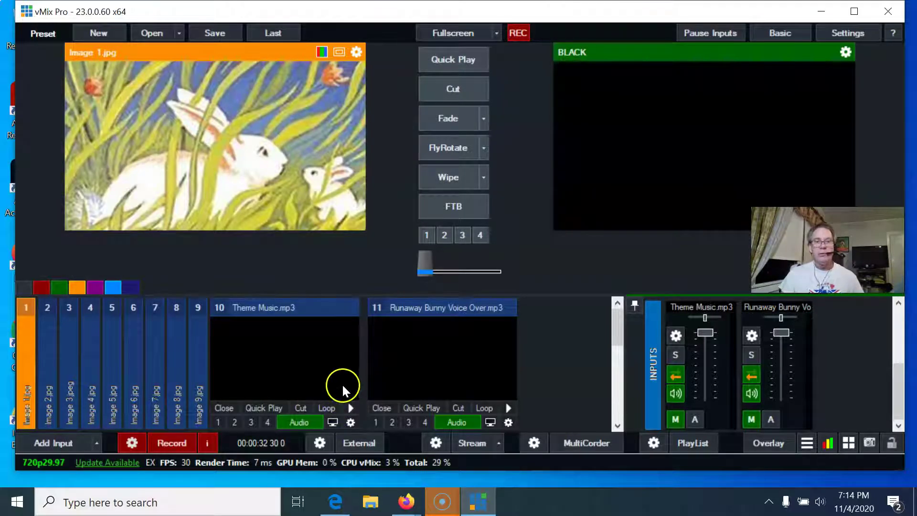
click(350, 408)
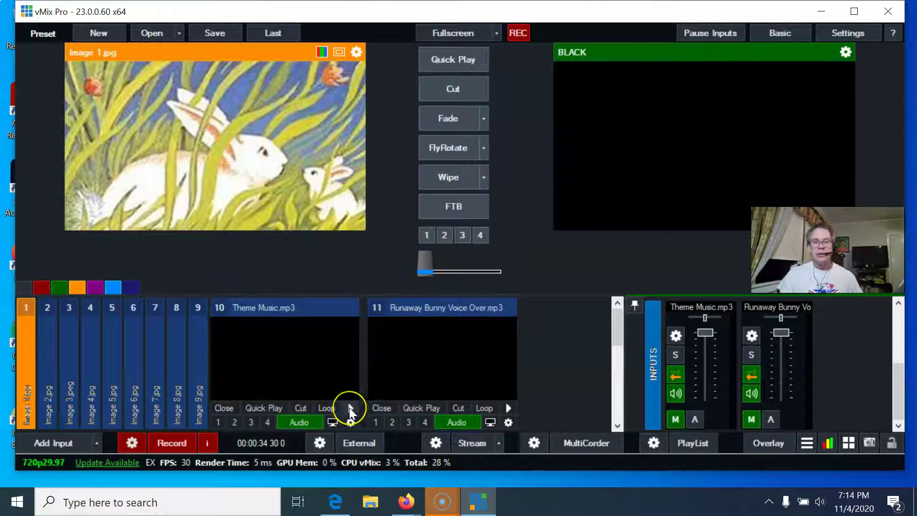
click(453, 121)
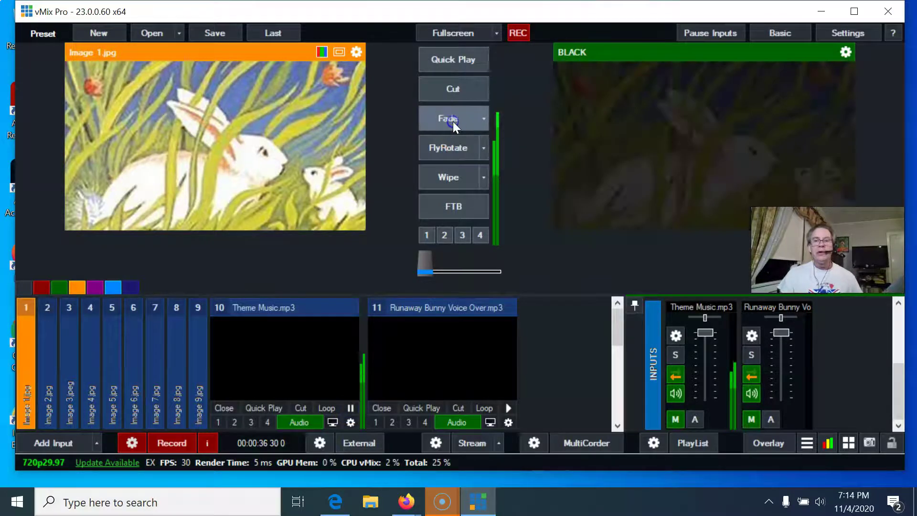
click(426, 236)
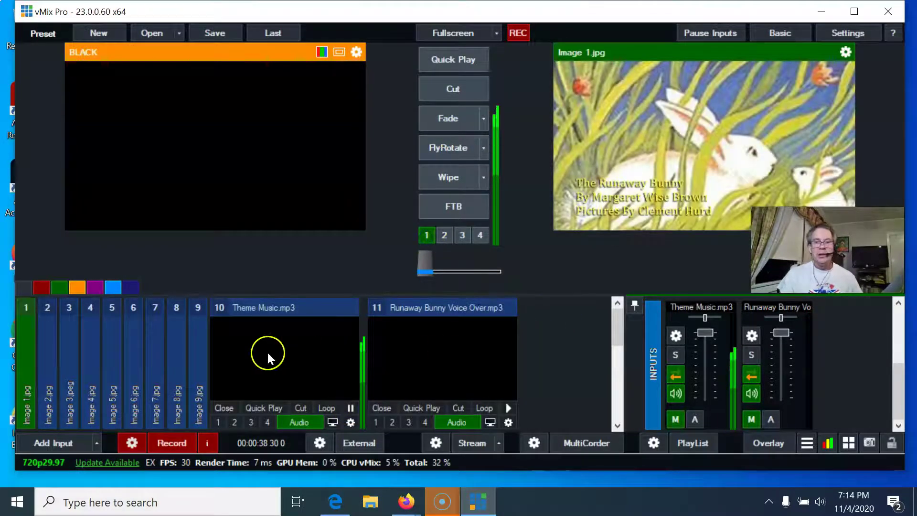
click(43, 365)
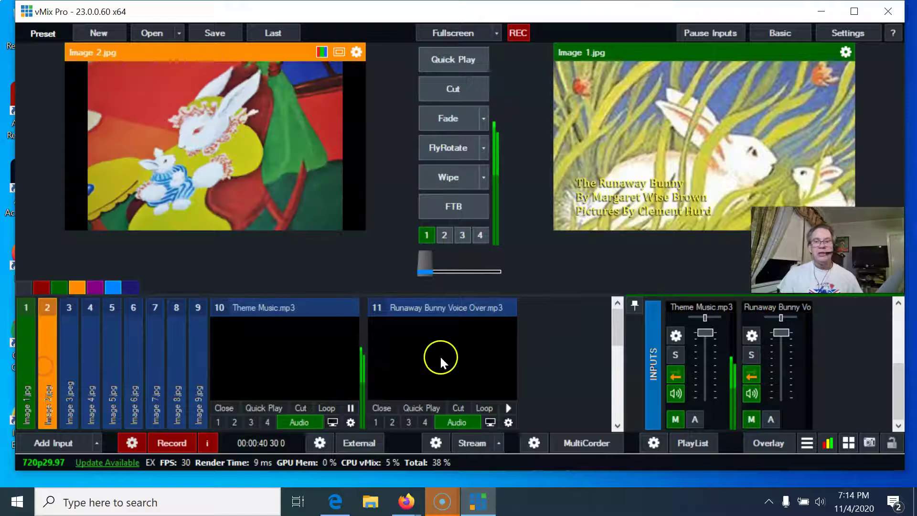
- Start the voice-over, lower Theme Music.mp3 beneath it, remove the overlay 1 book title and fade to Image 2.jpg
drag(705, 333, 702, 356)
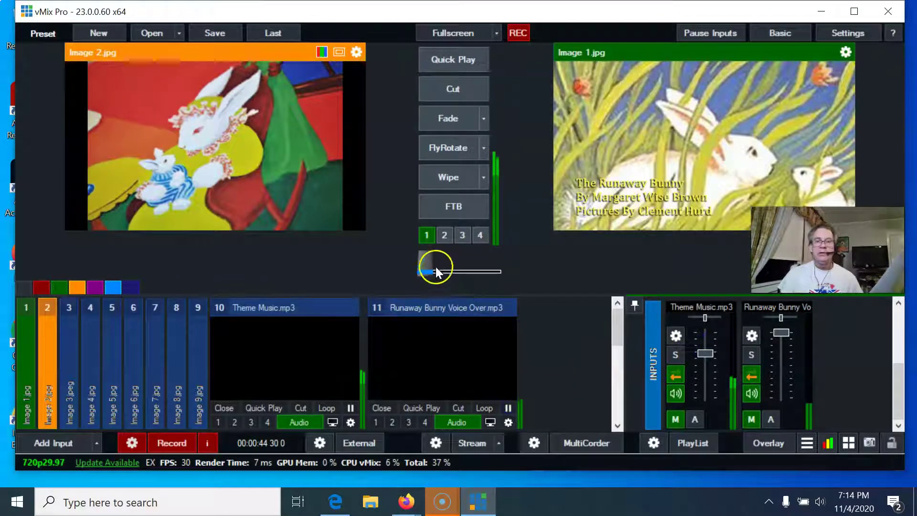
click(426, 234)
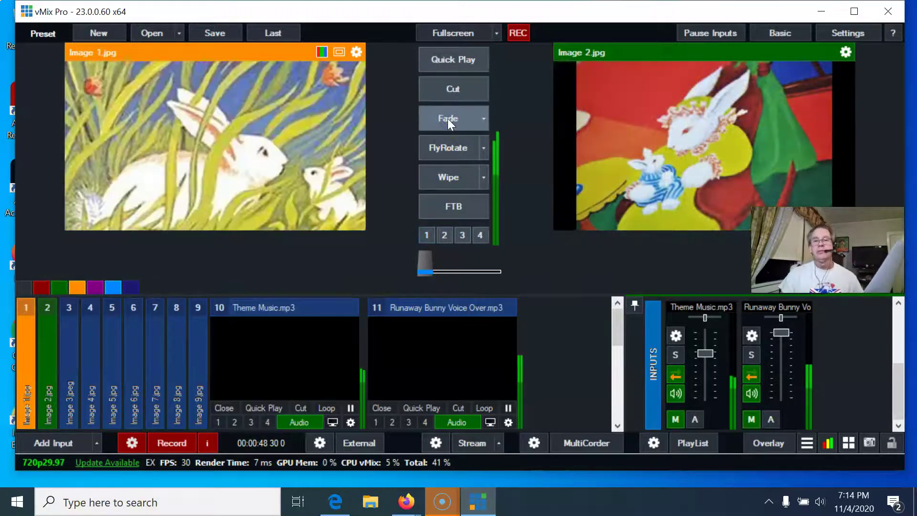
- Cue Image 3.jpeg and fade to it, and do the same with Image 4.jpg as the narration continues
click(65, 349)
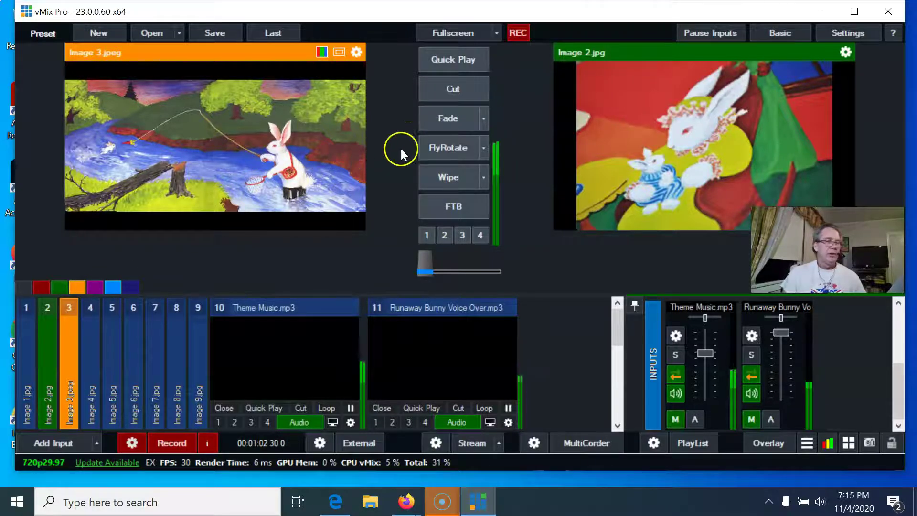
click(443, 119)
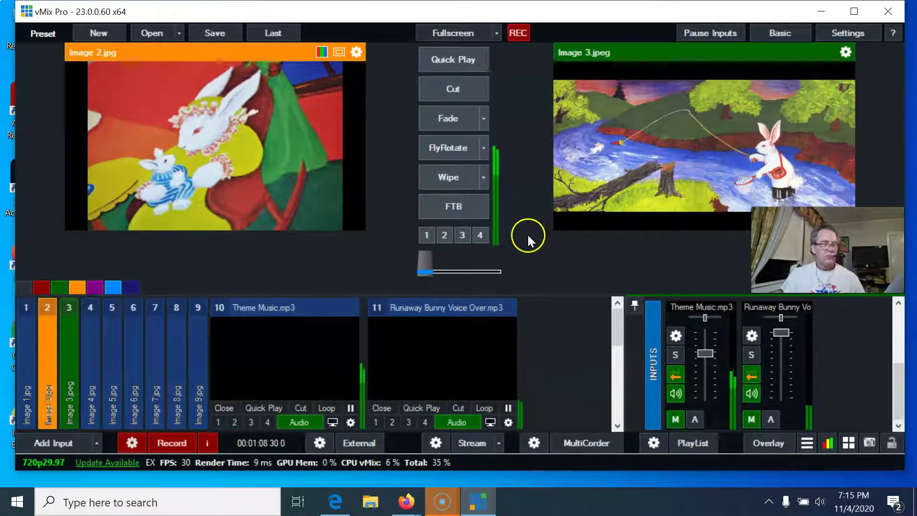
click(88, 345)
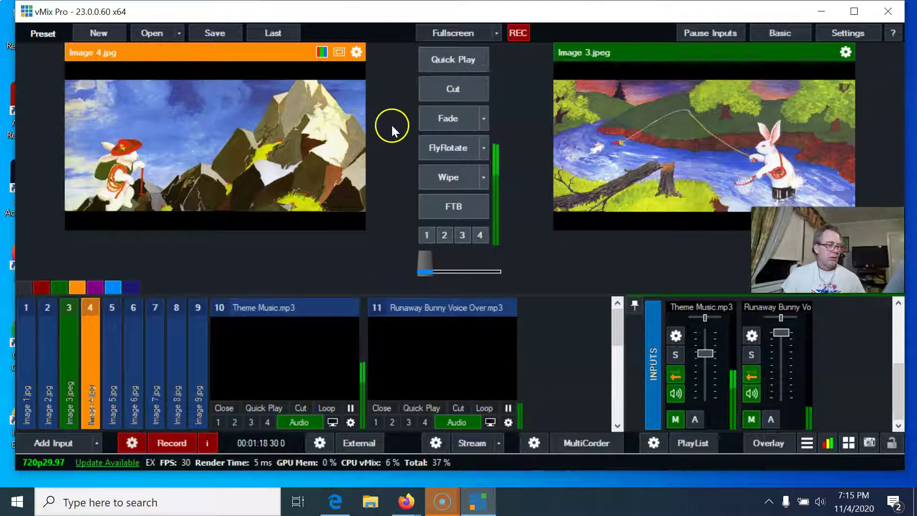
click(444, 117)
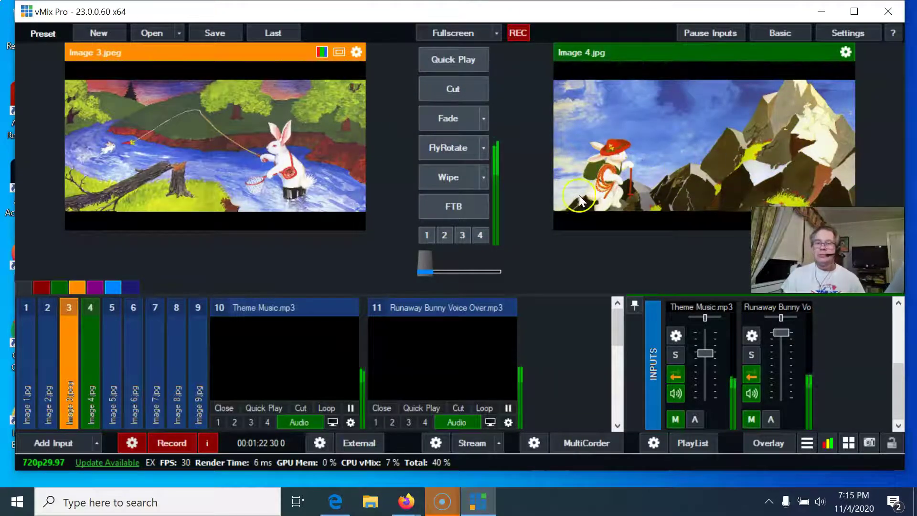
- Cue Image 5.jpg and take it to the program output, followed by Image 6.jpg in the same way
click(113, 351)
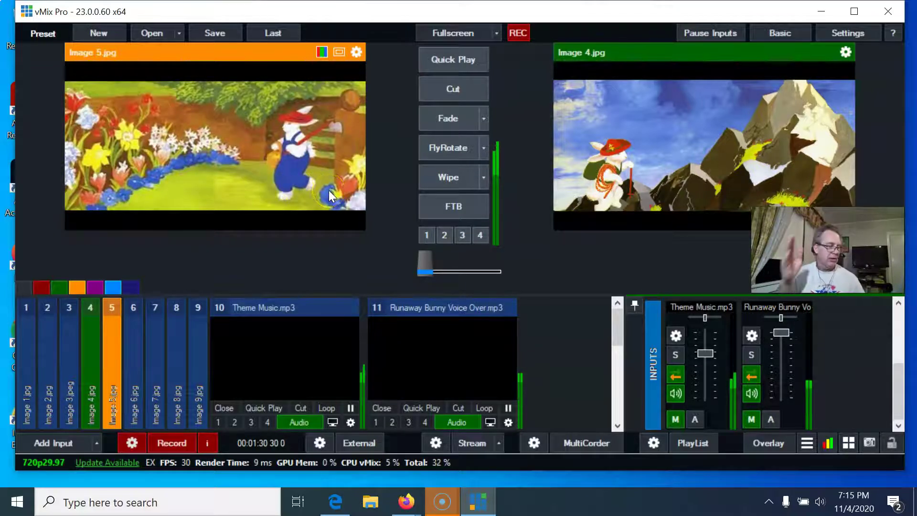
click(458, 90)
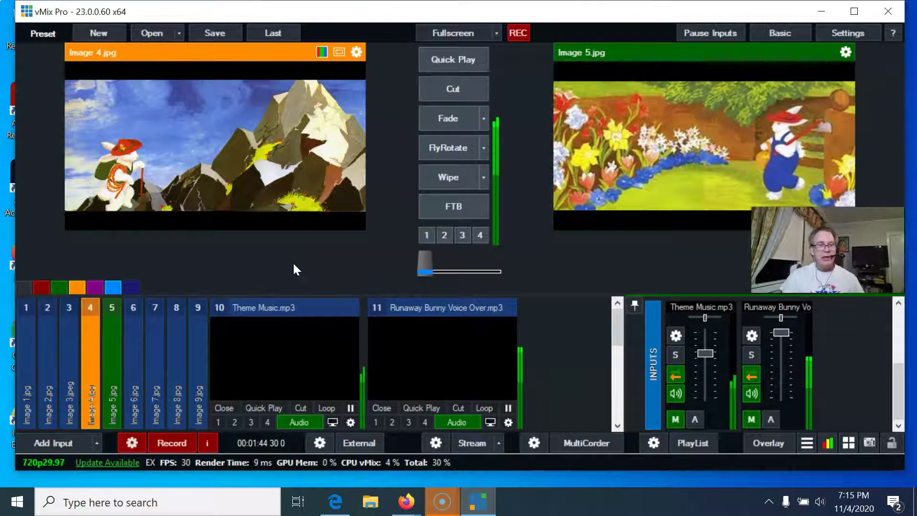
click(136, 336)
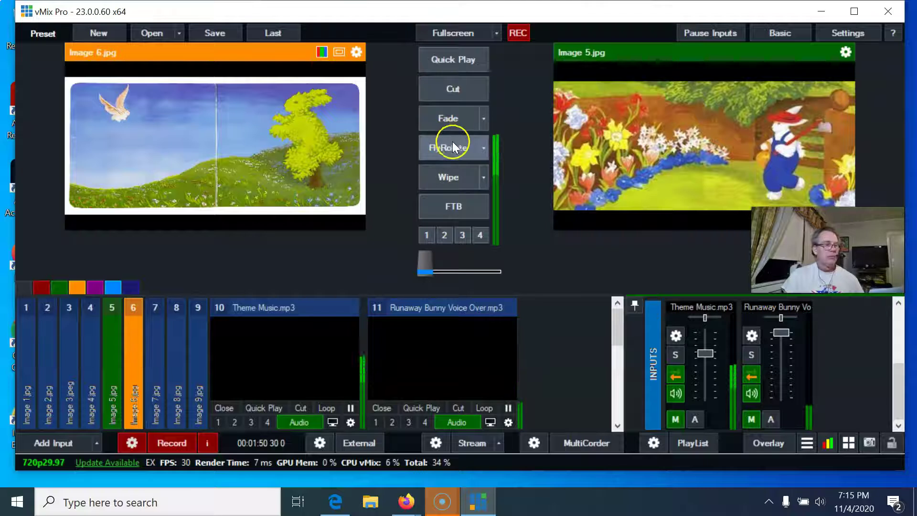
click(456, 96)
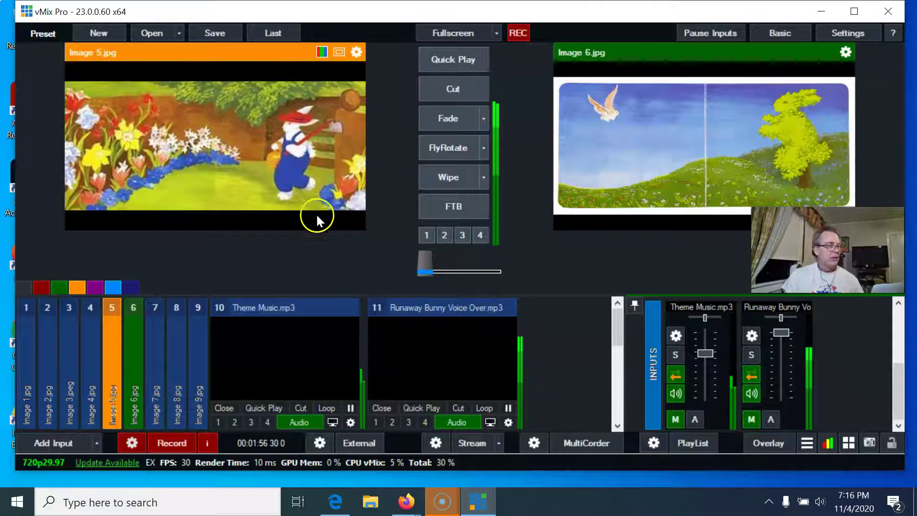
- Bring Image 7.jpg, Image 8.jpg and Image 9.jpg to the program output one after another, cueing each in preview first
click(154, 358)
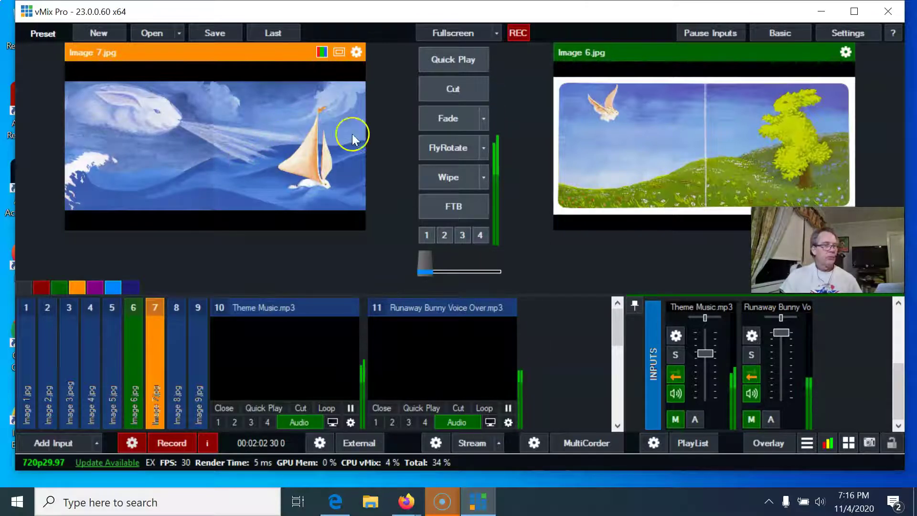
click(442, 122)
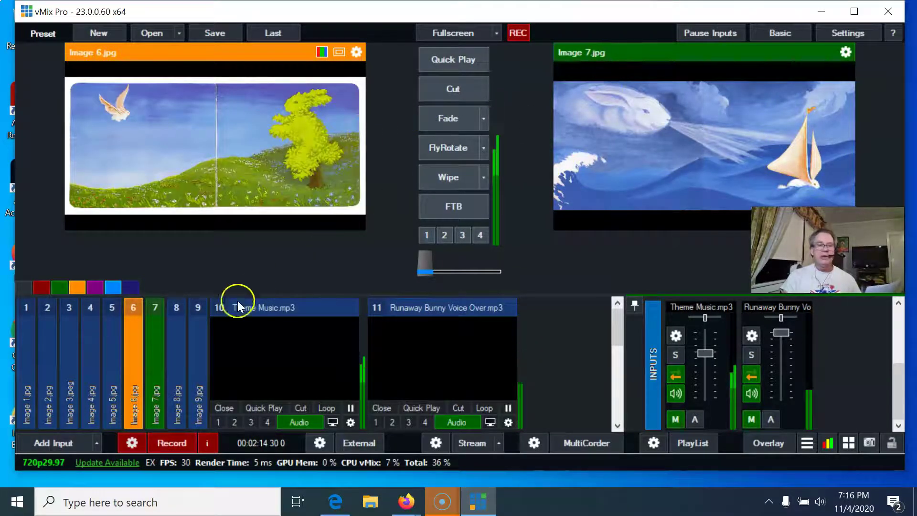
click(175, 348)
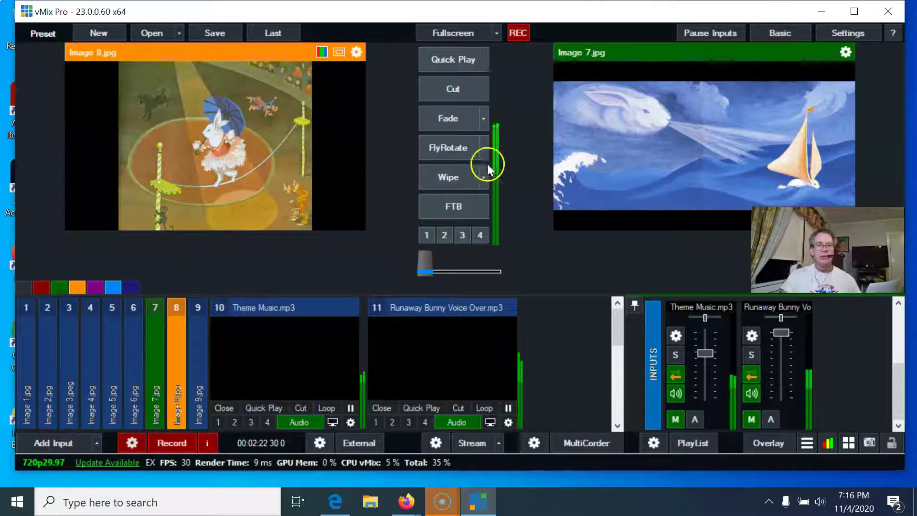
click(467, 90)
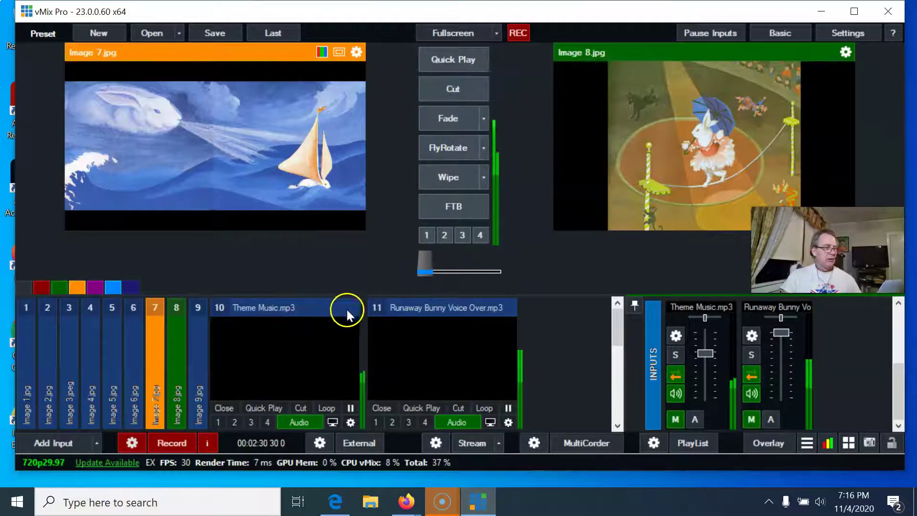
click(199, 362)
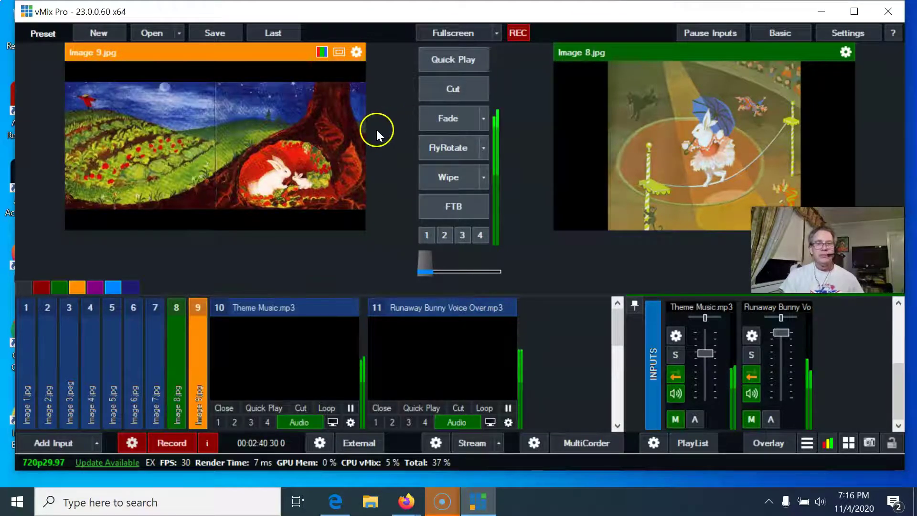
click(455, 121)
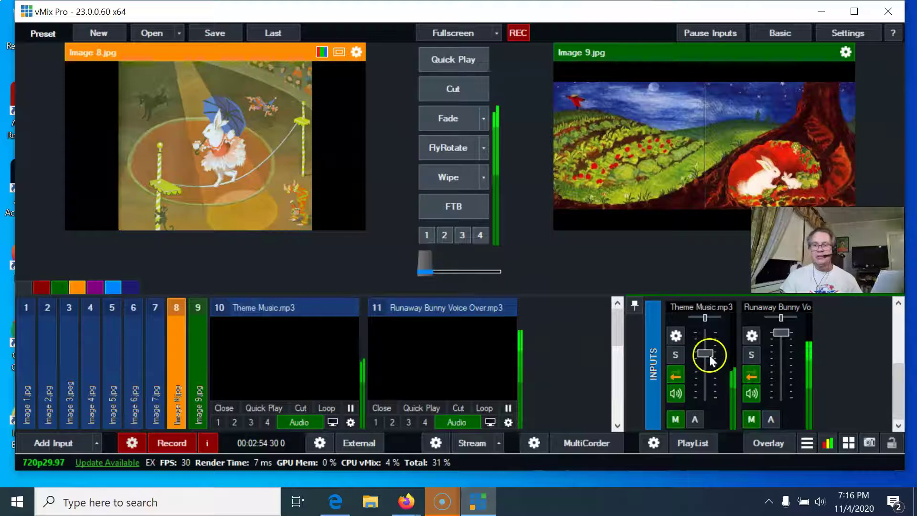
- Raise Theme Music.mp3 back to full volume and show the director credit over Image 9.jpg with overlay 2
mouse_move(709, 351)
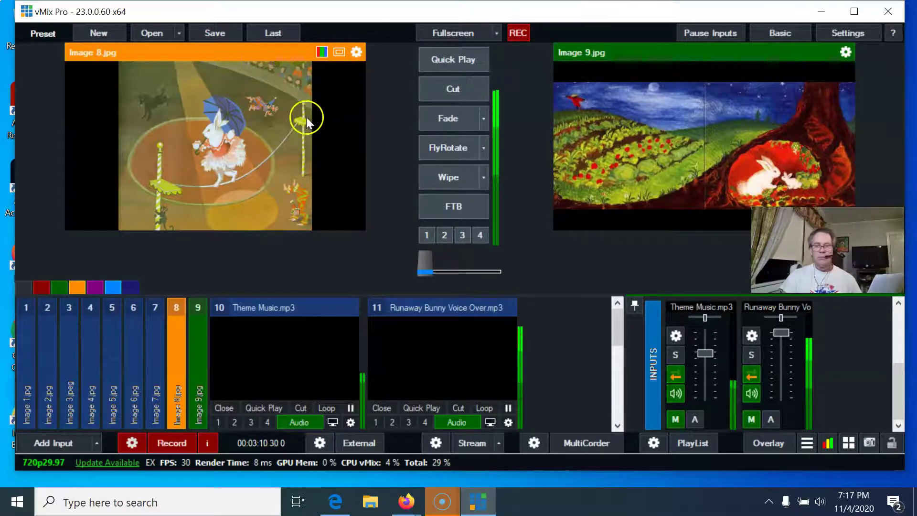
drag(701, 351, 534, 269)
click(444, 235)
click(475, 246)
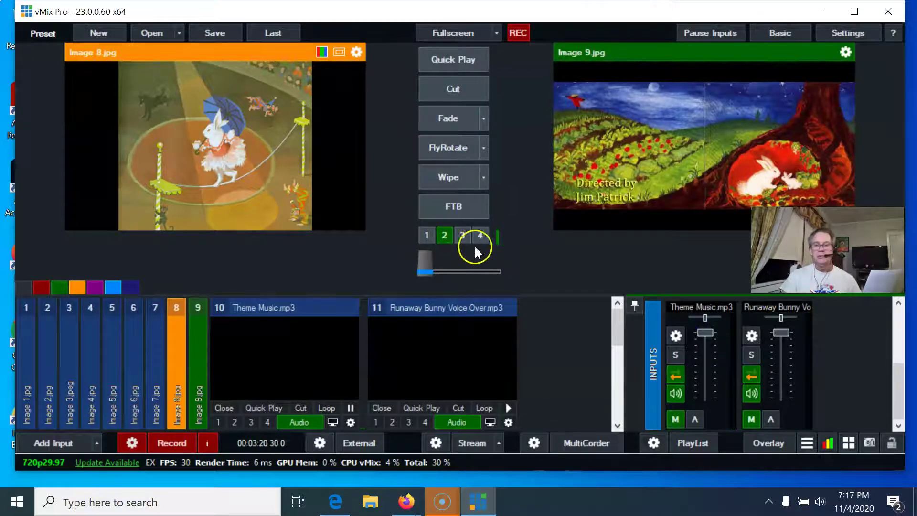
- Fade the program output to black and stop the recording
click(460, 207)
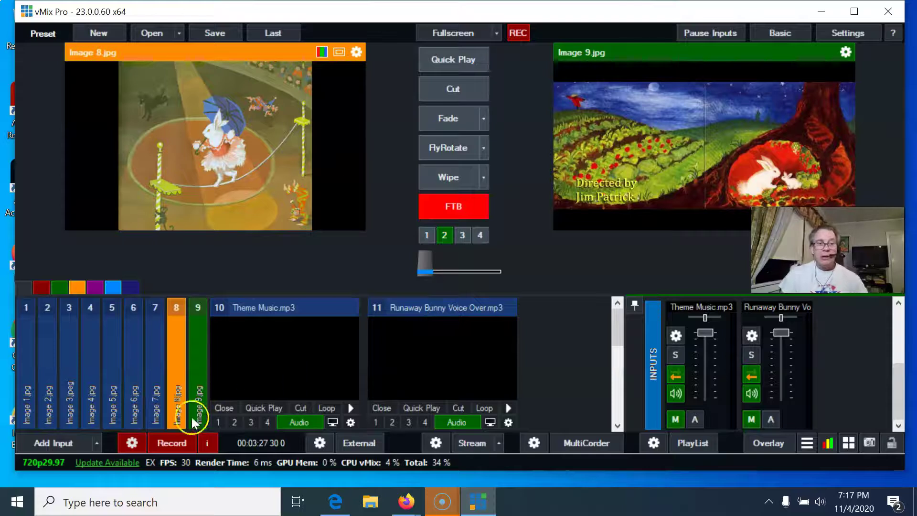
click(177, 444)
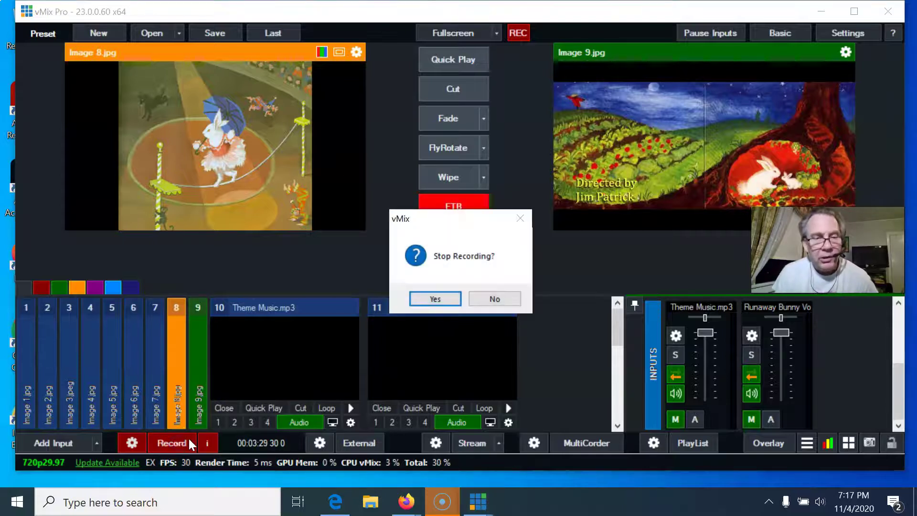
click(435, 299)
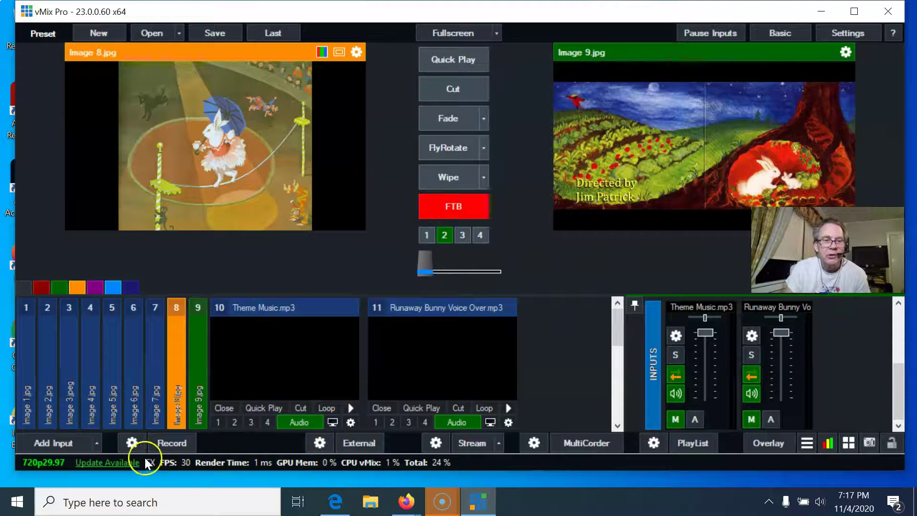
- Check the save folder and file name of the capture in Recording Setup
click(134, 442)
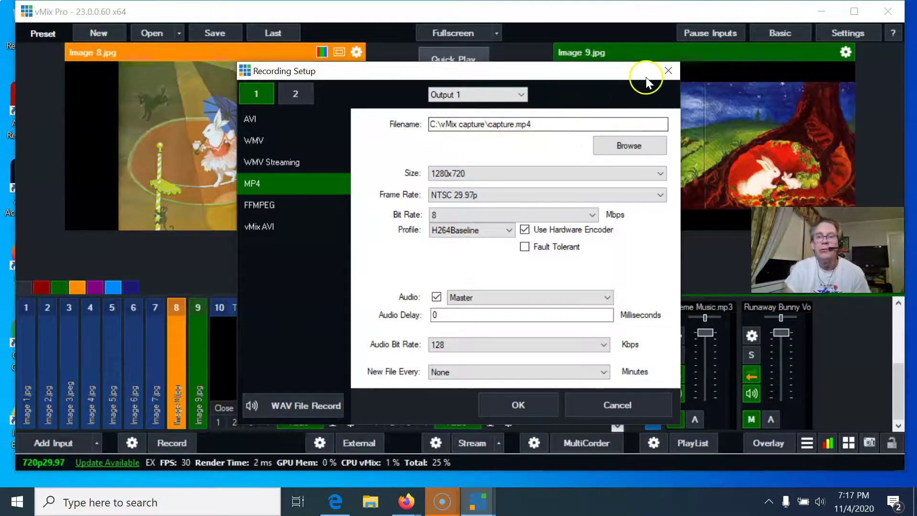
click(524, 399)
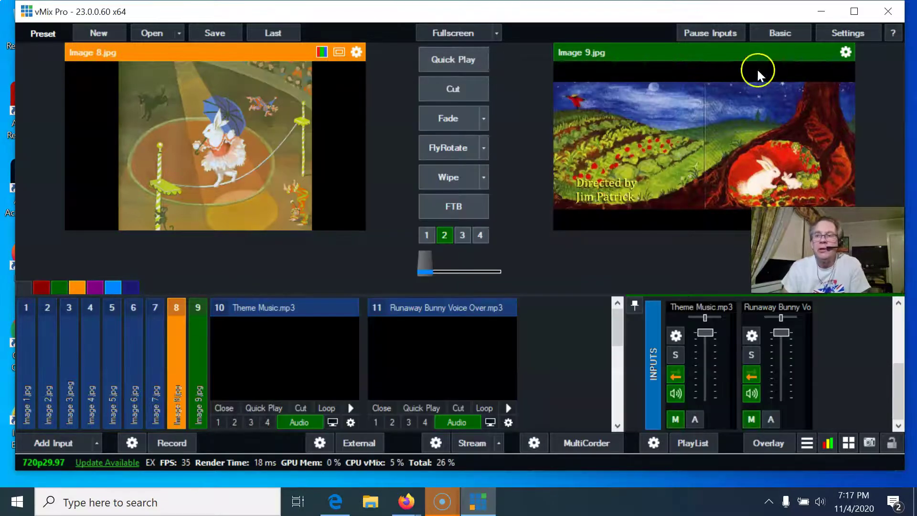
- Minimize vMix, switch to File Explorer and open the vMix capture folder on Local Disk (C:)
click(819, 12)
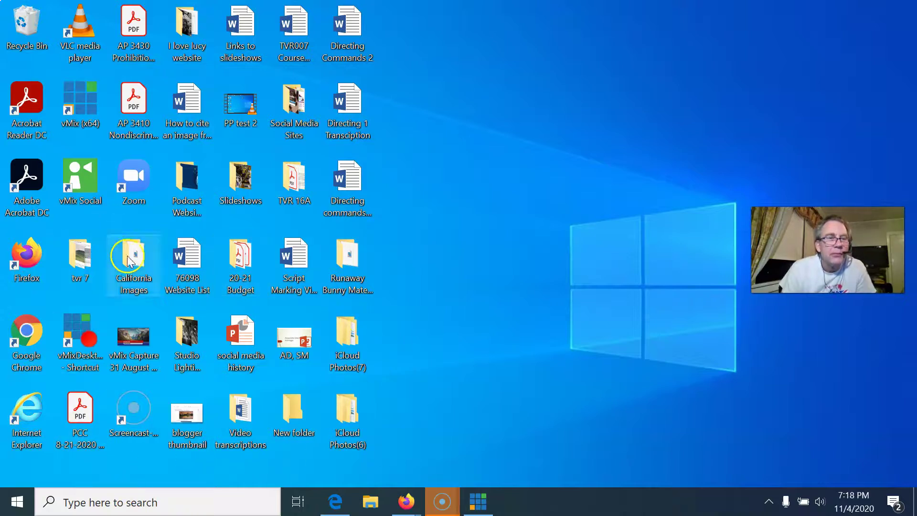
click(370, 501)
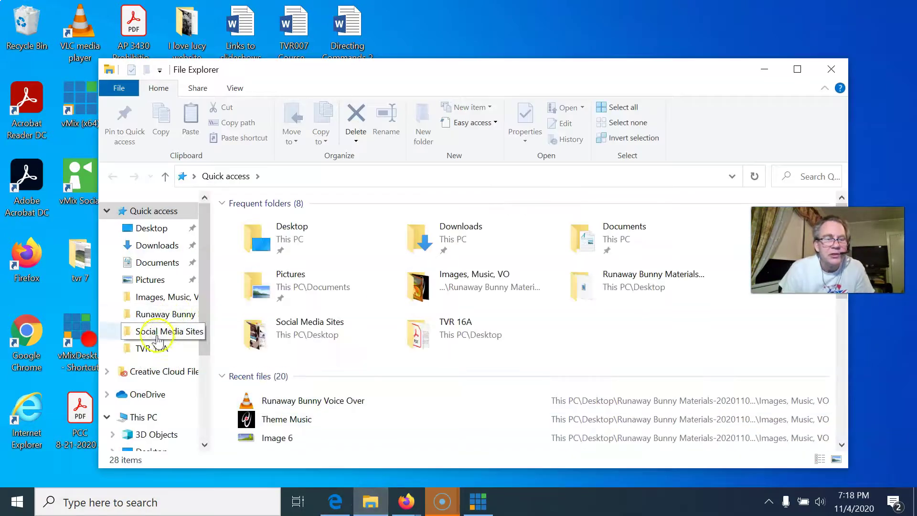
scroll(156, 368, down, 3)
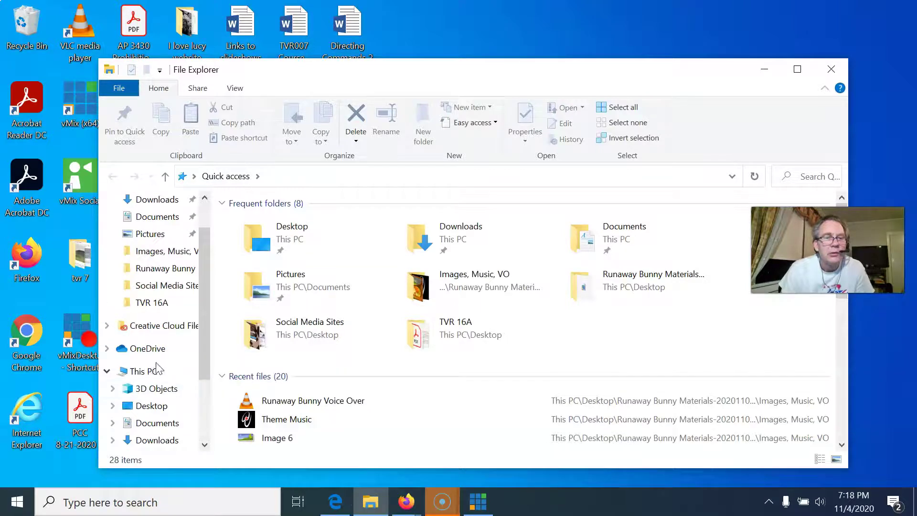
scroll(158, 369, up, 1)
scroll(158, 368, up, 2)
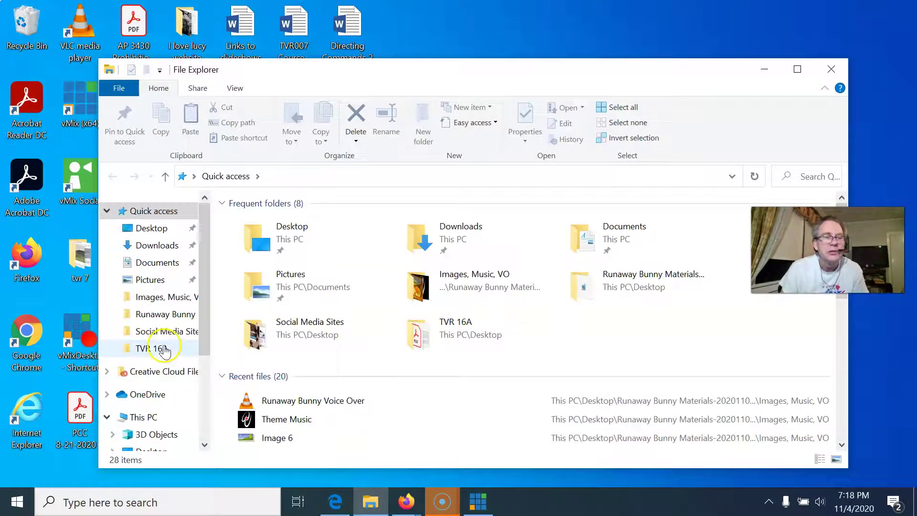
scroll(162, 363, down, 9)
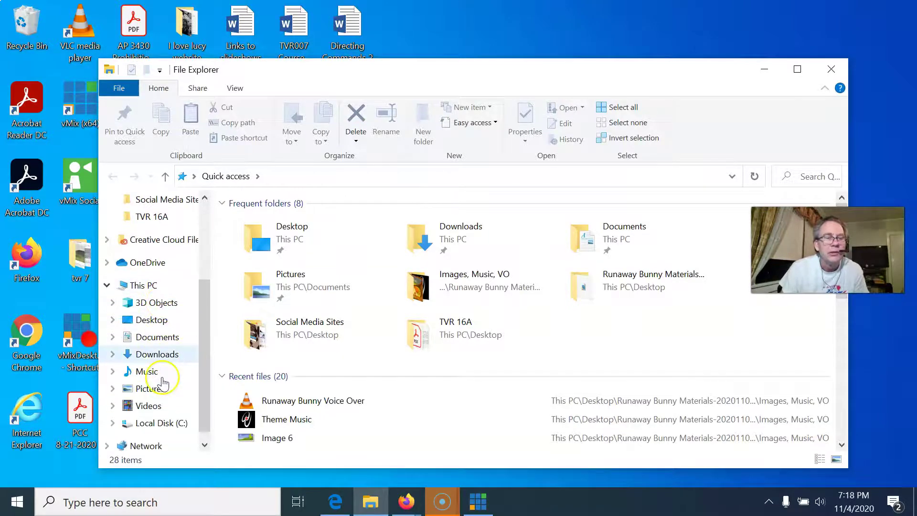
scroll(163, 379, down, 1)
click(155, 406)
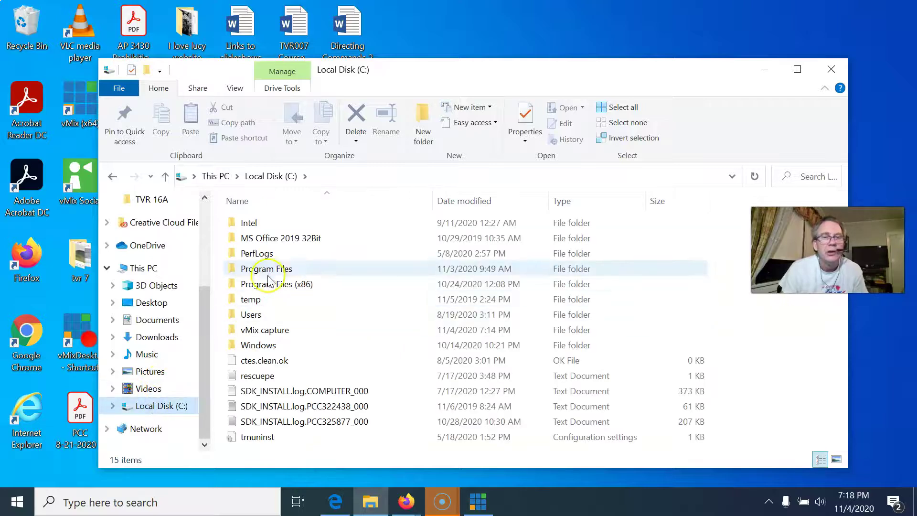
click(274, 330)
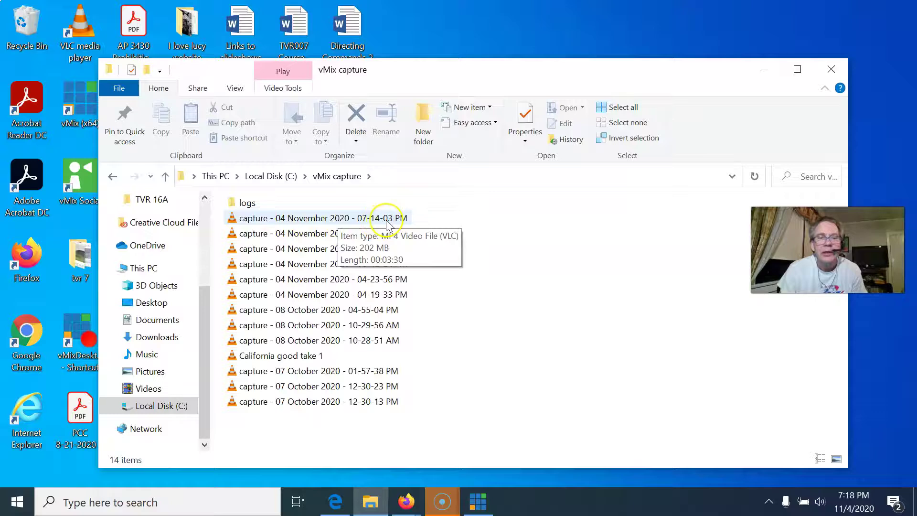
- Play the newest recording, capture - 04 November 2020 - 07-14-03 PM, in VLC media player
click(315, 225)
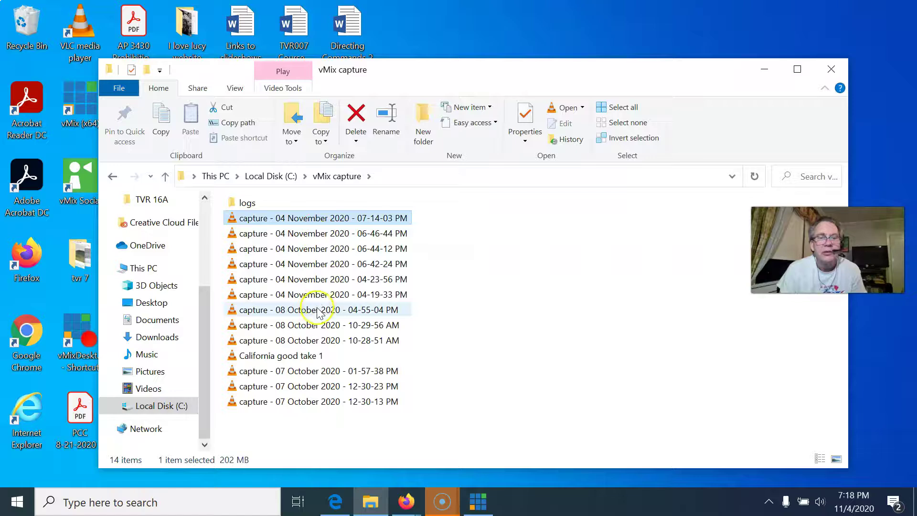
click(309, 220)
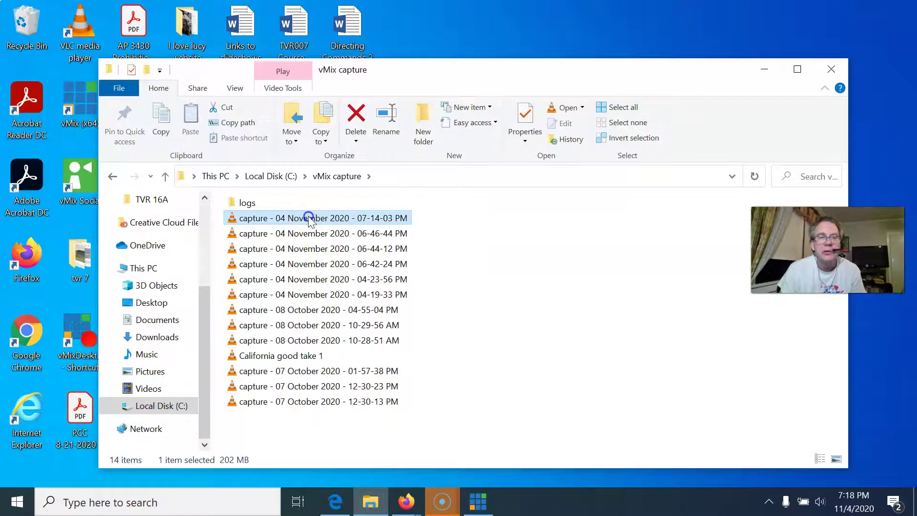
click(428, 188)
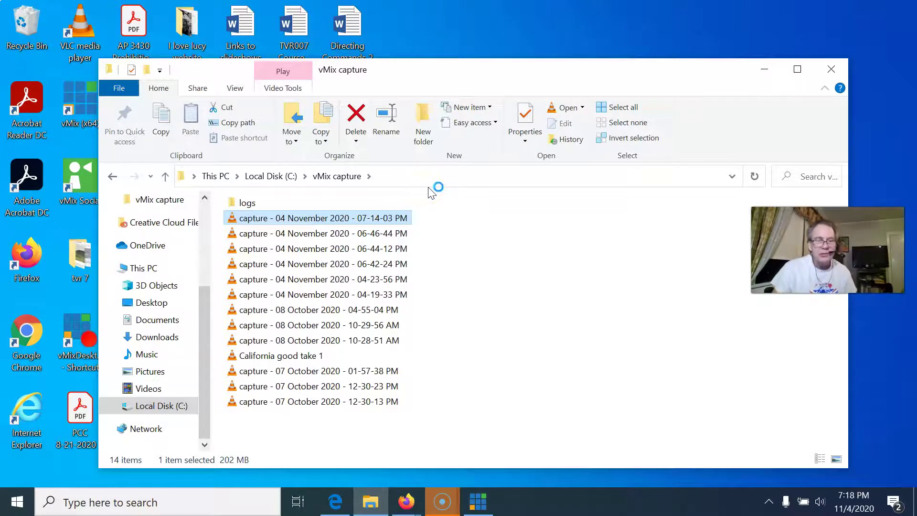
click(442, 179)
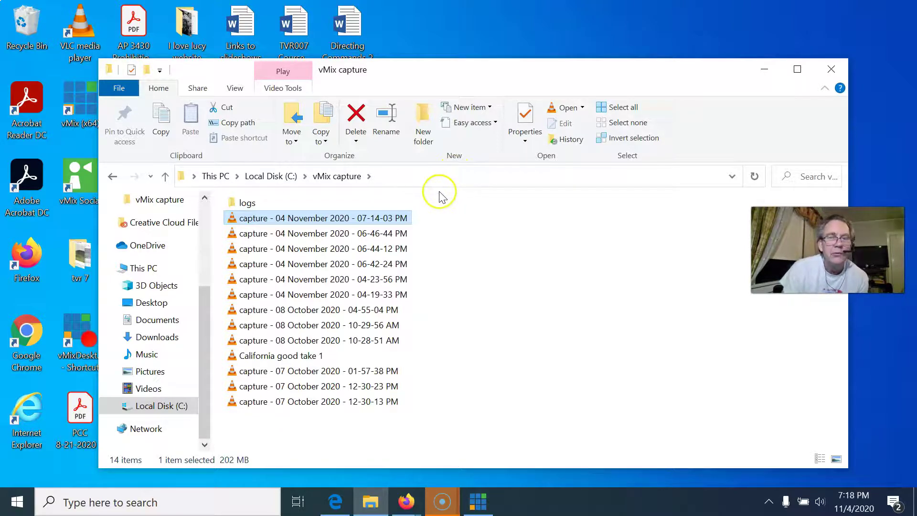
double_click(368, 217)
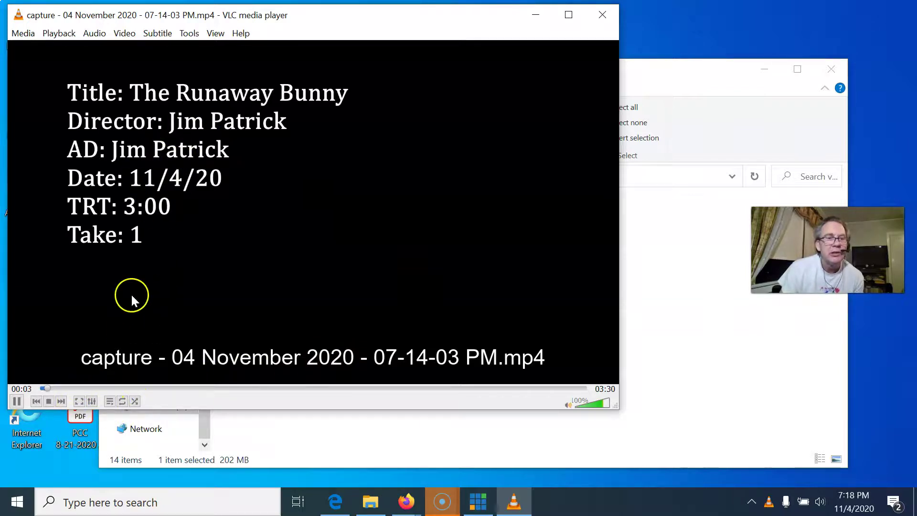
- Enlarge the VLC window, review the recording by skipping ahead through its scenes to the closing black, and close the player
drag(83, 388, 122, 385)
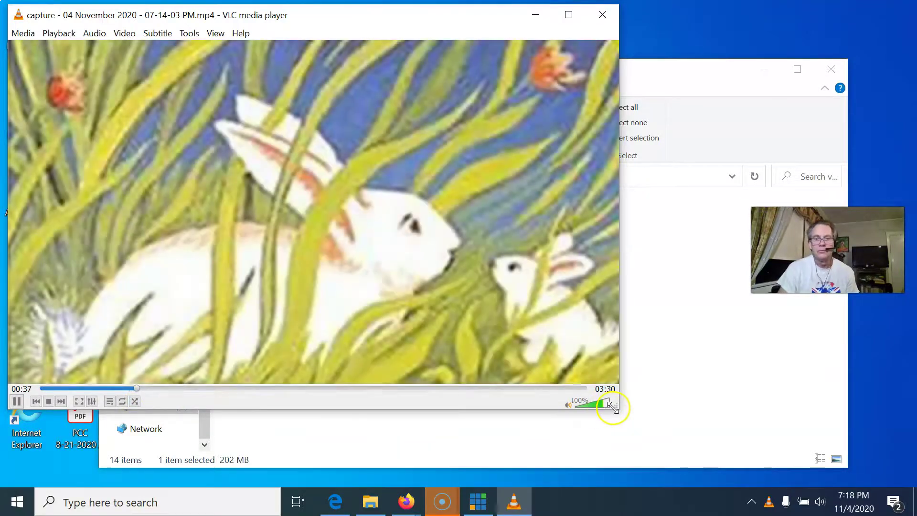
drag(616, 408, 691, 447)
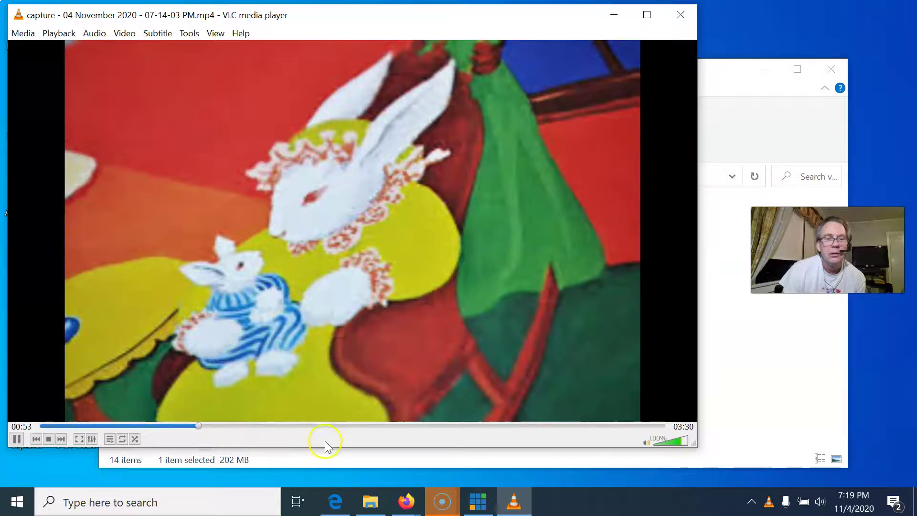
click(326, 425)
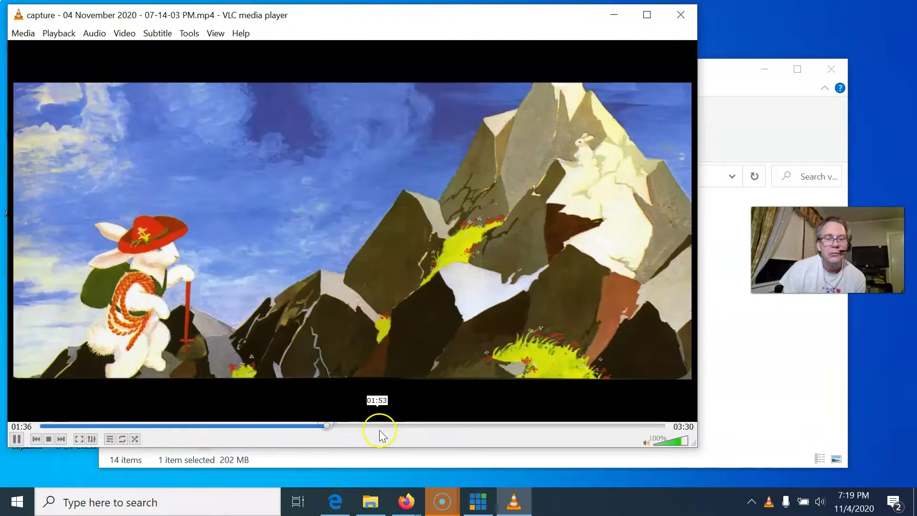
click(441, 426)
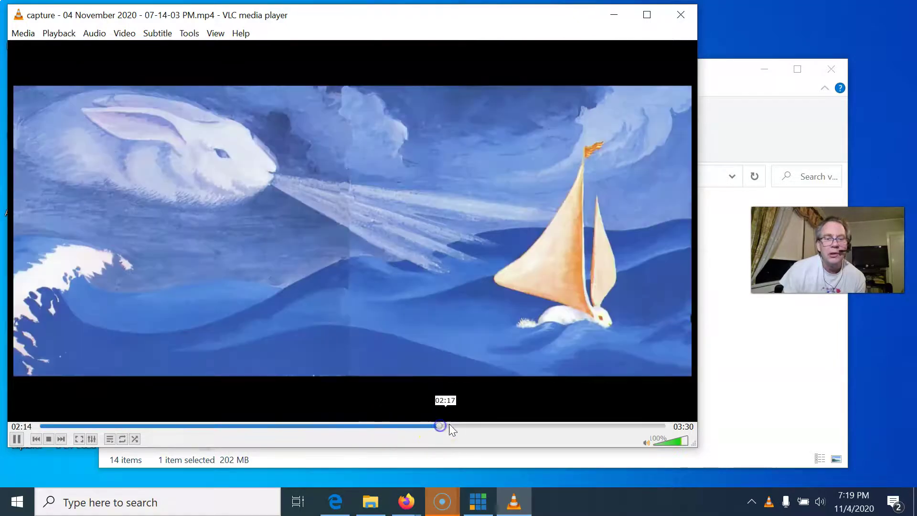
click(499, 425)
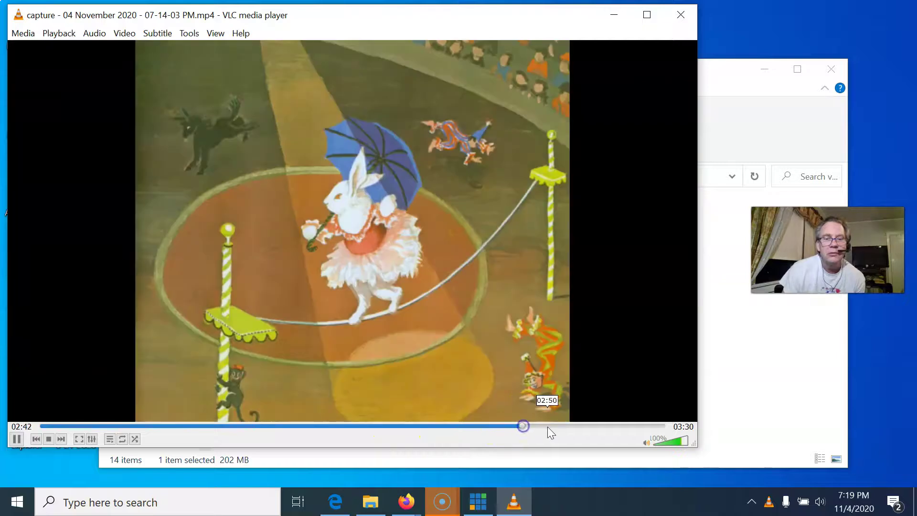
drag(556, 426, 583, 425)
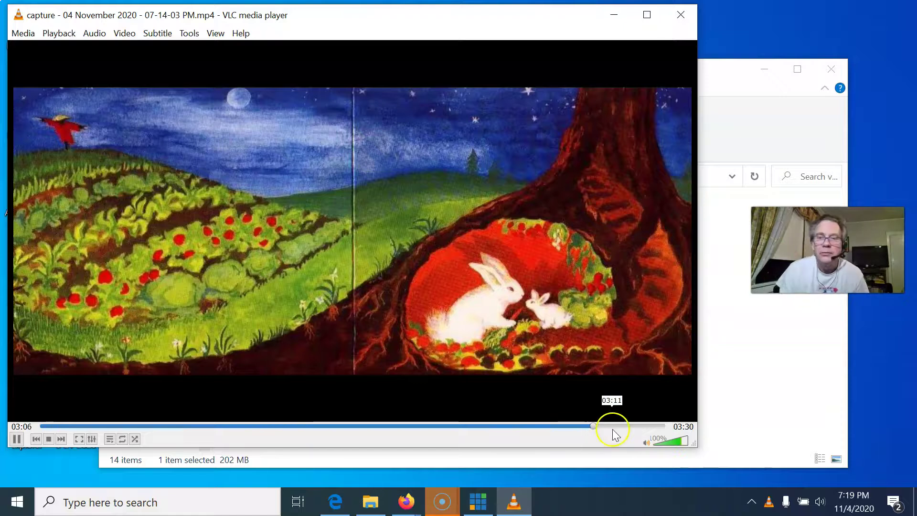
click(618, 428)
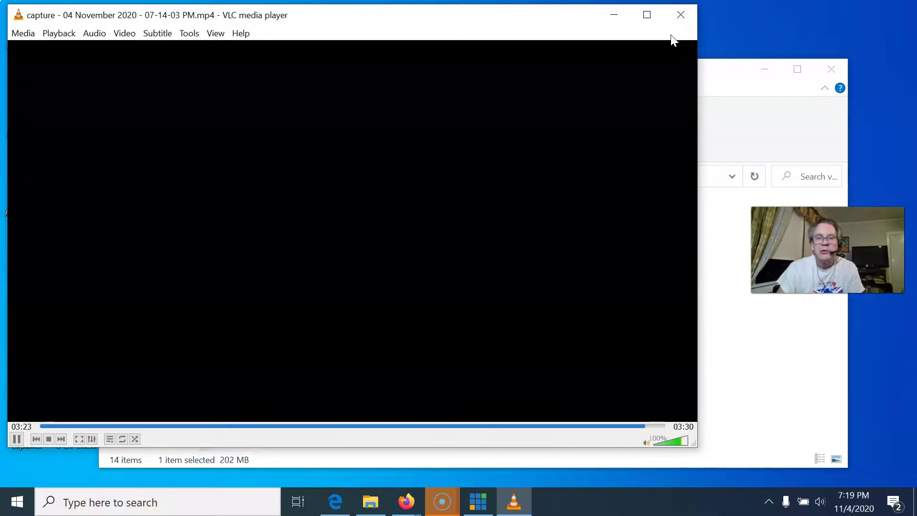
click(681, 15)
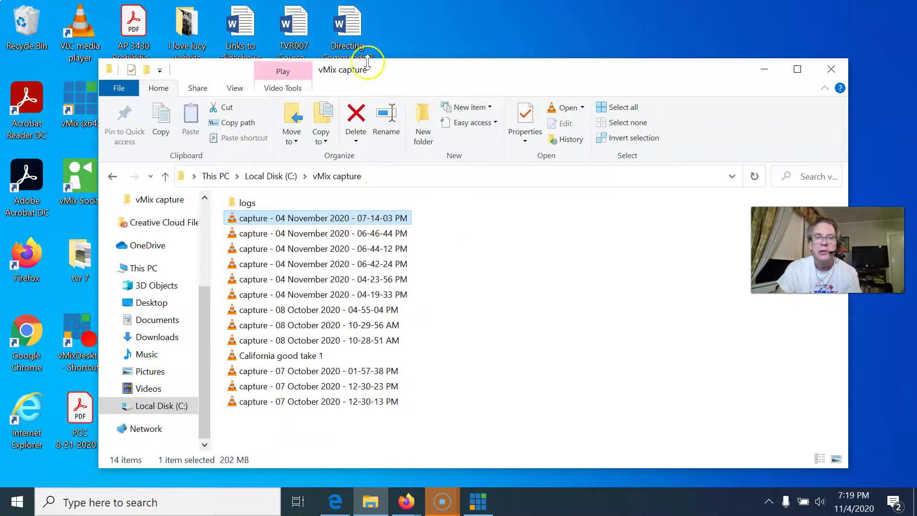
double_click(389, 63)
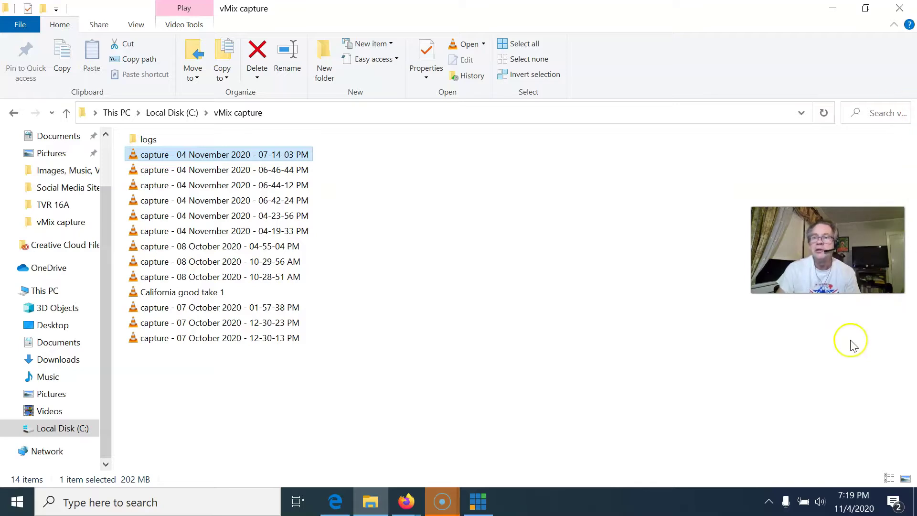
click(865, 8)
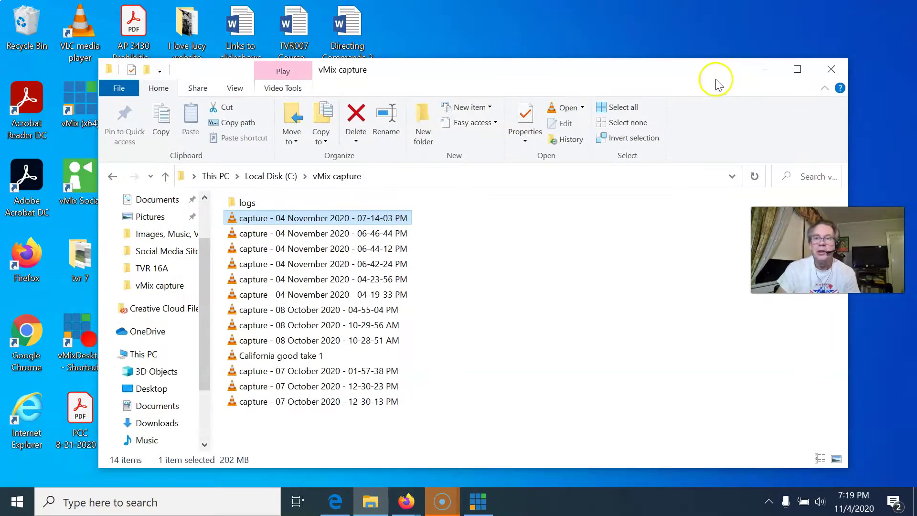
drag(635, 73, 615, 67)
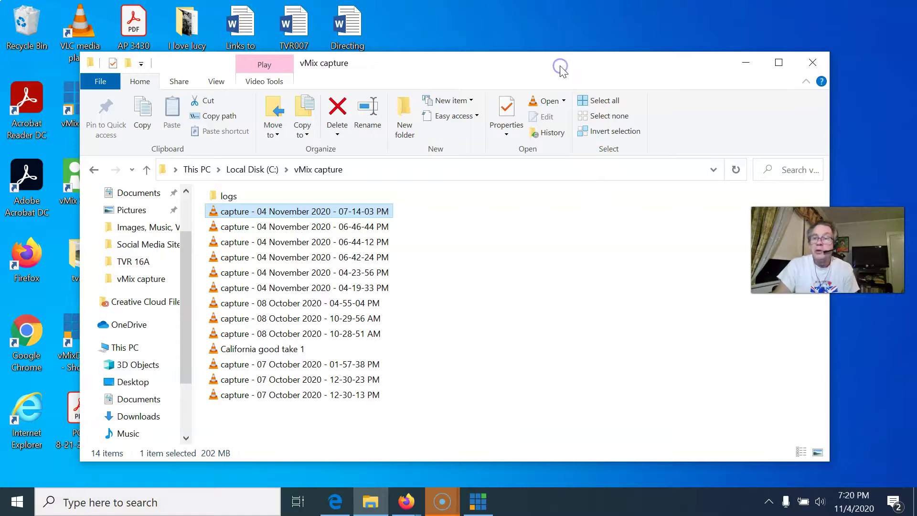
drag(525, 74, 509, 78)
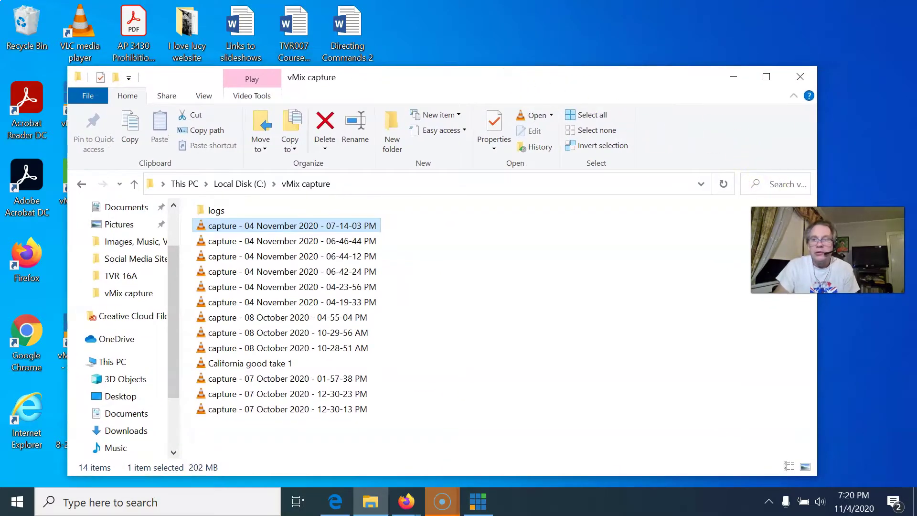
drag(662, 78, 653, 93)
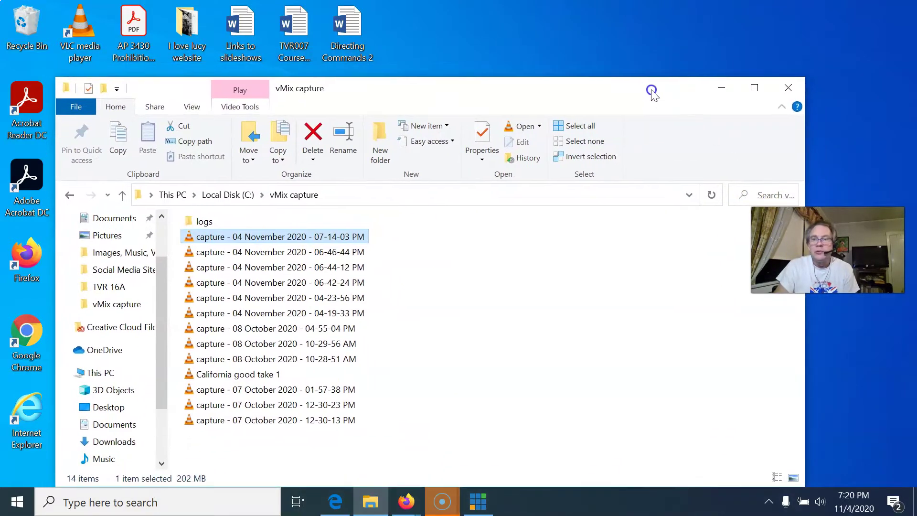
click(802, 204)
drag(811, 246, 819, 68)
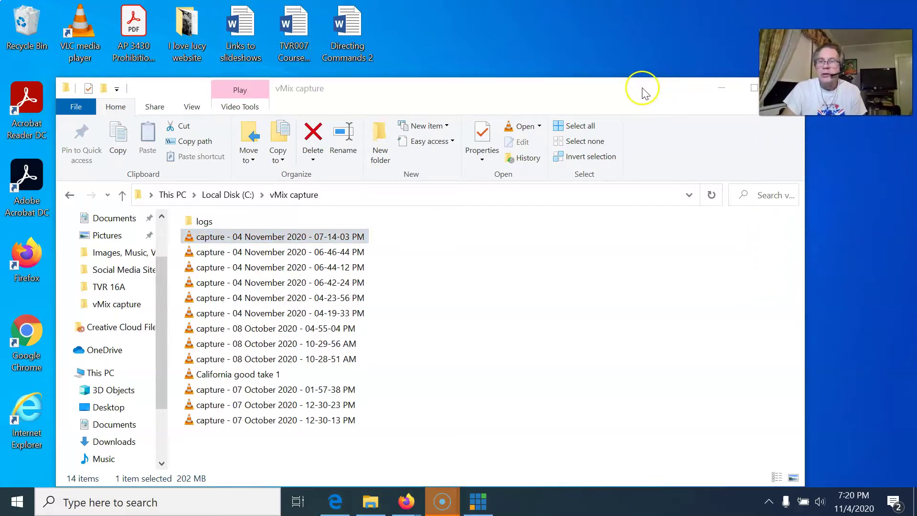
drag(642, 91, 614, 74)
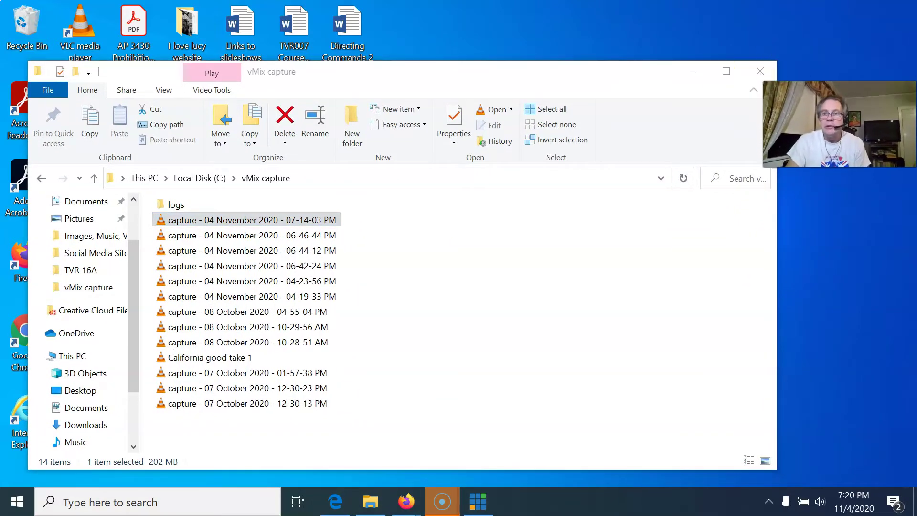
click(610, 68)
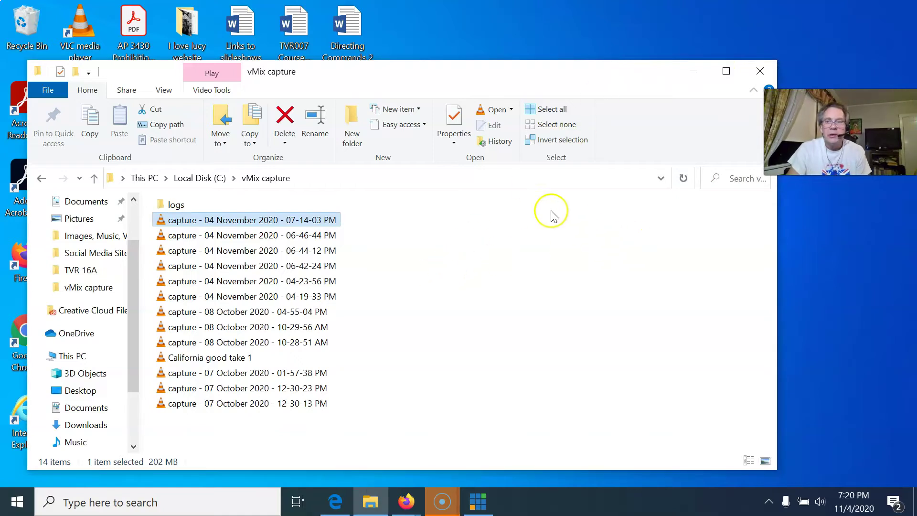